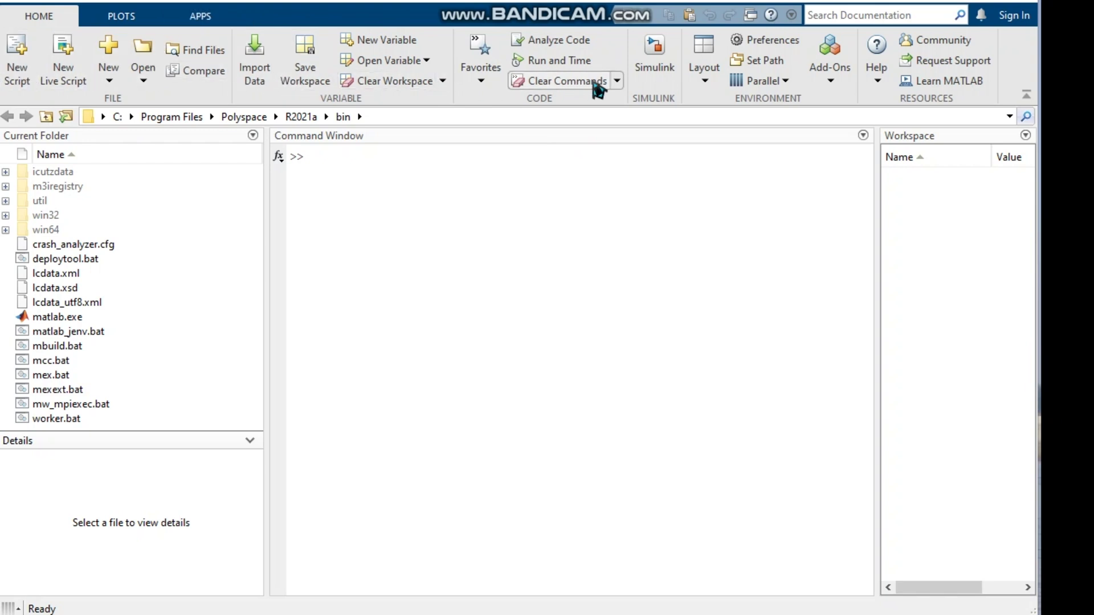
- Launch Simulink from MATLAB and create a new blank model
{"action": "left_click", "coordinate": [671, 72]}
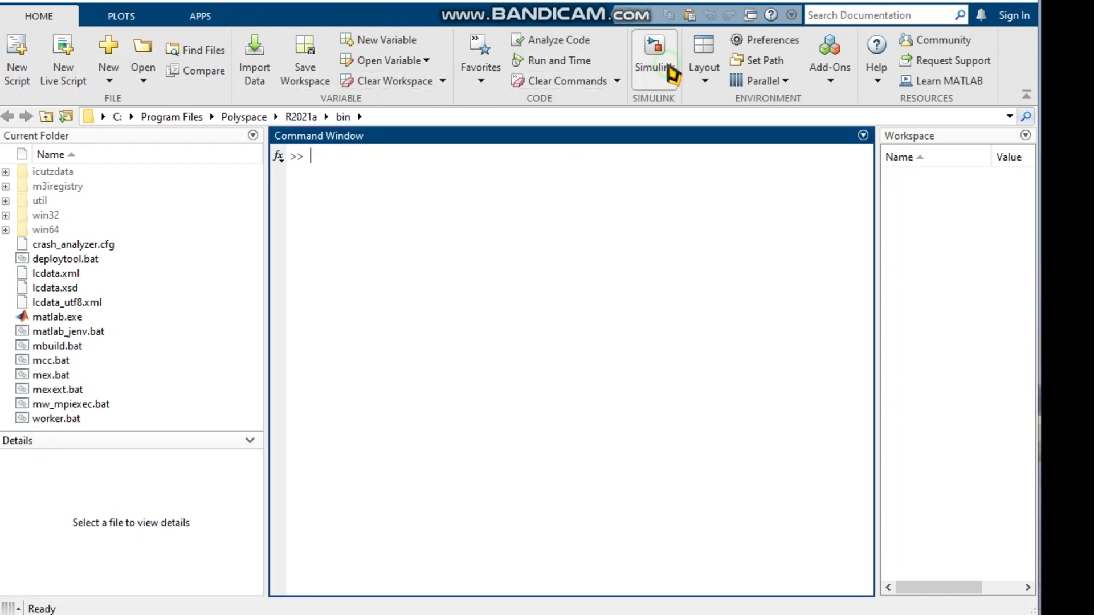
{"action": "left_click_drag", "start_coordinate": [551, 54], "coordinate": [809, 3]}
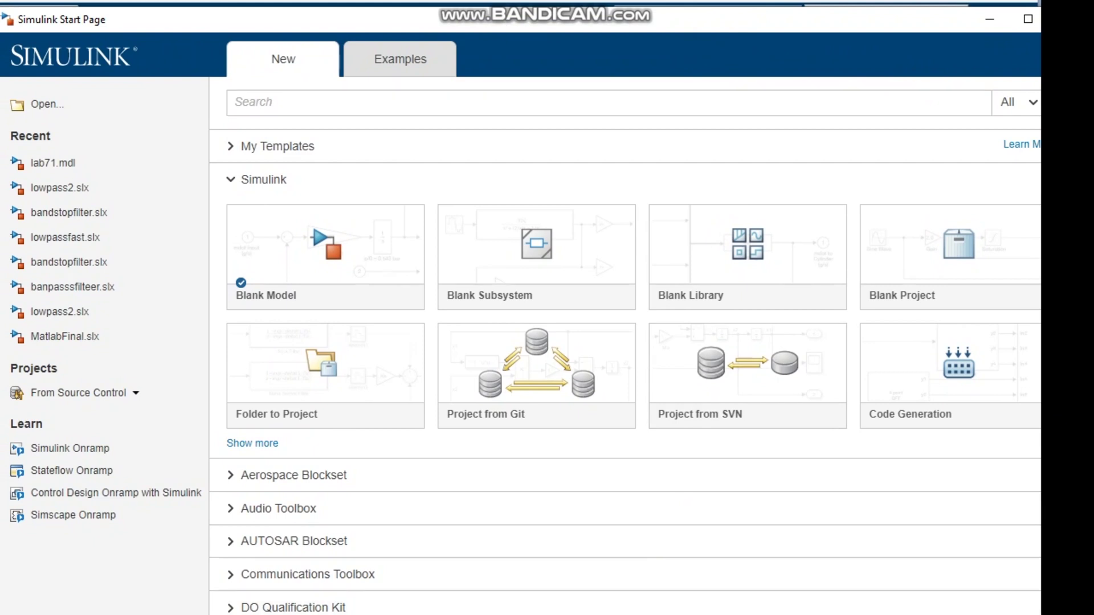
{"action": "left_click_drag", "start_coordinate": [678, 19], "coordinate": [683, 10]}
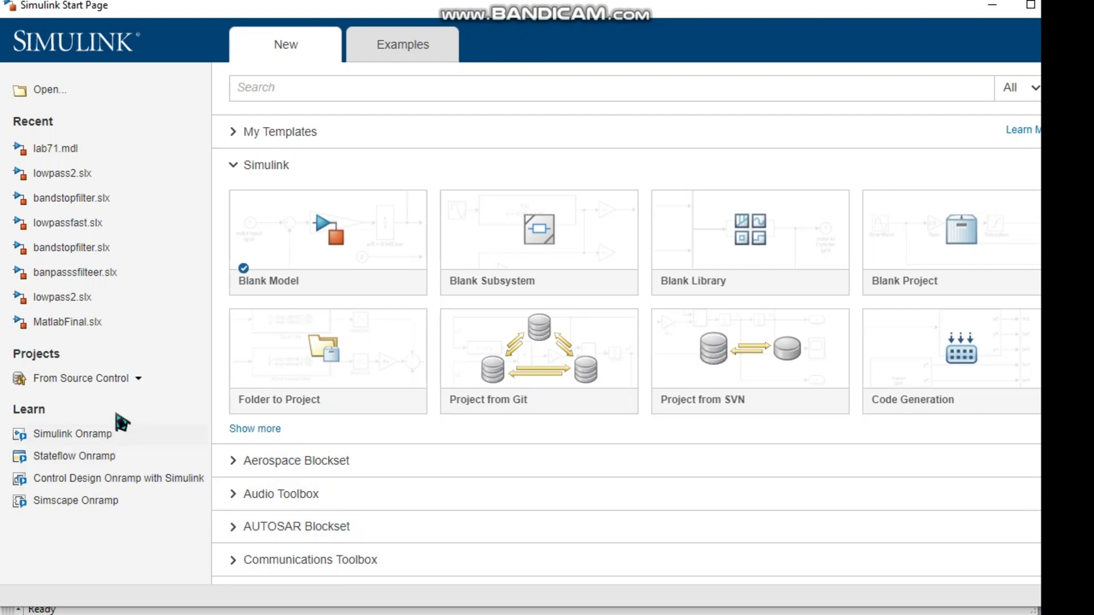
{"action": "mouse_move", "coordinate": [323, 276]}
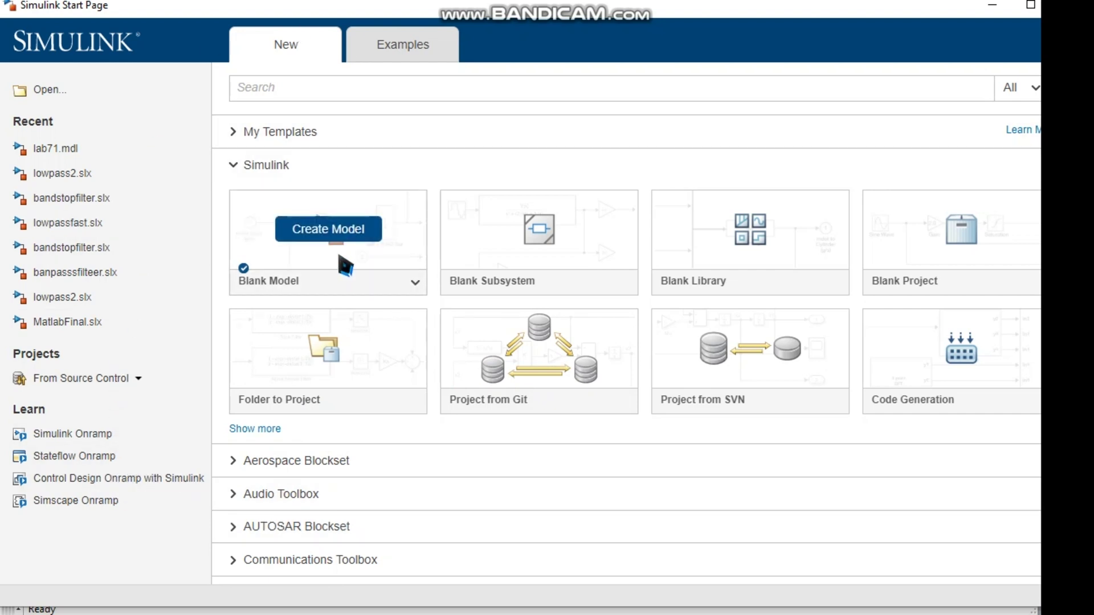
{"action": "left_click", "coordinate": [342, 261]}
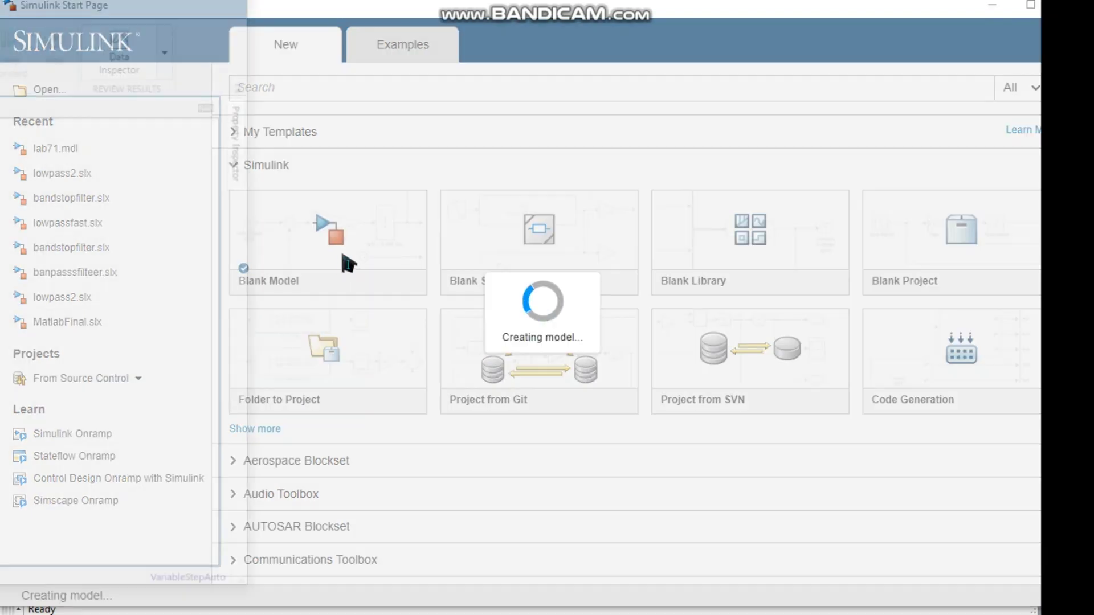
- Reposition and resize the new model window so its canvas and status bar fit within the visible screen area
{"action": "left_click_drag", "start_coordinate": [22, 3], "coordinate": [593, 15]}
{"action": "left_click_drag", "start_coordinate": [883, 330], "coordinate": [1046, 305]}
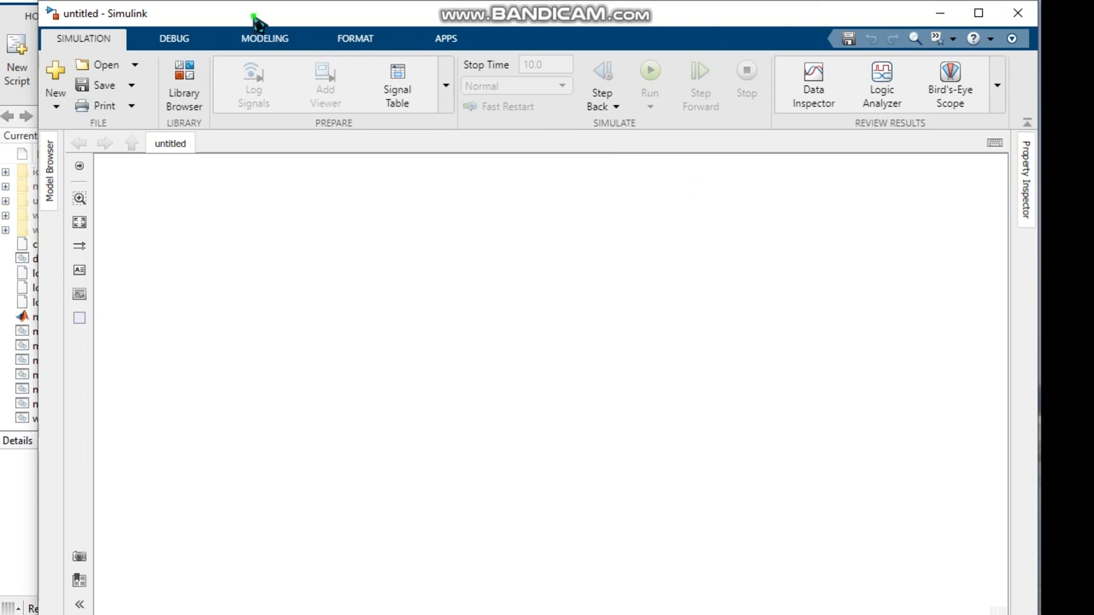
{"action": "left_click_drag", "start_coordinate": [41, 353], "coordinate": [3, 335]}
{"action": "left_click_drag", "start_coordinate": [370, 21], "coordinate": [369, 14]}
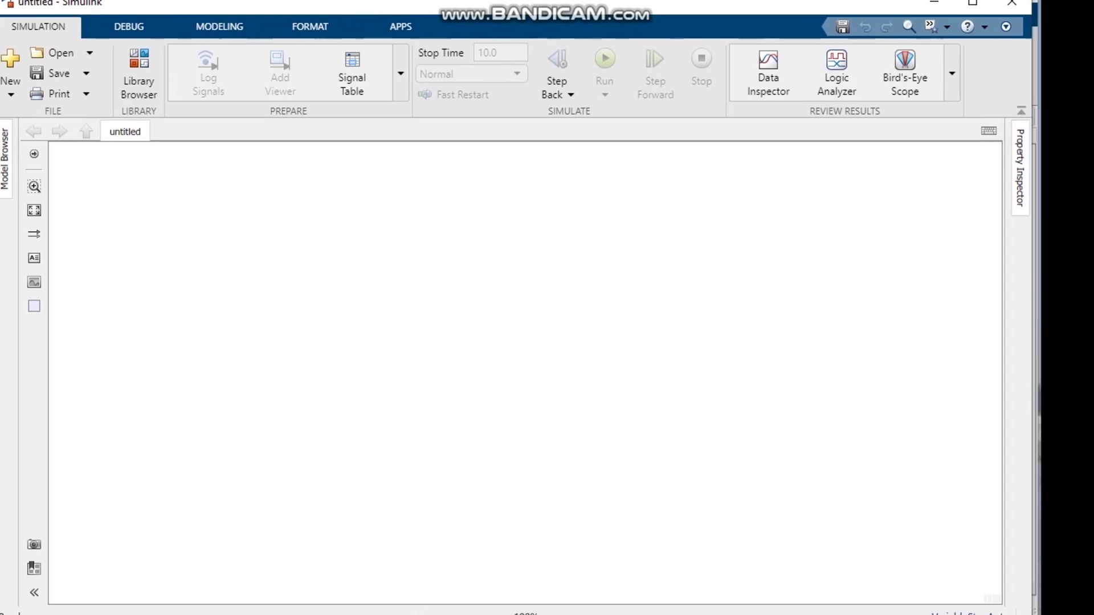
{"action": "left_click_drag", "start_coordinate": [426, 614], "coordinate": [427, 603]}
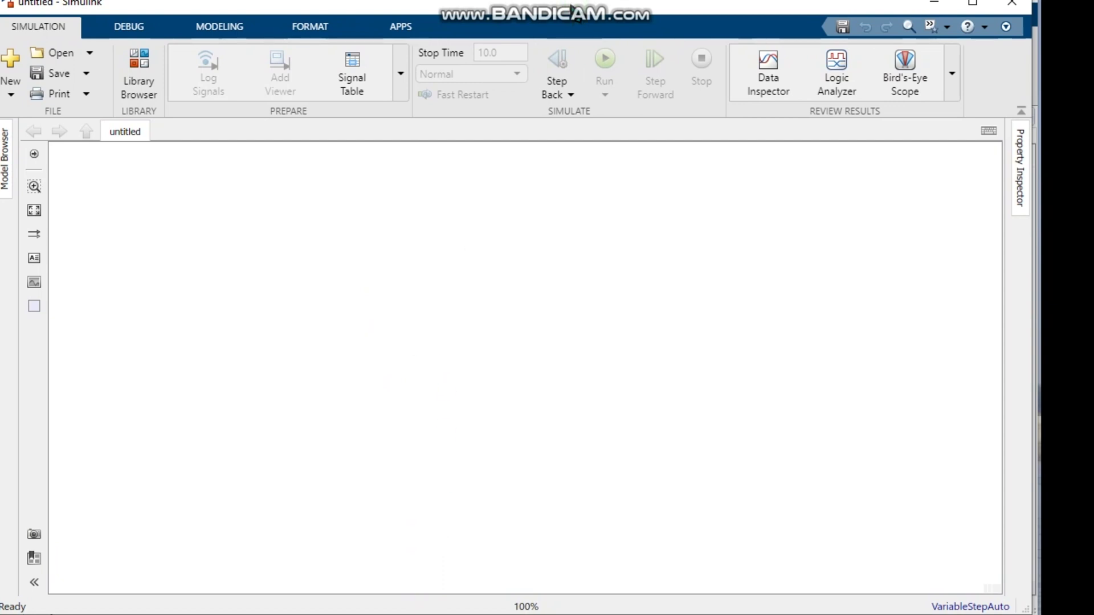
- Add an AC Voltage Source from the Foundation Library electrical sources to the empty canvas
{"action": "double_click", "coordinate": [293, 308]}
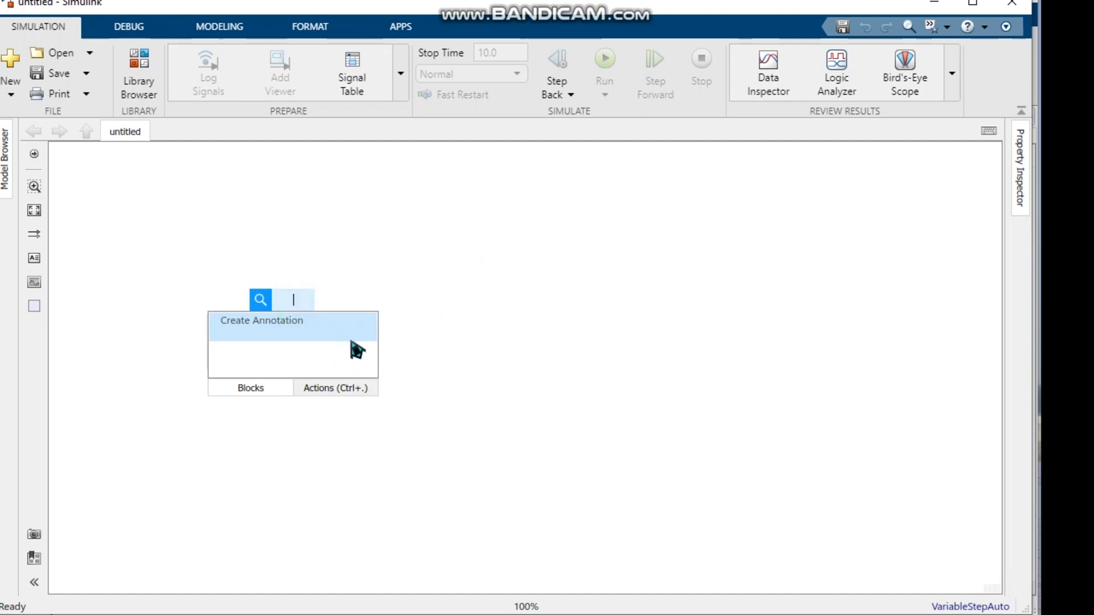
{"action": "type", "text": "ac"}
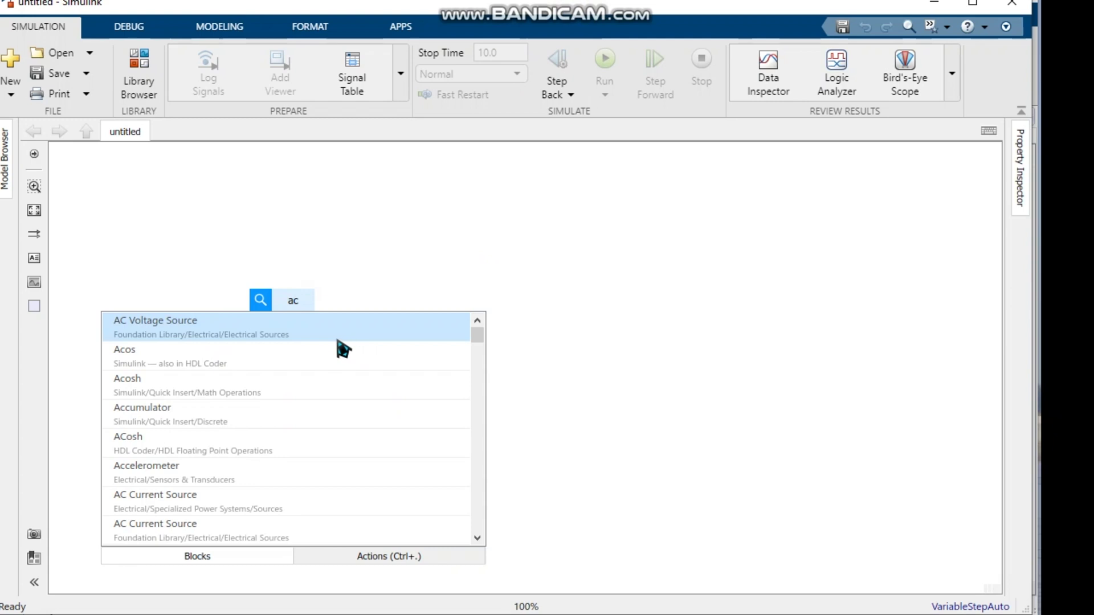
{"action": "left_click", "coordinate": [322, 339]}
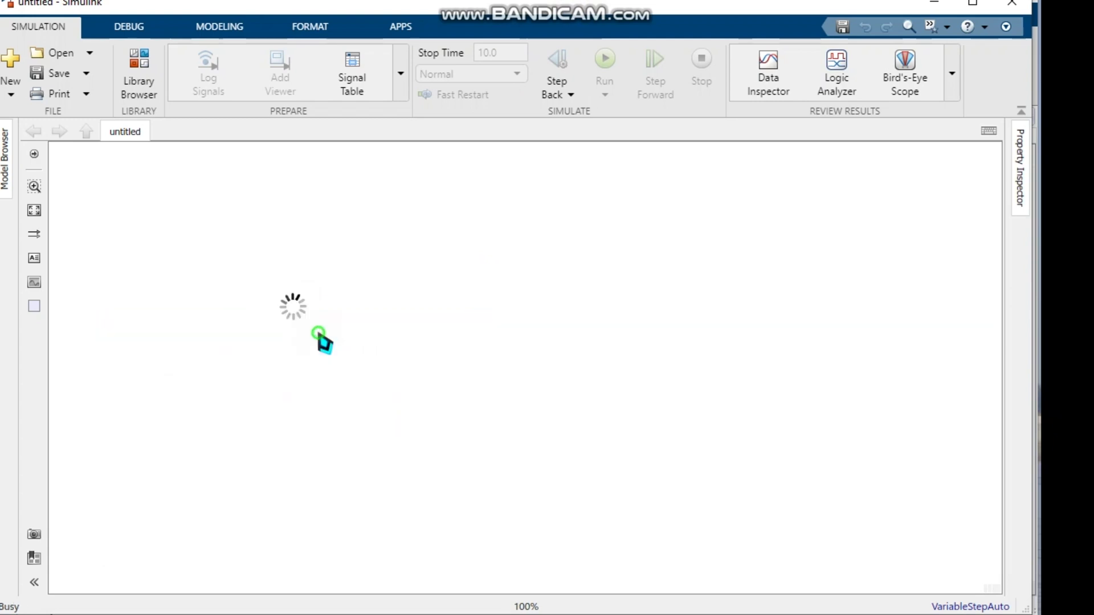
{"action": "left_click", "coordinate": [554, 292]}
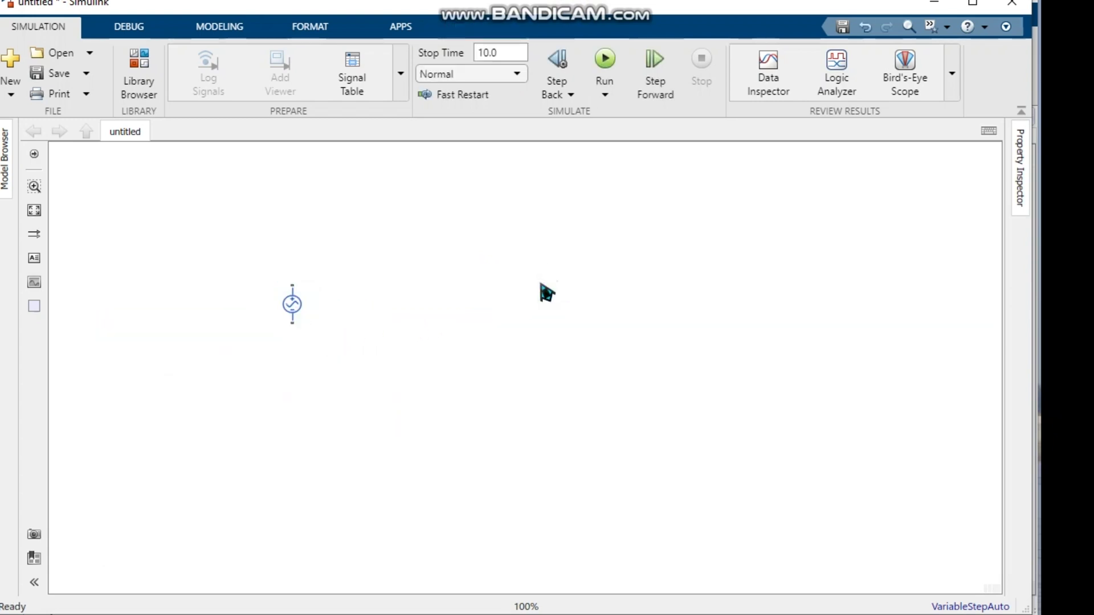
- Add a Foundation Library Op-Amp block to the right of the AC voltage source
{"action": "double_click", "coordinate": [535, 291]}
{"action": "type", "text": "op am"}
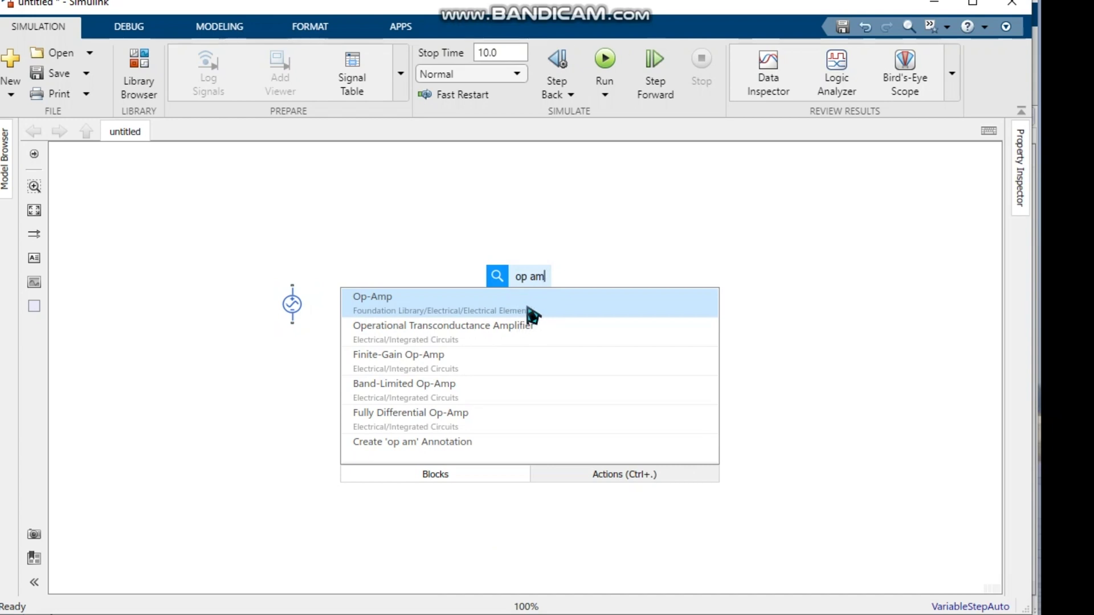
{"action": "left_click", "coordinate": [526, 308]}
{"action": "left_click", "coordinate": [475, 333]}
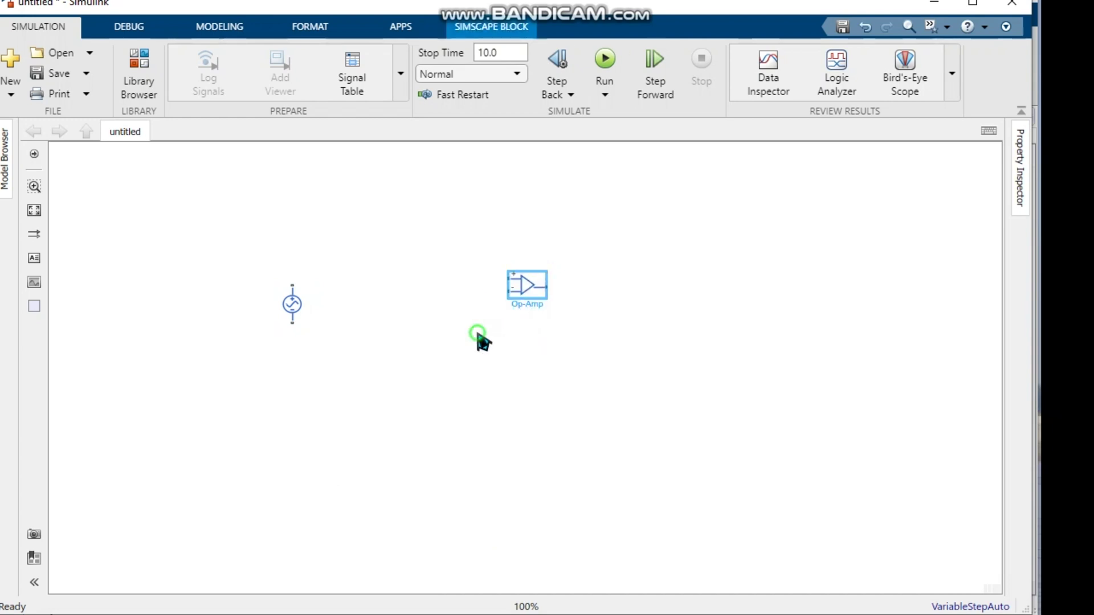
- Add a Foundation Library Capacitor block below the op-amp
{"action": "double_click", "coordinate": [435, 344]}
{"action": "type", "text": "capa"}
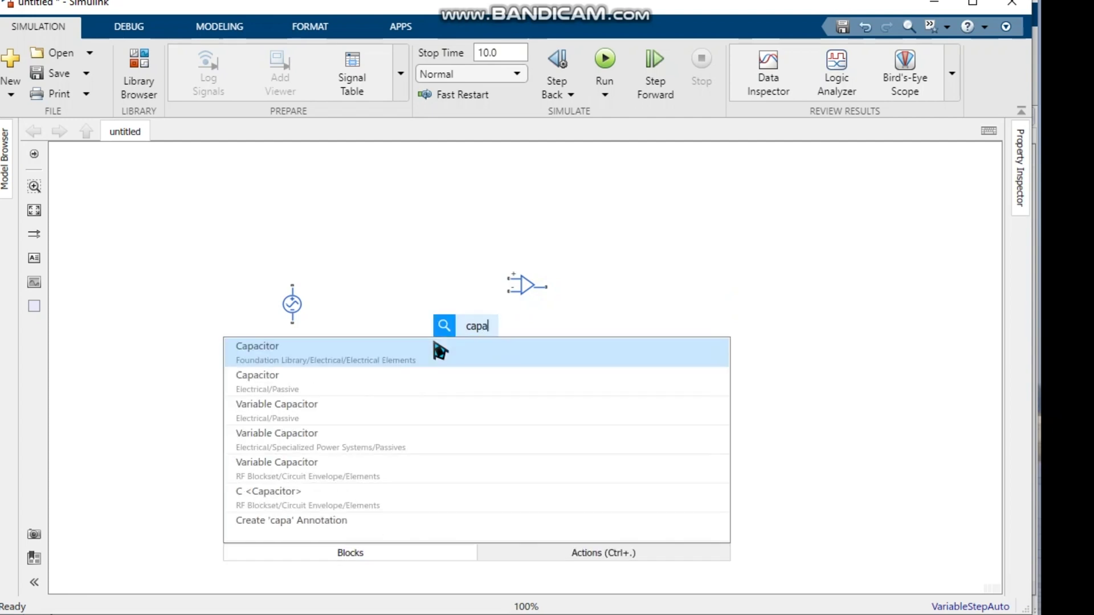
{"action": "left_click", "coordinate": [410, 364]}
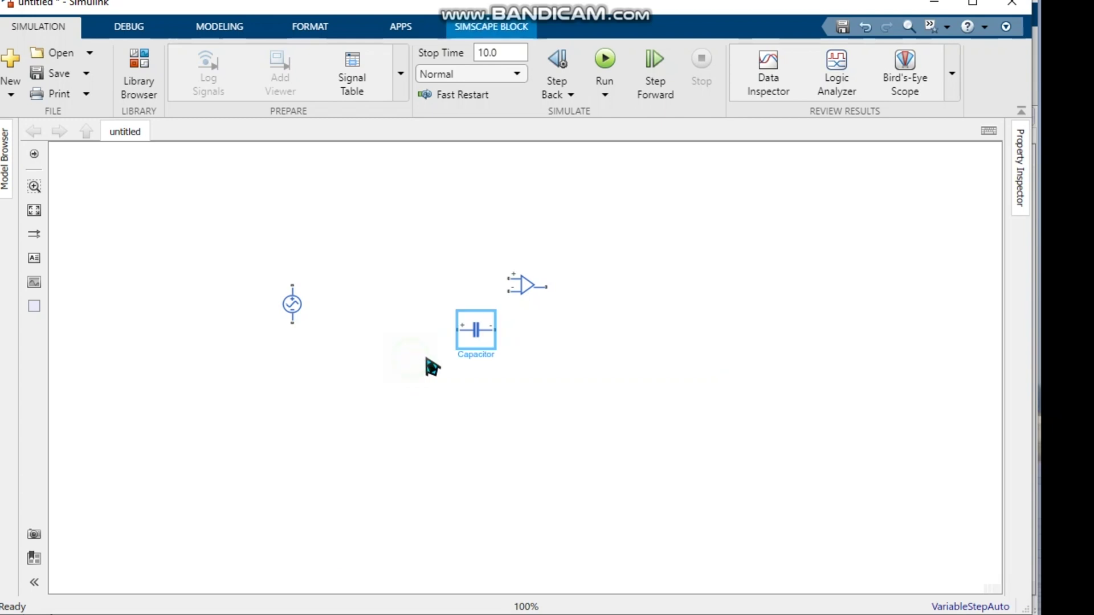
{"action": "left_click", "coordinate": [493, 389]}
- Add a Foundation Library Resistor block below the capacitor
{"action": "double_click", "coordinate": [493, 390]}
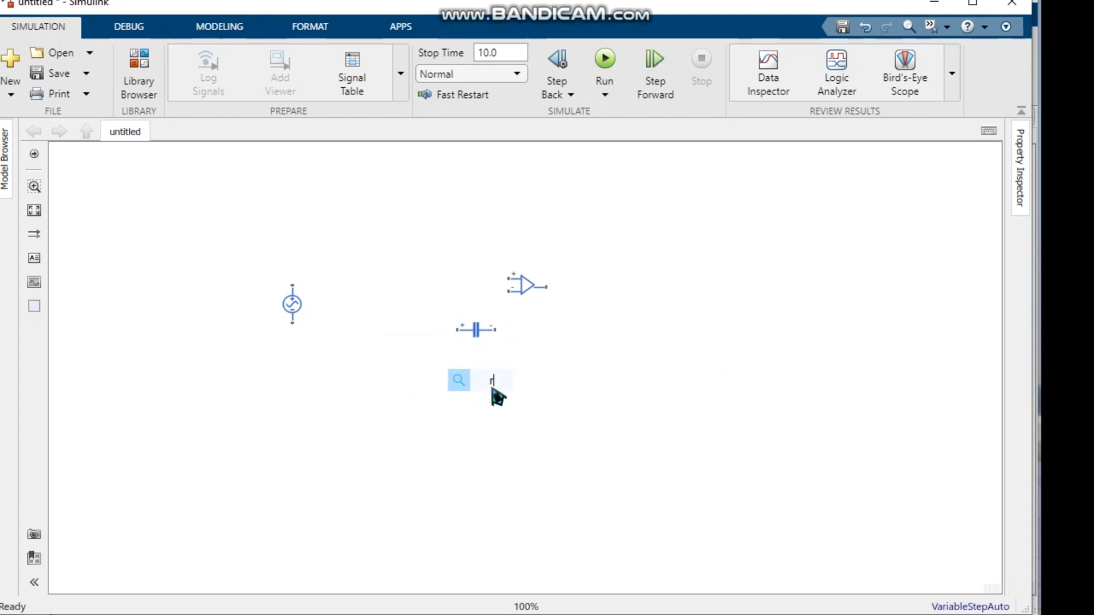
{"action": "type", "text": "resist"}
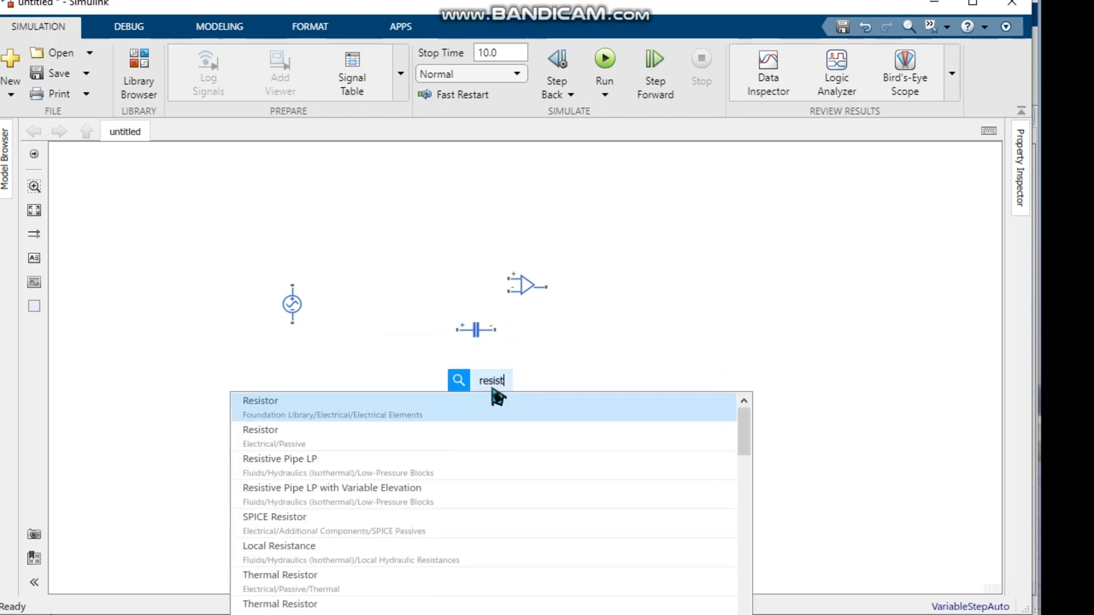
{"action": "left_click", "coordinate": [375, 411]}
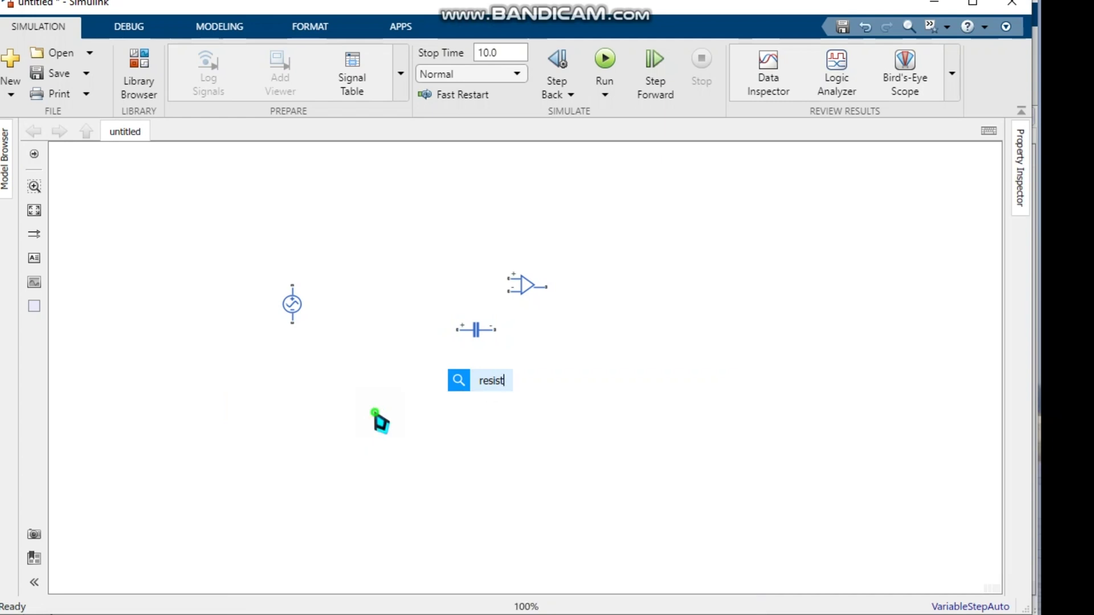
{"action": "left_click", "coordinate": [351, 421]}
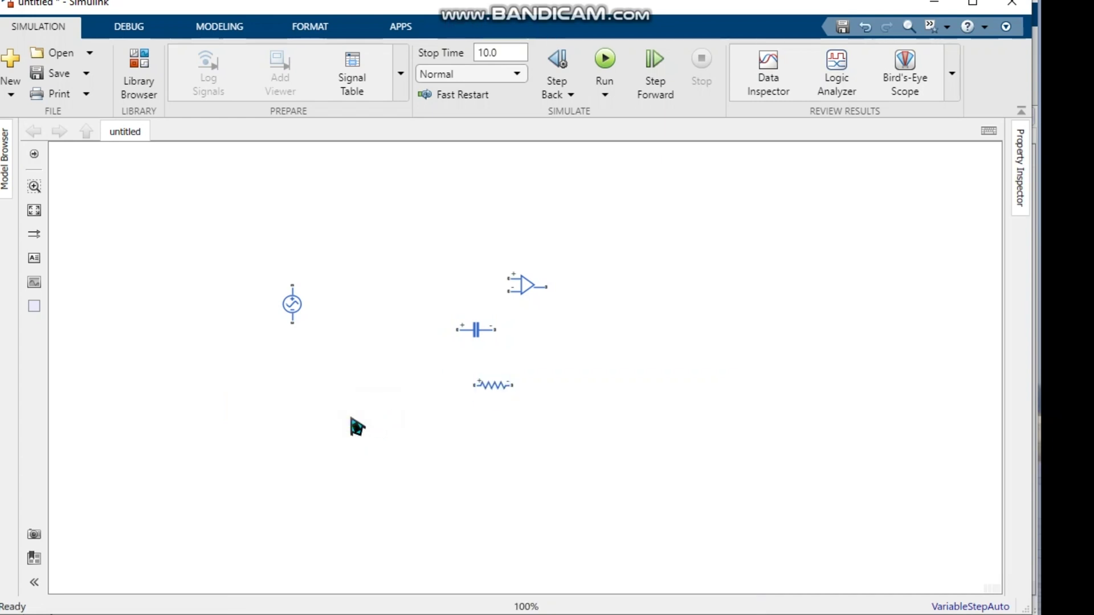
{"action": "double_click", "coordinate": [352, 423]}
{"action": "type", "text": "re"}
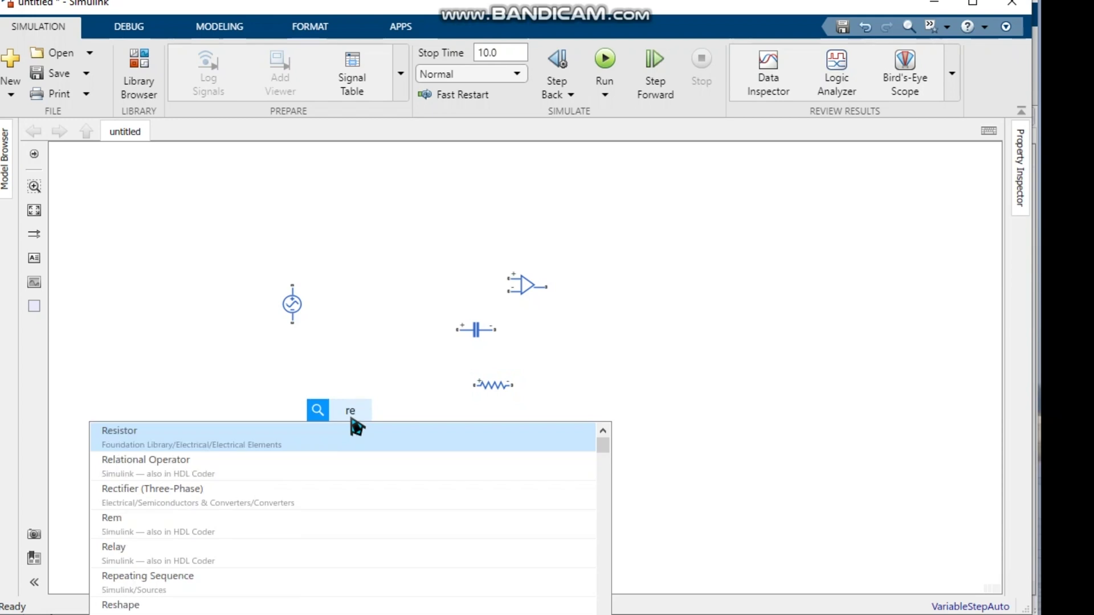
{"action": "type", "text": "ference"}
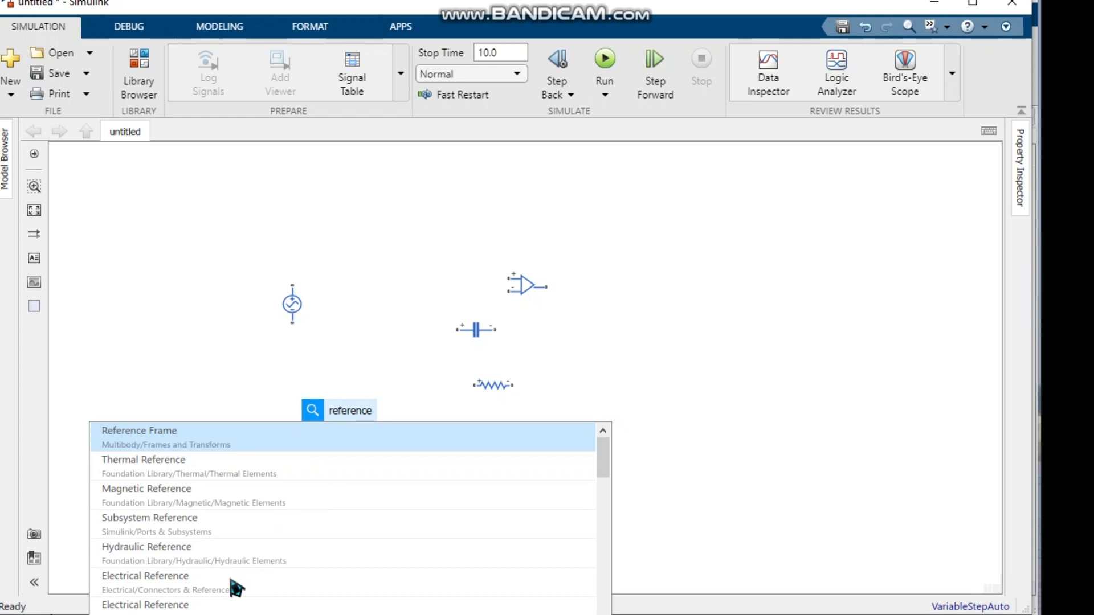
{"action": "left_click", "coordinate": [286, 442]}
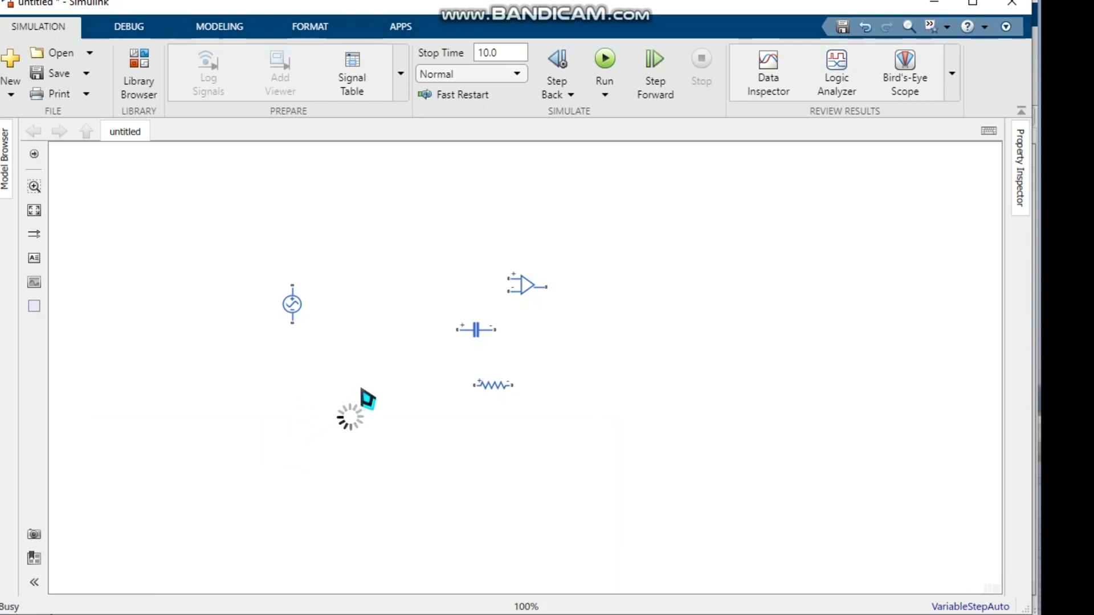
{"action": "left_click_drag", "start_coordinate": [303, 395], "coordinate": [407, 451]}
{"action": "key", "text": "Delete"}
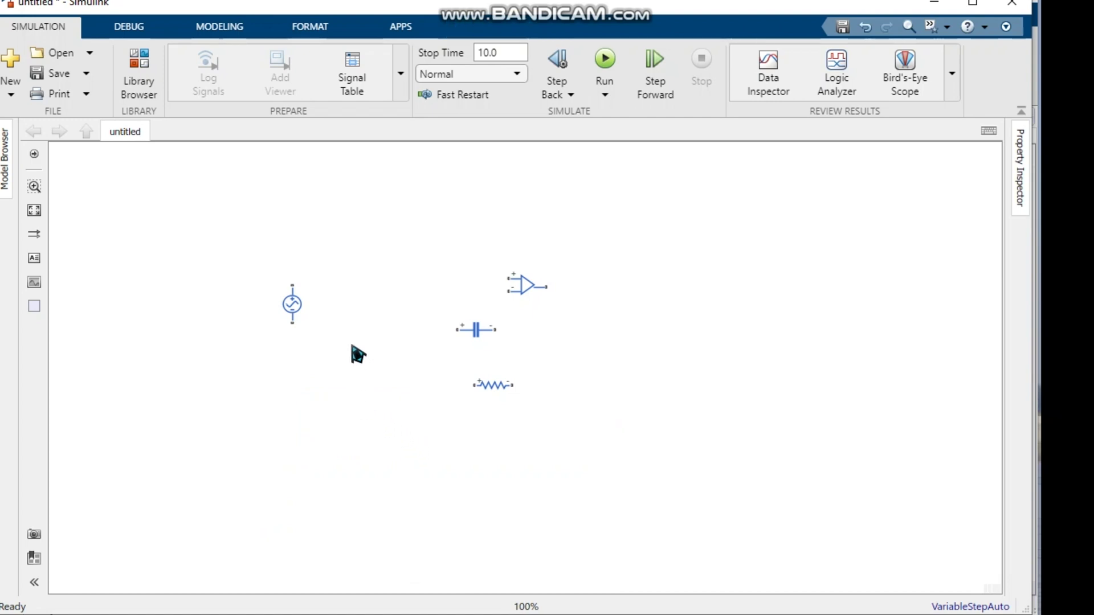
- Add an Electrical Reference block from the Foundation Library electrical elements to the right of the op-amp
{"action": "double_click", "coordinate": [705, 280]}
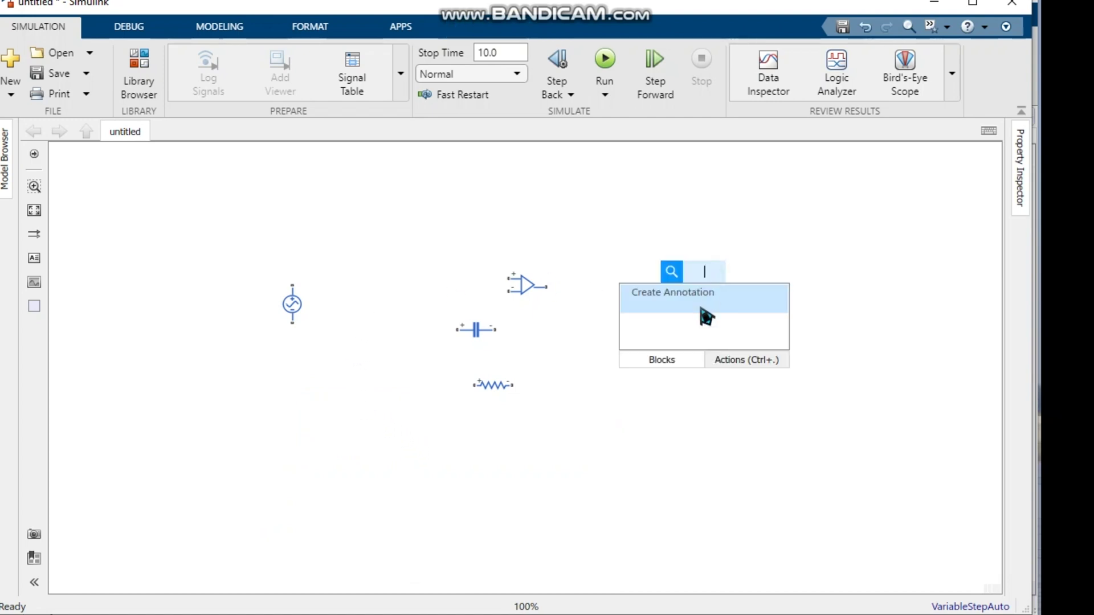
{"action": "type", "text": "electr"}
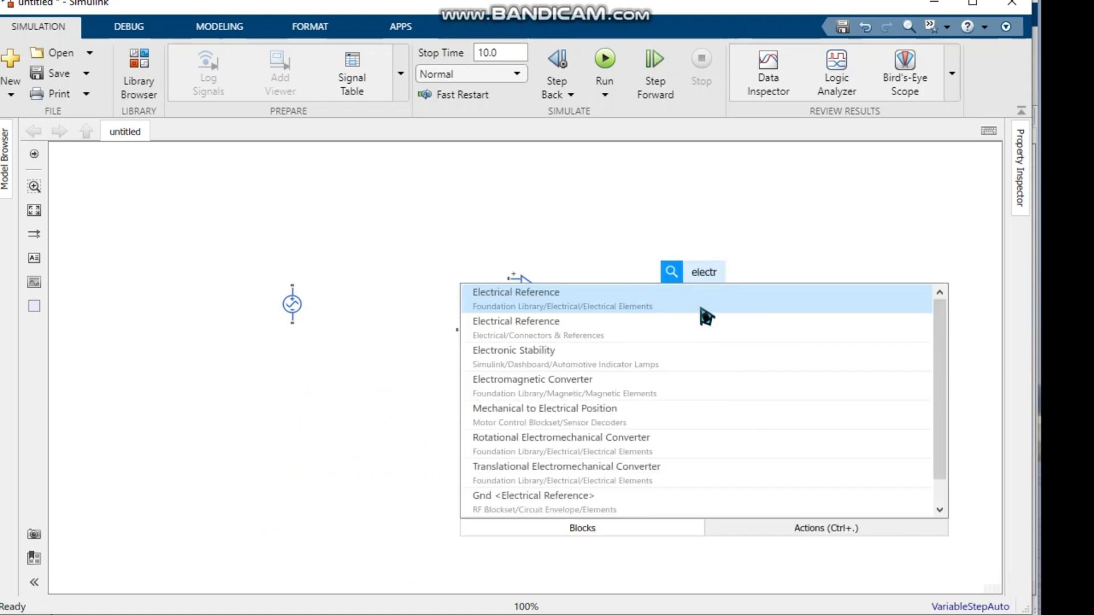
{"action": "type", "text": "ical"}
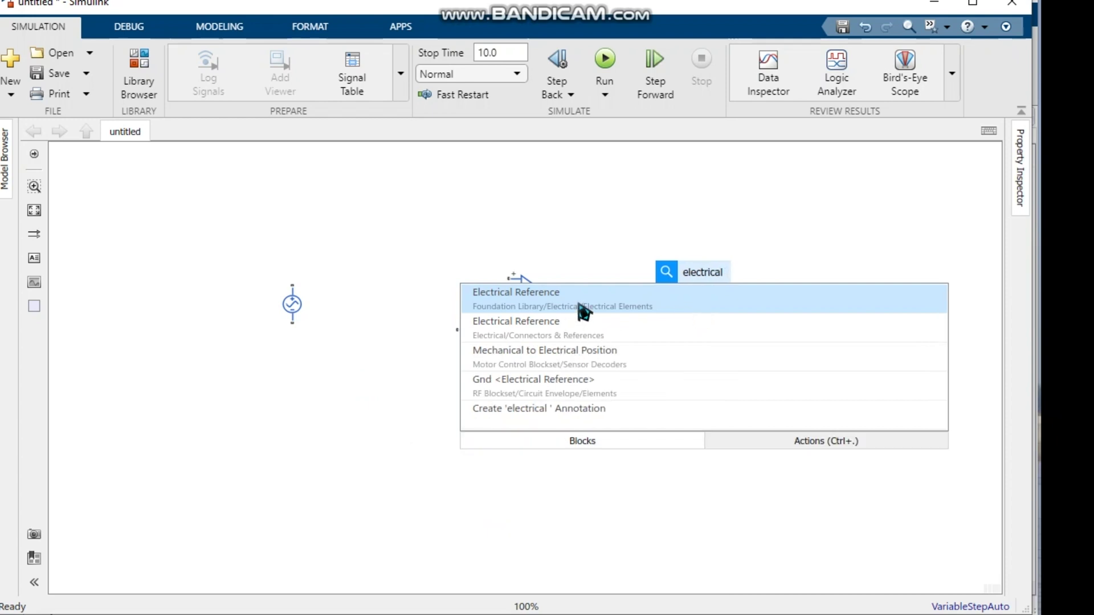
{"action": "left_click", "coordinate": [613, 310]}
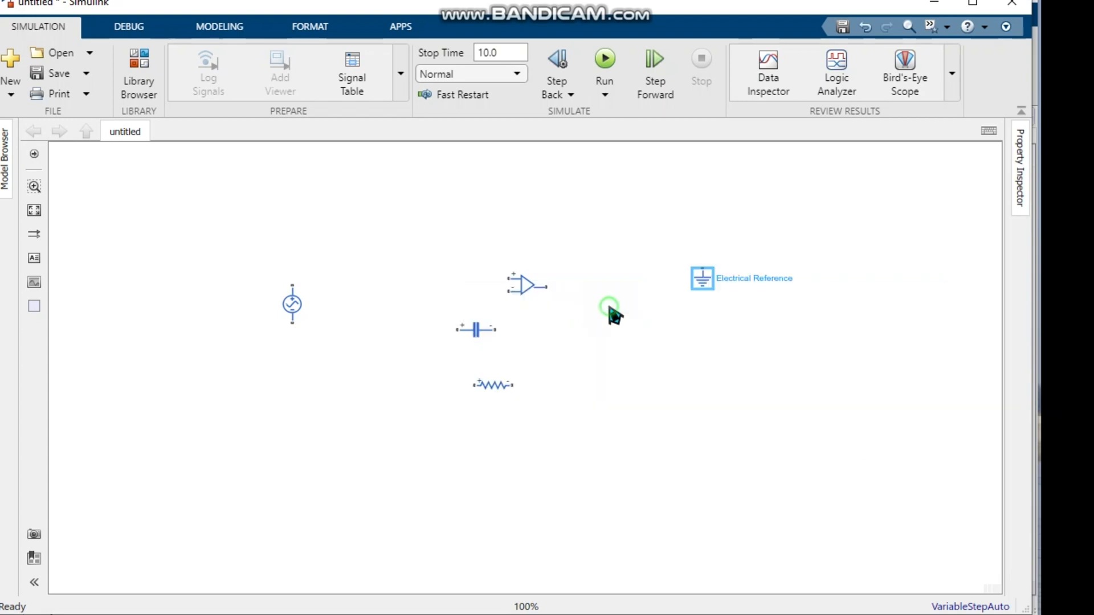
{"action": "left_click", "coordinate": [686, 317]}
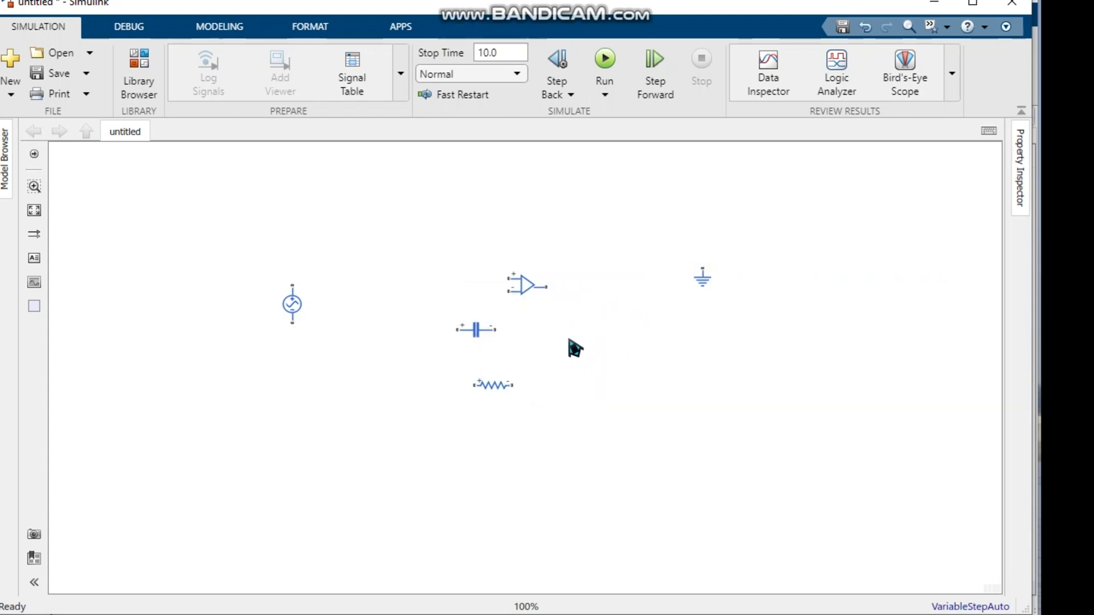
- Add a Scope block from Simulink/Sinks and place it to the lower right of the electrical reference
{"action": "double_click", "coordinate": [599, 337]}
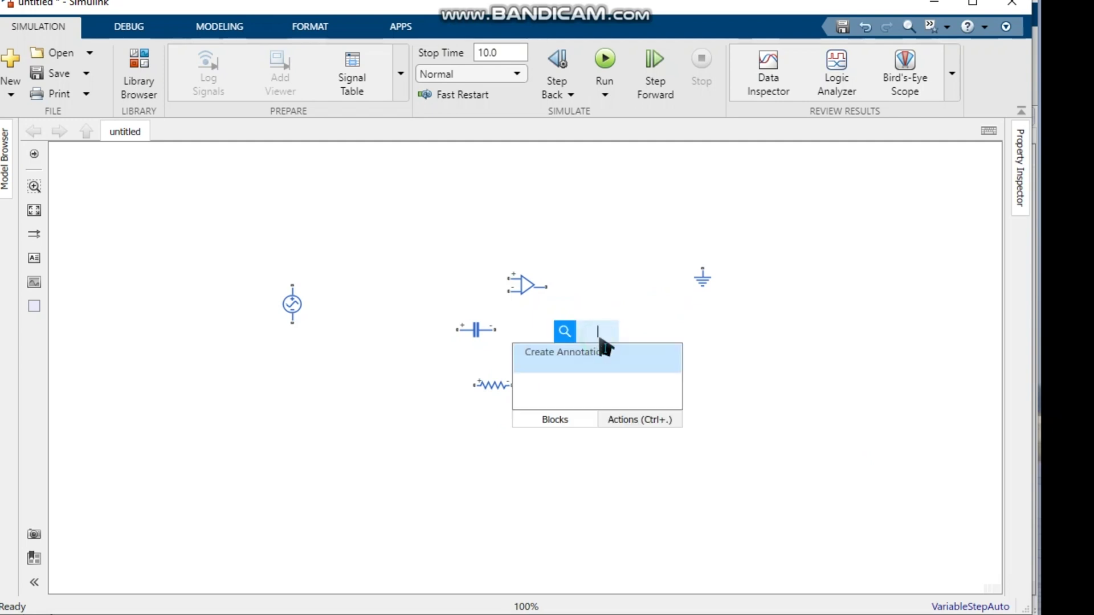
{"action": "type", "text": "scope"}
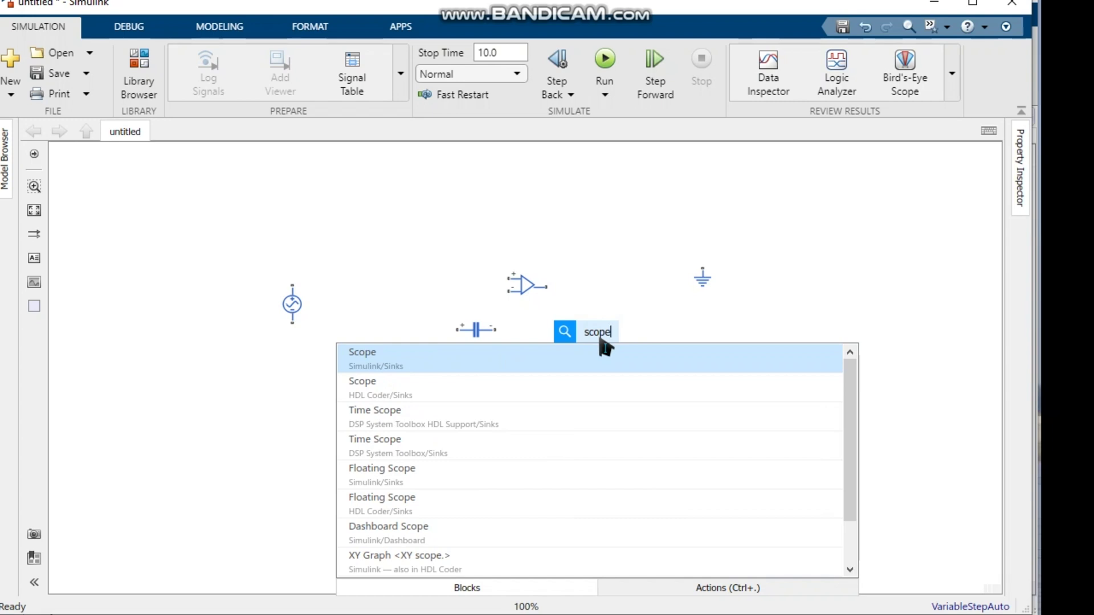
{"action": "left_click", "coordinate": [466, 369]}
{"action": "left_click_drag", "start_coordinate": [606, 357], "coordinate": [781, 356]}
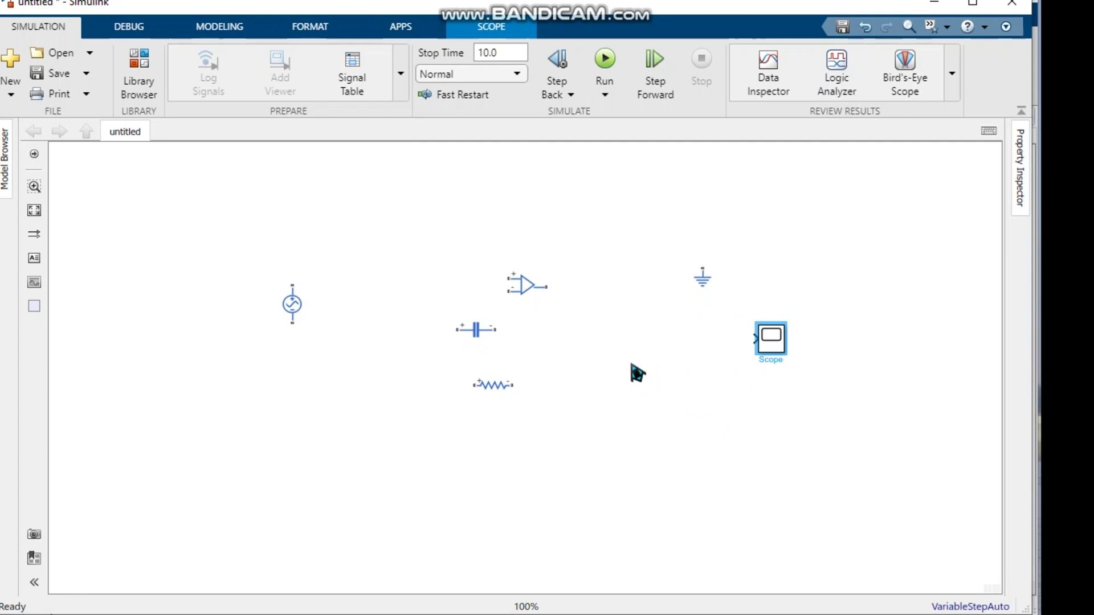
- Insert a PS-Simulink Converter block between the resistor and the scope
{"action": "double_click", "coordinate": [634, 370]}
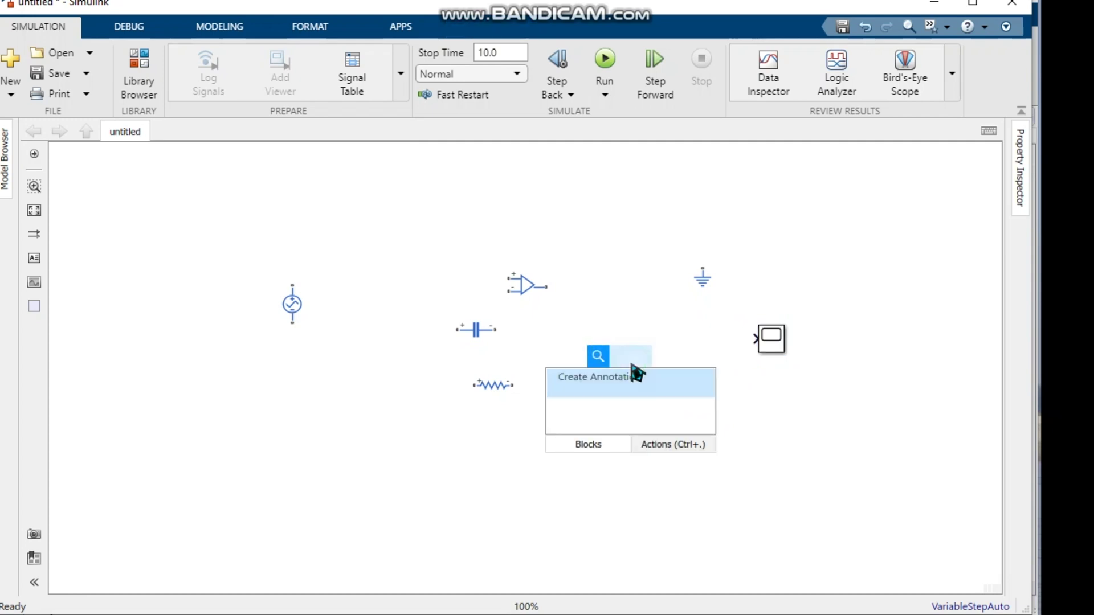
{"action": "type", "text": "ps"}
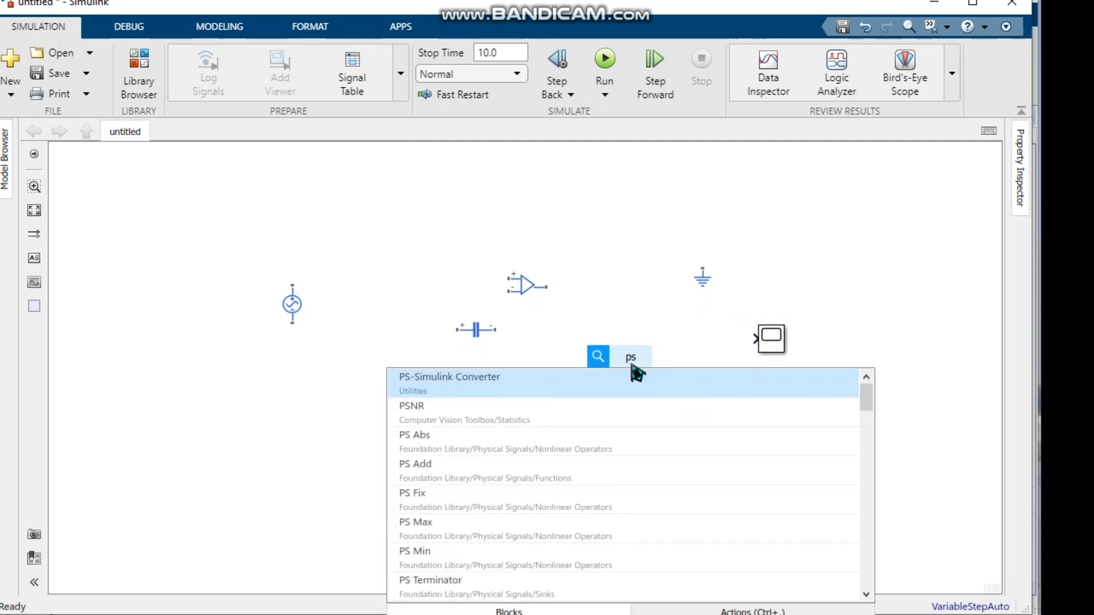
{"action": "left_click", "coordinate": [523, 376]}
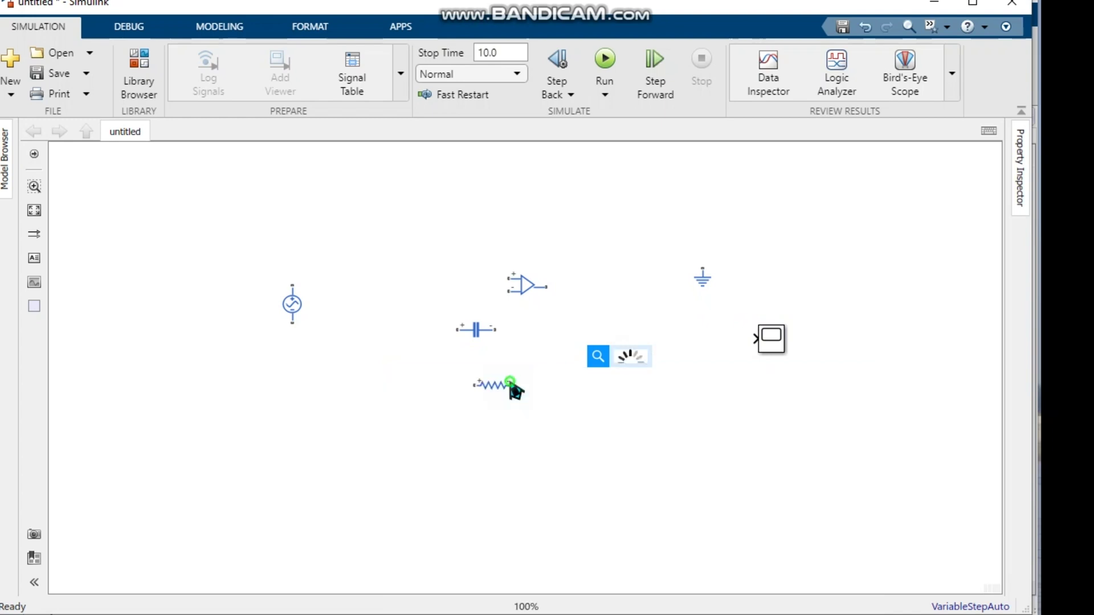
- Add a Foundation Library Voltage Sensor block between the op-amp and the PS-Simulink Converter
{"action": "left_click", "coordinate": [654, 406]}
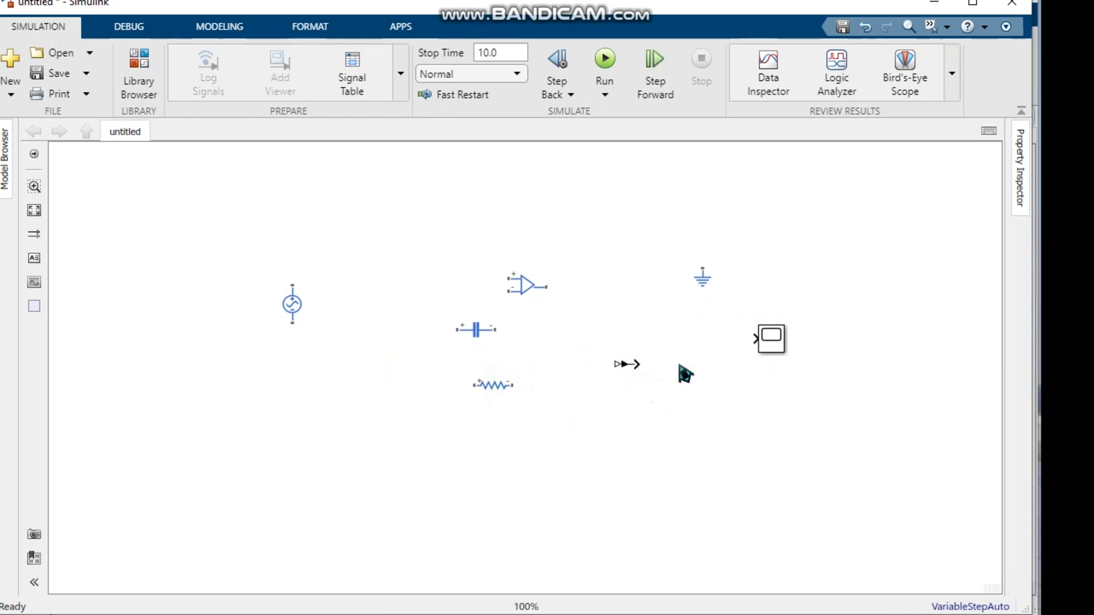
{"action": "double_click", "coordinate": [597, 312]}
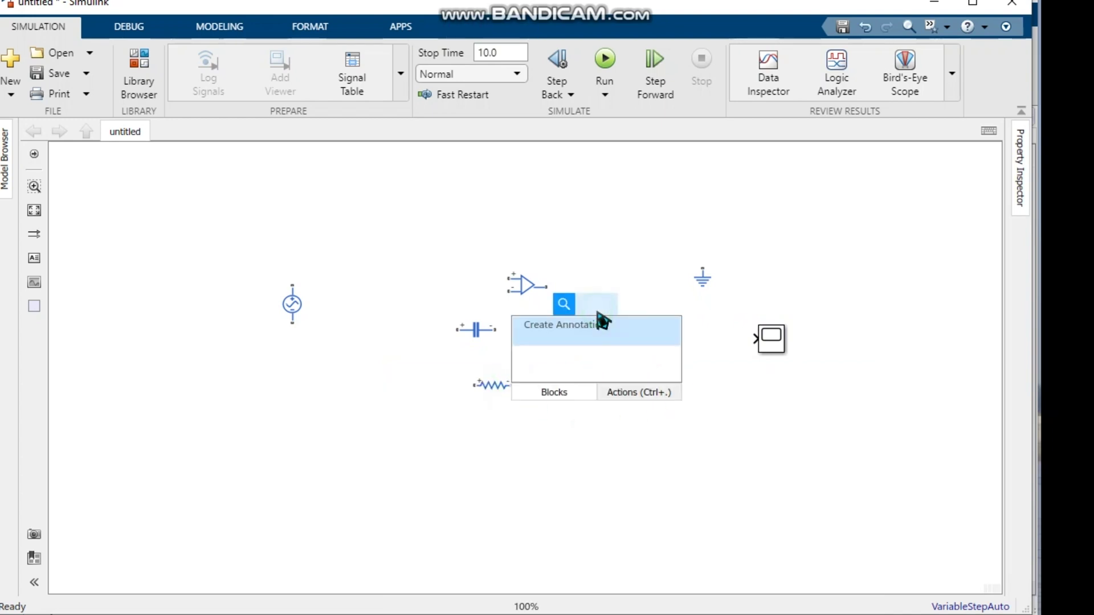
{"action": "type", "text": "voltage"}
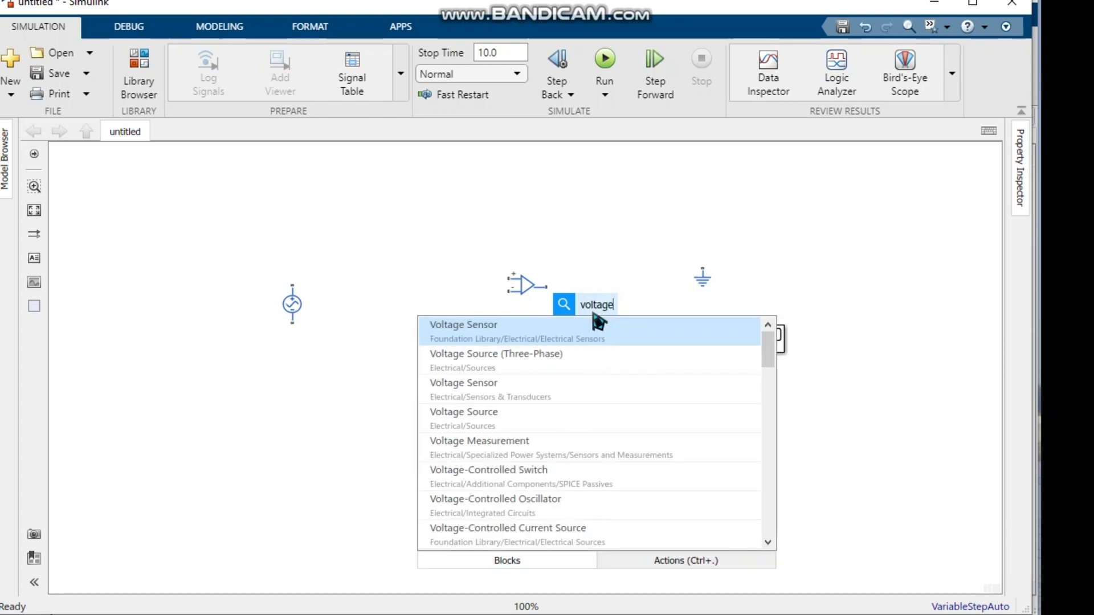
{"action": "left_click", "coordinate": [565, 340]}
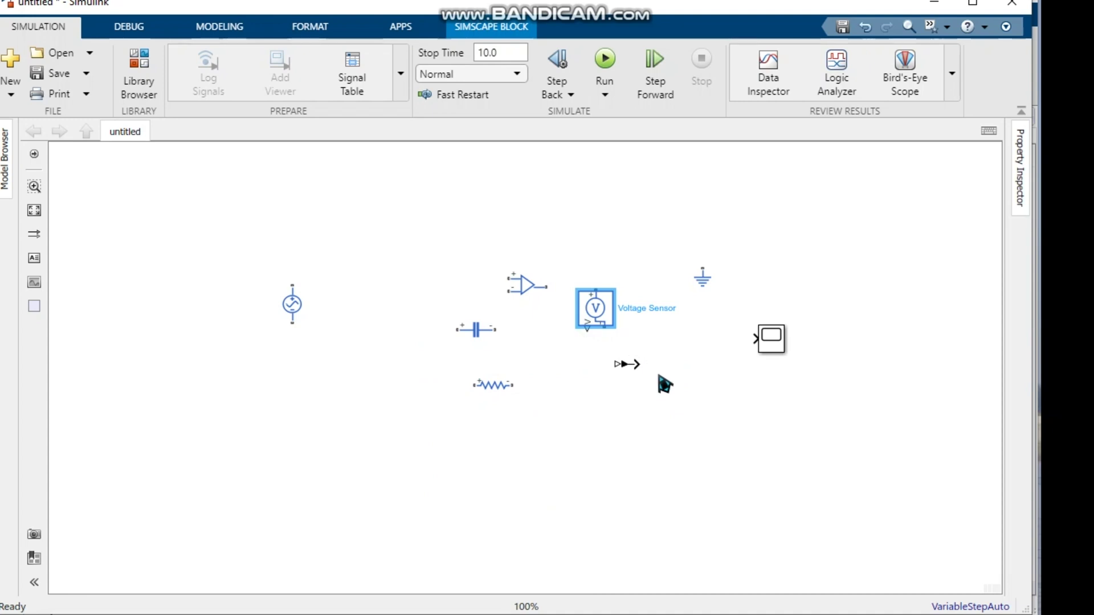
{"action": "left_click", "coordinate": [669, 377]}
- Spread the voltage sensor, resistor, capacitor, scope, electrical reference and PS-Simulink Converter outward to clear space around the op-amp
{"action": "left_click_drag", "start_coordinate": [593, 311], "coordinate": [244, 395]}
{"action": "left_click_drag", "start_coordinate": [501, 389], "coordinate": [459, 472]}
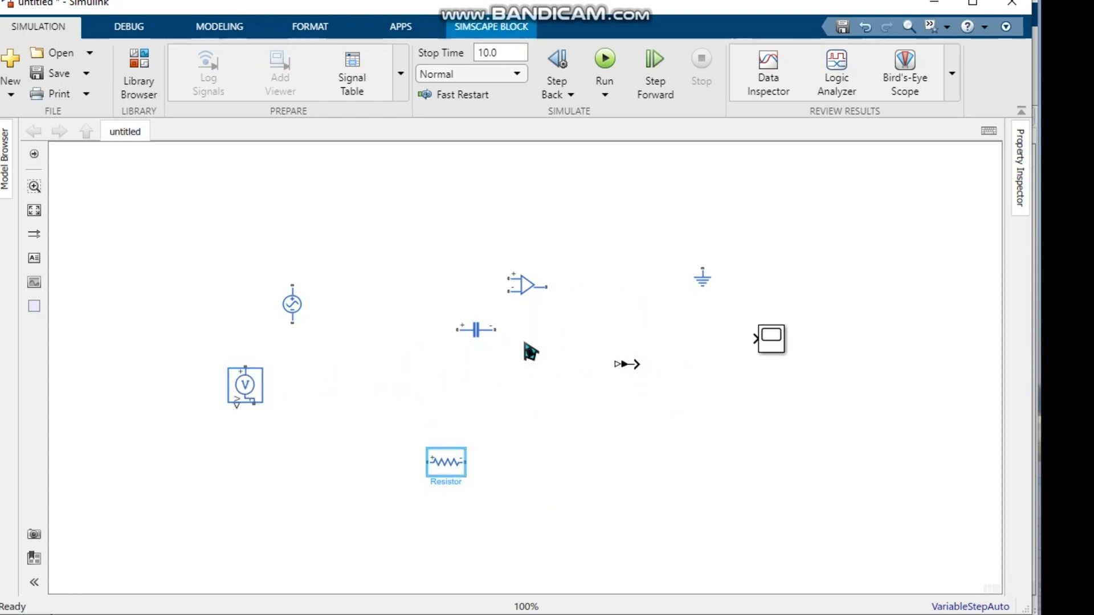
{"action": "left_click_drag", "start_coordinate": [476, 330], "coordinate": [366, 248]}
{"action": "left_click_drag", "start_coordinate": [775, 348], "coordinate": [825, 438]}
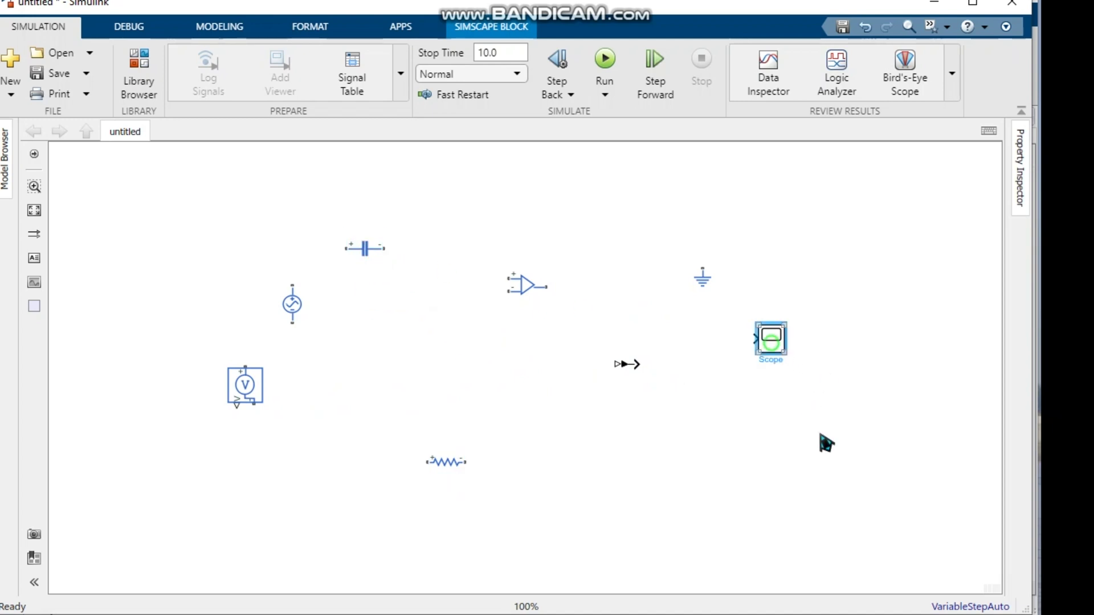
{"action": "left_click_drag", "start_coordinate": [703, 272], "coordinate": [831, 295]}
{"action": "left_click", "coordinate": [616, 365]}
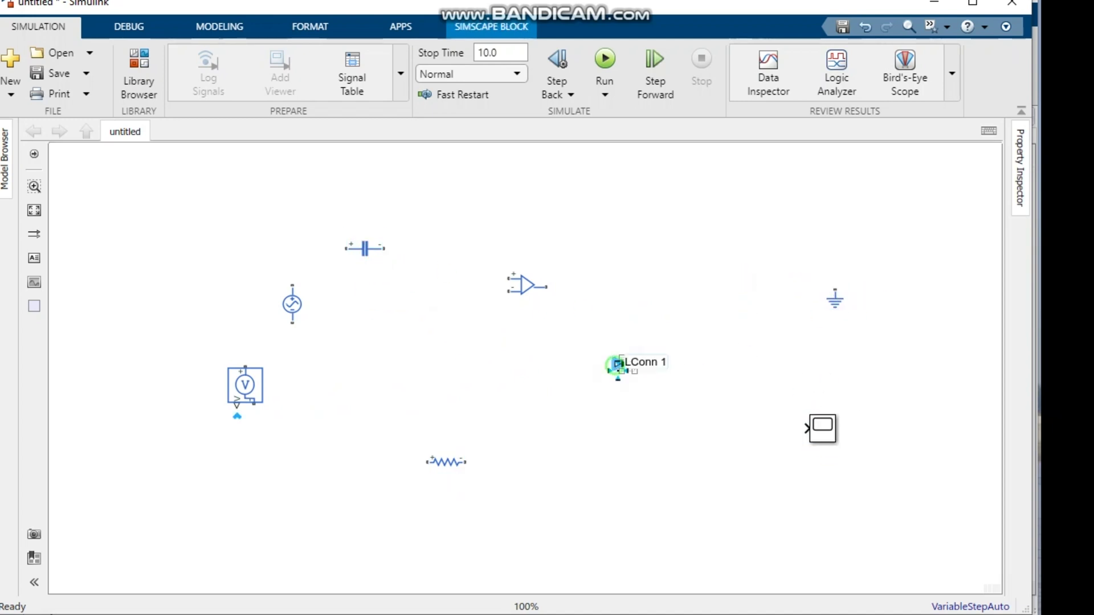
{"action": "left_click_drag", "start_coordinate": [621, 359], "coordinate": [644, 484]}
- Enlarge the Op-Amp block and reposition the AC Voltage Source above the Voltage Sensor, to the left of the circuit
{"action": "left_click", "coordinate": [526, 285]}
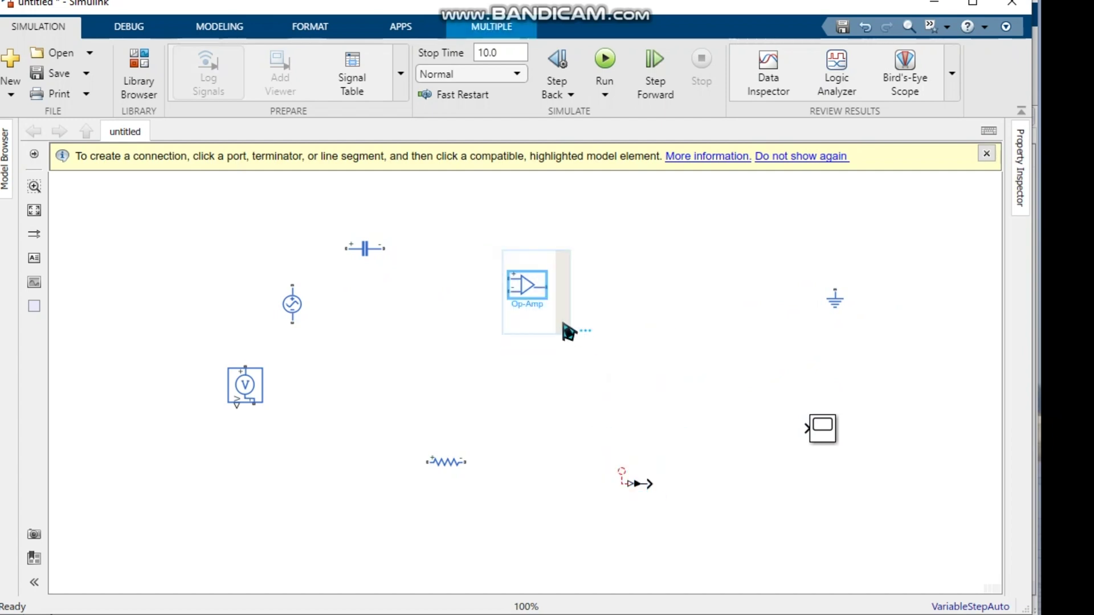
{"action": "left_click_drag", "start_coordinate": [544, 297], "coordinate": [687, 407]}
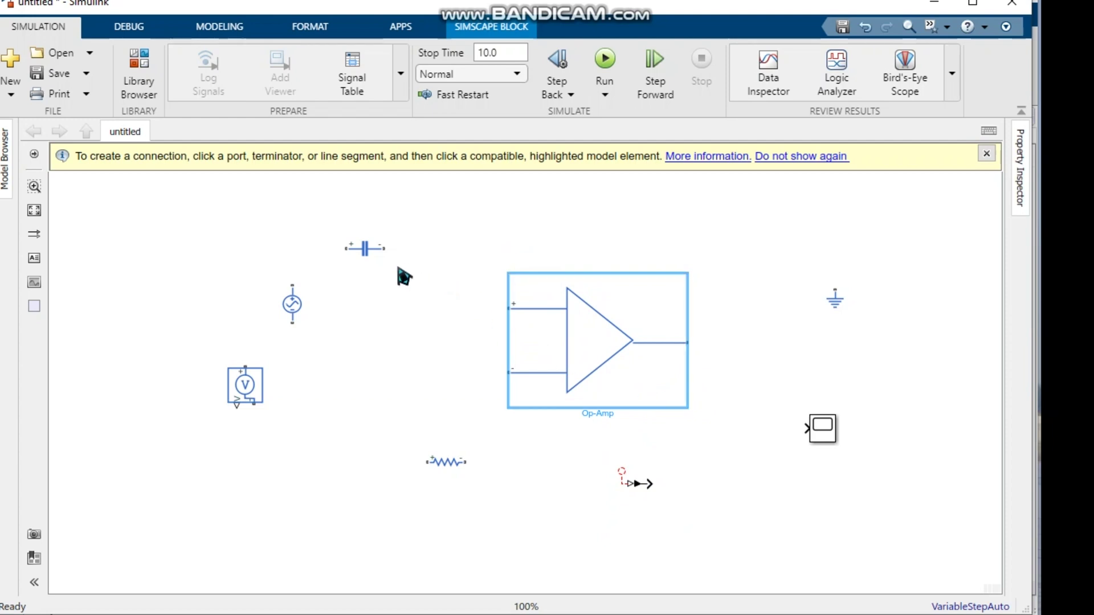
{"action": "left_click_drag", "start_coordinate": [294, 319], "coordinate": [184, 371]}
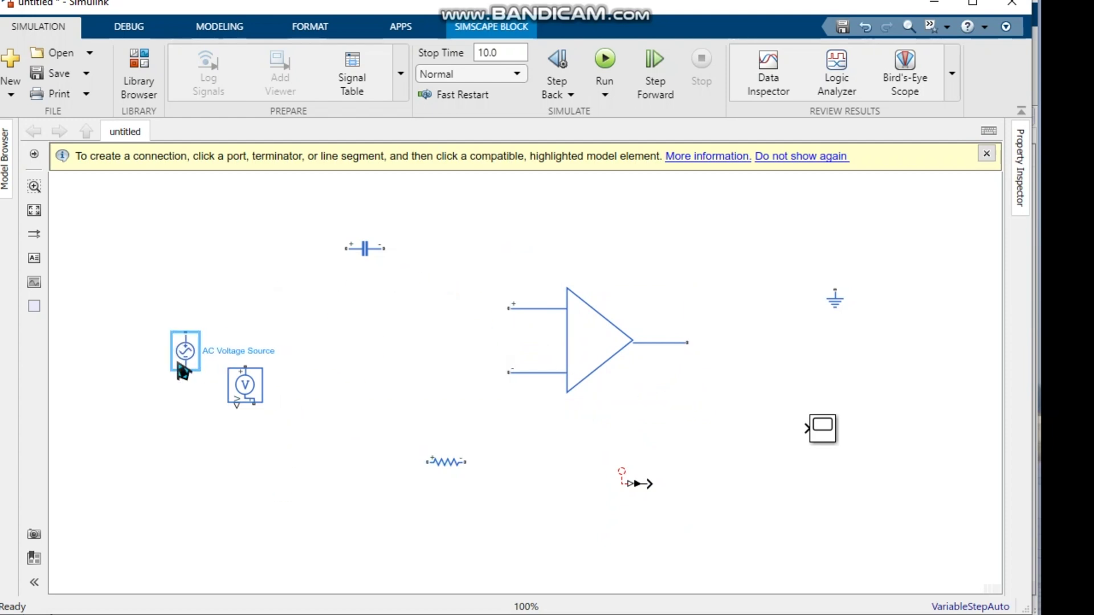
{"action": "left_click", "coordinate": [245, 387]}
{"action": "left_click_drag", "start_coordinate": [245, 393], "coordinate": [212, 513]}
{"action": "left_click_drag", "start_coordinate": [183, 356], "coordinate": [231, 373]}
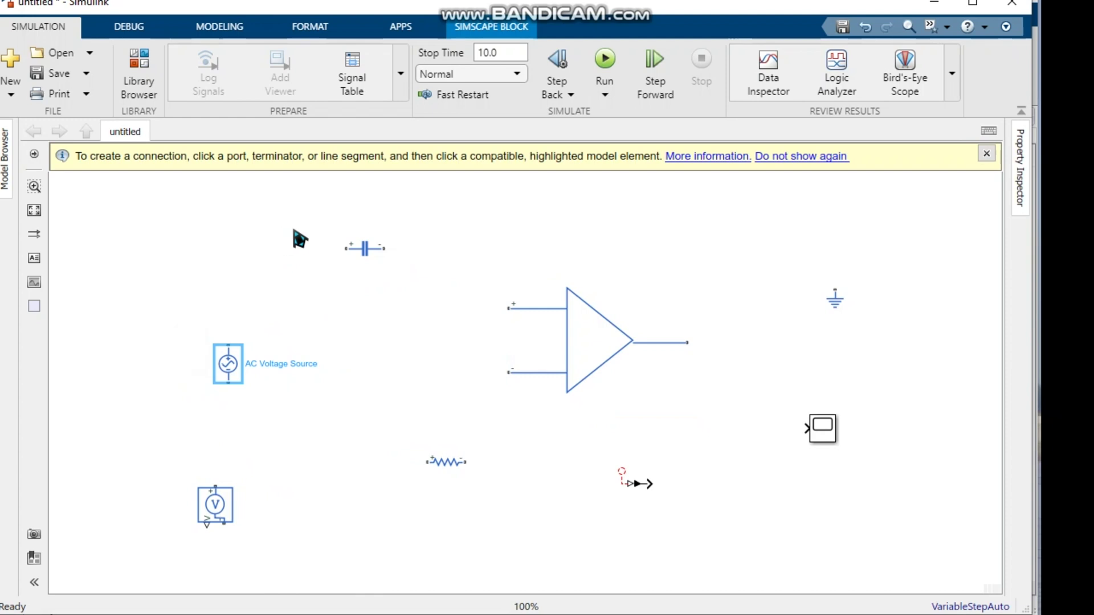
- Duplicate the capacitor and align both capacitors in one horizontal row between the AC source and the op-amp
{"action": "left_click_drag", "start_coordinate": [323, 228], "coordinate": [434, 290]}
{"action": "left_click", "coordinate": [383, 324]}
{"action": "key", "text": "ctrl+v"}
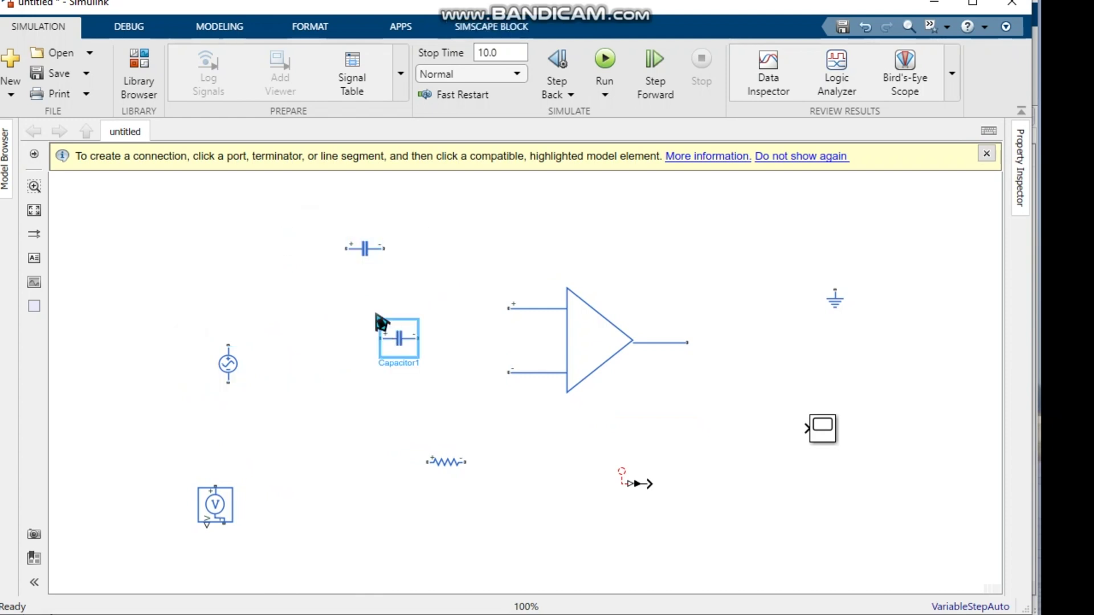
{"action": "left_click_drag", "start_coordinate": [367, 256], "coordinate": [284, 289]}
{"action": "left_click_drag", "start_coordinate": [410, 342], "coordinate": [419, 289]}
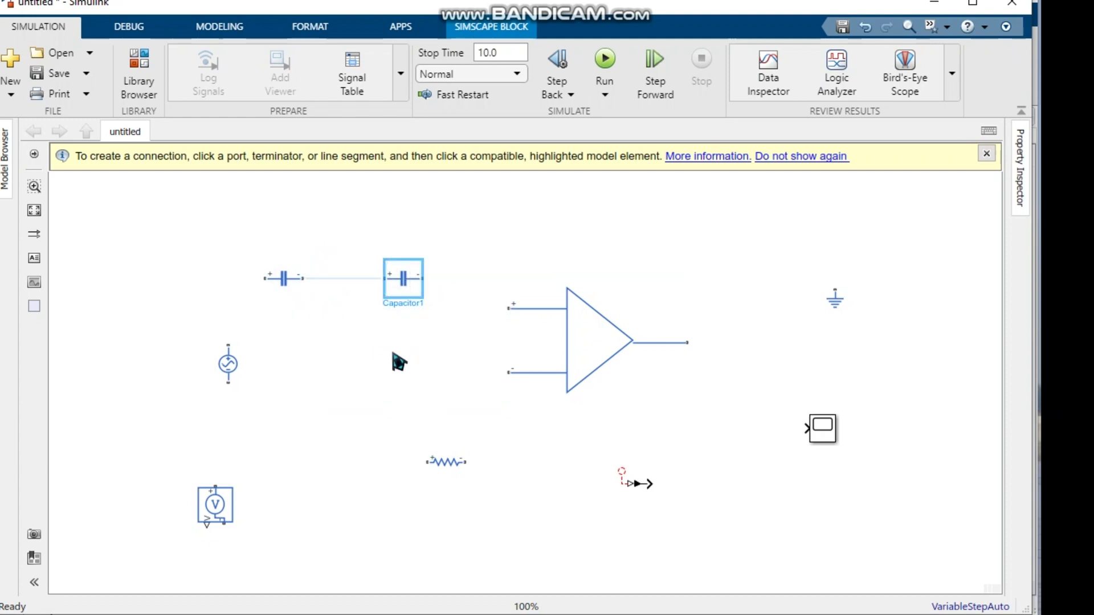
- Move the AC Voltage Source beside the capacitors and wire its positive terminal through both capacitors in series
{"action": "left_click_drag", "start_coordinate": [231, 370], "coordinate": [198, 326]}
{"action": "left_click", "coordinate": [308, 371]}
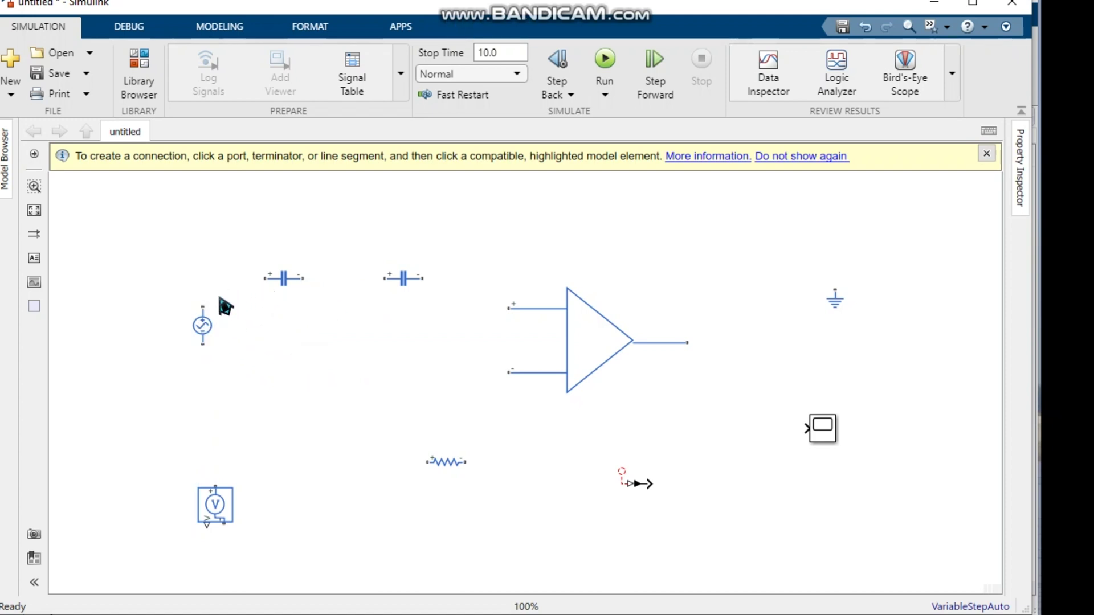
{"action": "mouse_move", "coordinate": [204, 309]}
{"action": "left_mouse_down"}
{"action": "mouse_move", "coordinate": [203, 293]}
{"action": "mouse_move", "coordinate": [266, 279]}
{"action": "mouse_move", "coordinate": [379, 280]}
{"action": "left_mouse_up"}
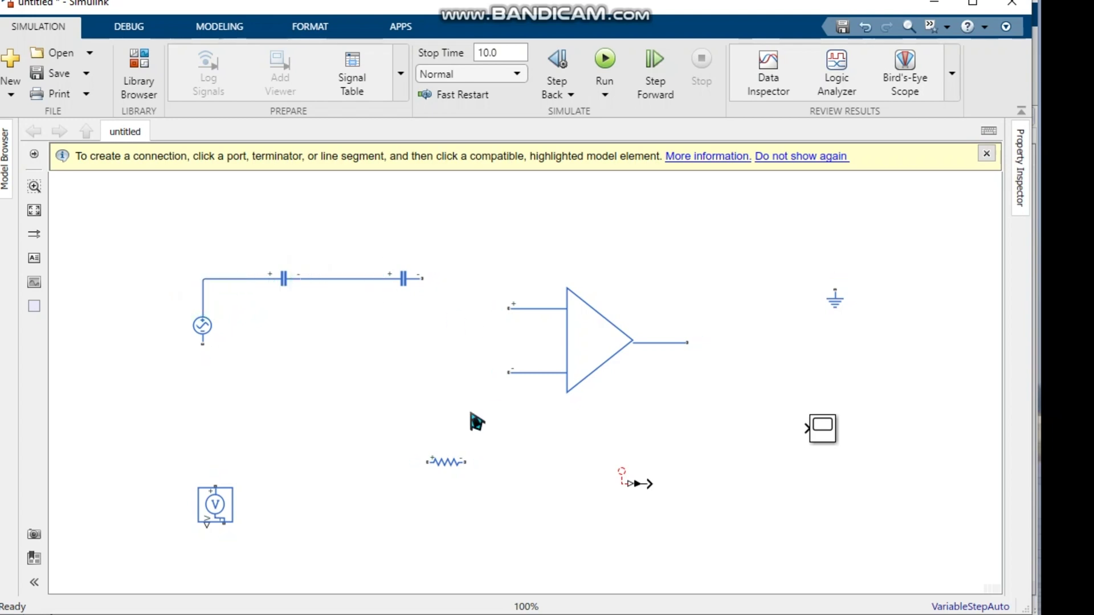
- Duplicate the resistor and place the copy above the op-amp
{"action": "left_click_drag", "start_coordinate": [415, 434], "coordinate": [475, 485]}
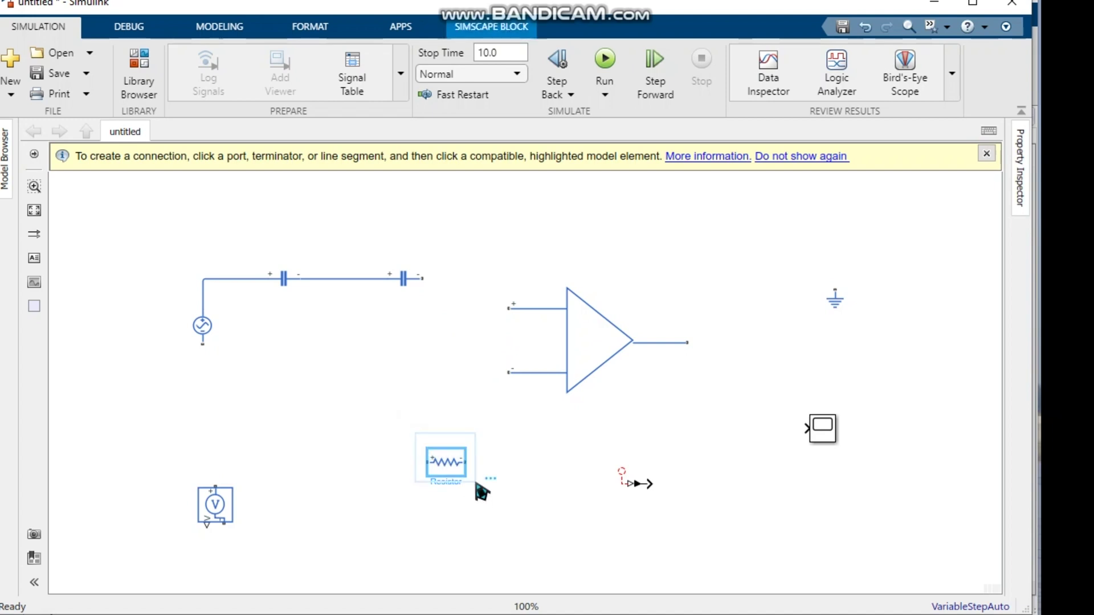
{"action": "key", "text": "ctrl+c"}
{"action": "left_click", "coordinate": [477, 232]}
{"action": "key", "text": "ctrl+v"}
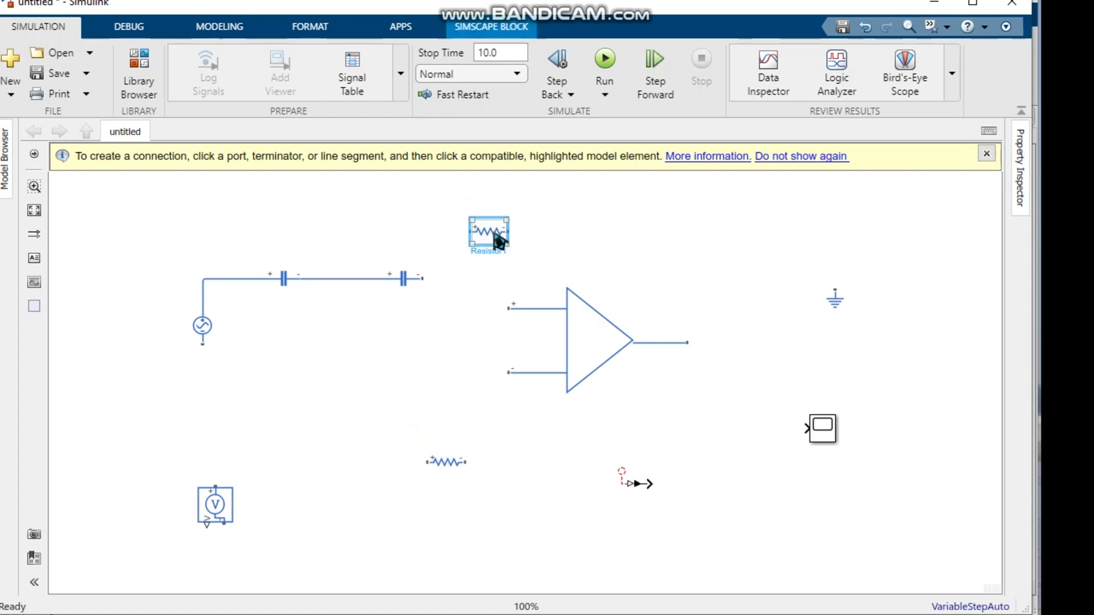
{"action": "left_click_drag", "start_coordinate": [499, 242], "coordinate": [525, 227]}
- Rotate the original resistor clockwise and place it below the second capacitor
{"action": "left_click_drag", "start_coordinate": [398, 442], "coordinate": [476, 482]}
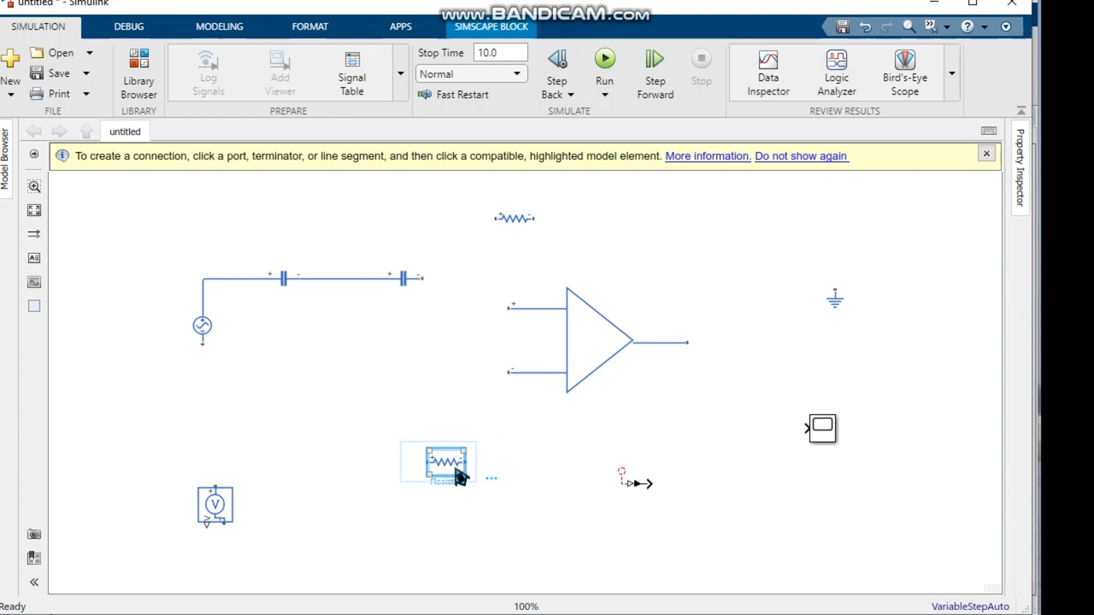
{"action": "right_click", "coordinate": [439, 470]}
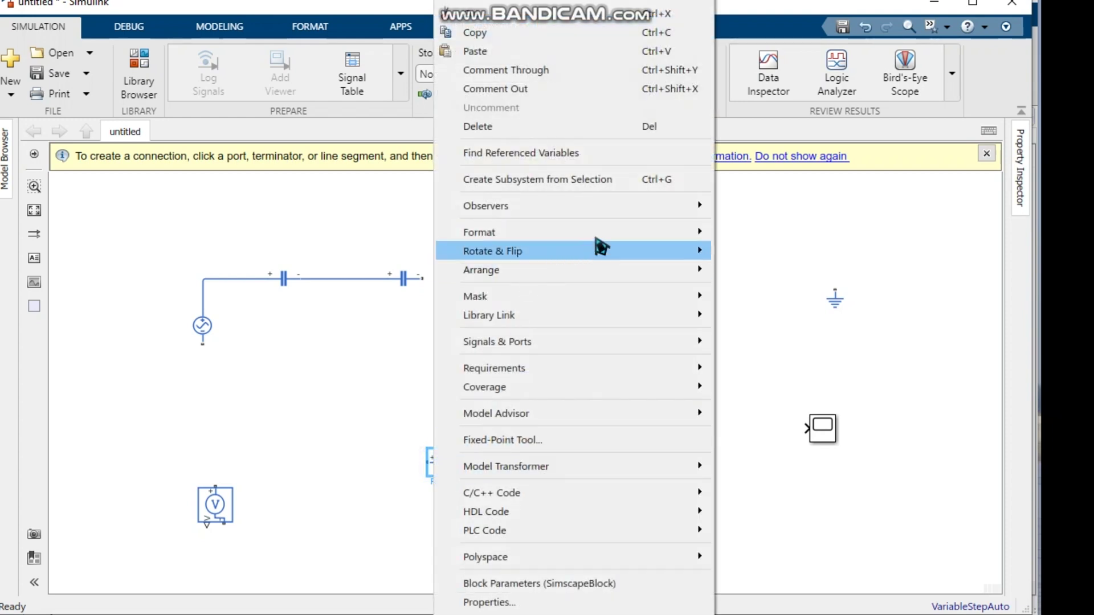
{"action": "mouse_move", "coordinate": [691, 258]}
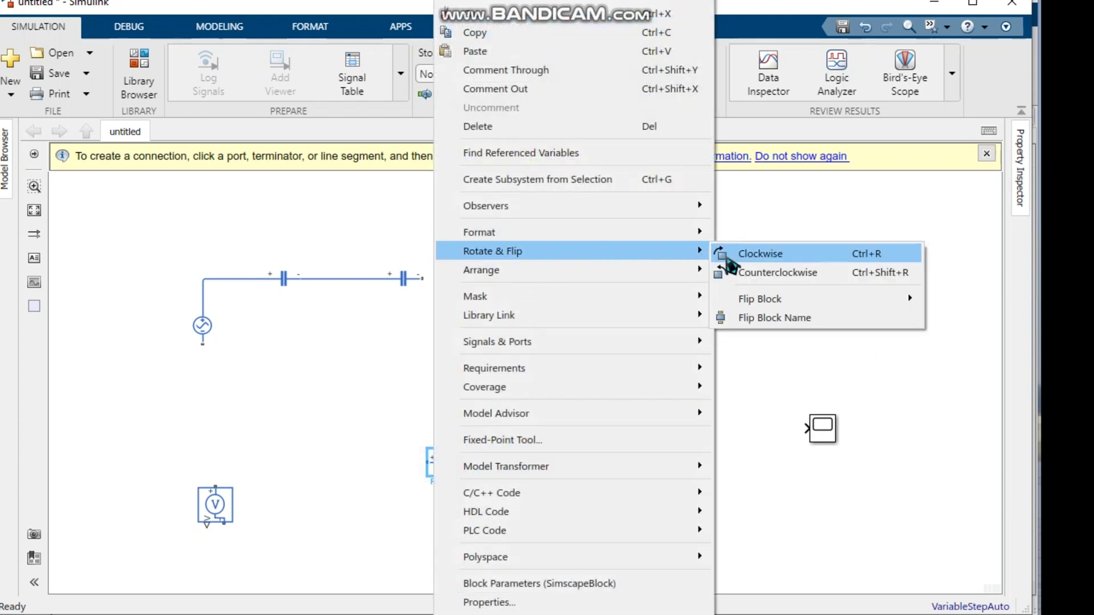
{"action": "left_click", "coordinate": [743, 259]}
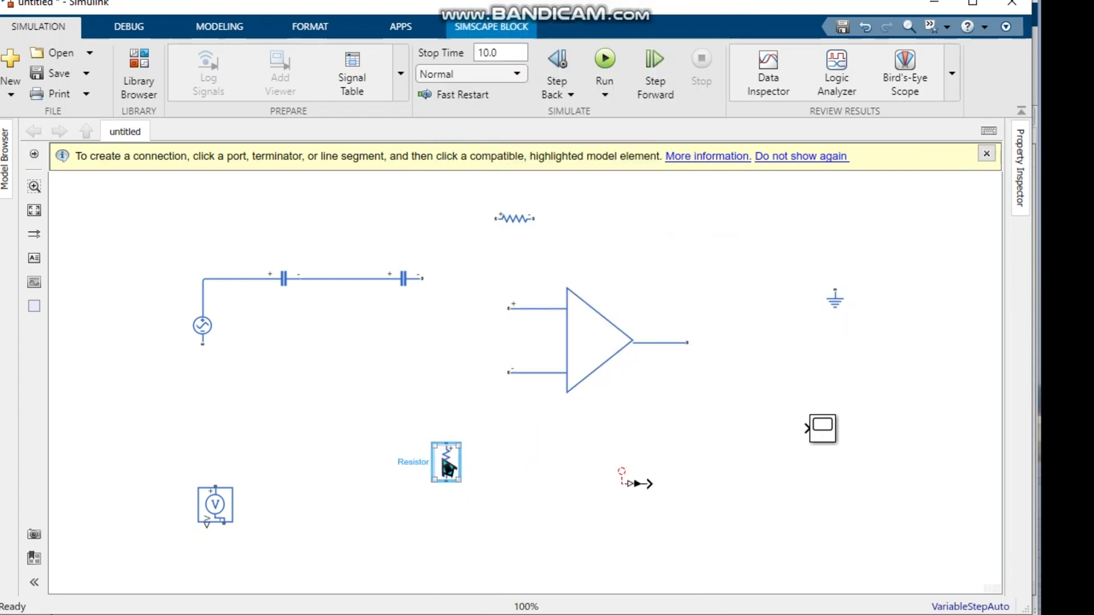
{"action": "left_click_drag", "start_coordinate": [444, 459], "coordinate": [440, 375]}
- Align the op-amp with the capacitor row and connect the second capacitor to its positive input
{"action": "left_click_drag", "start_coordinate": [588, 338], "coordinate": [633, 308]}
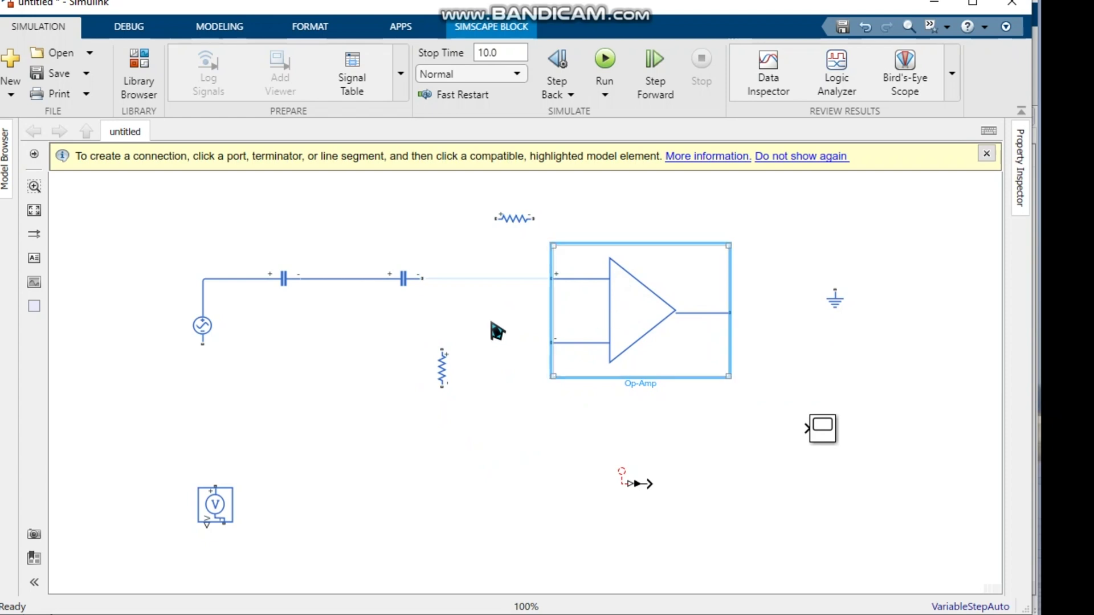
{"action": "left_click", "coordinate": [426, 279]}
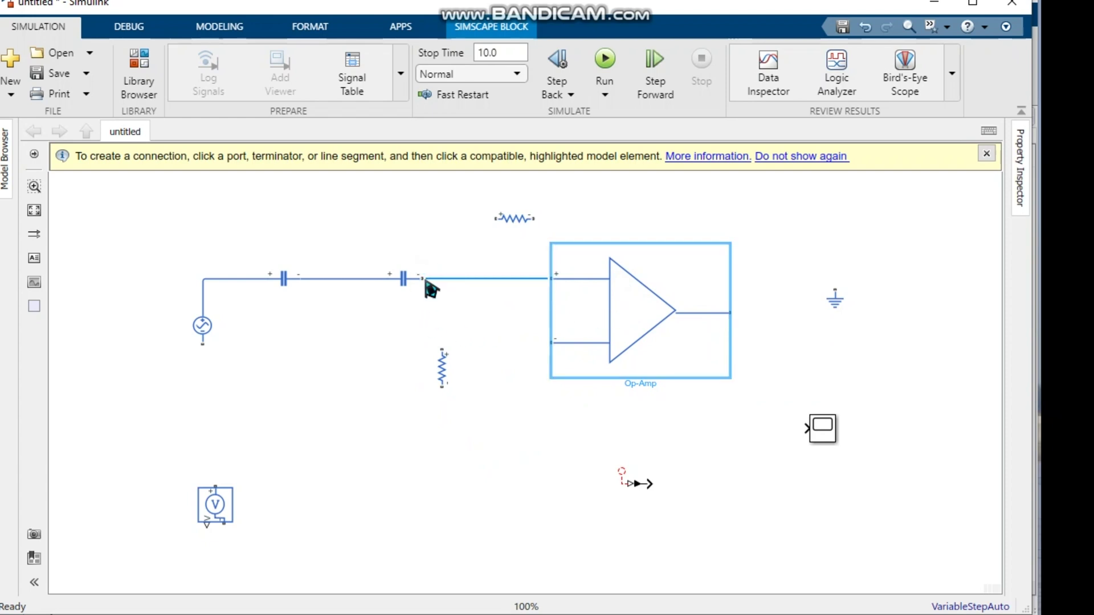
{"action": "left_click", "coordinate": [566, 455]}
- Wire the vertical resistor between the op-amp's positive input line and the AC source's negative terminal
{"action": "left_click", "coordinate": [443, 376]}
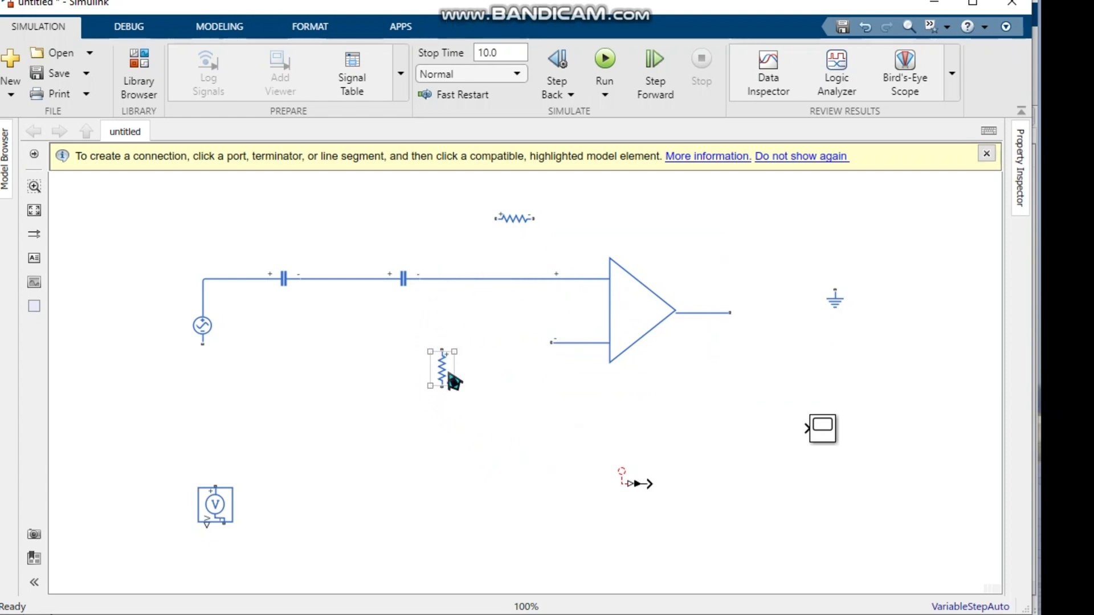
{"action": "left_click_drag", "start_coordinate": [454, 381], "coordinate": [484, 370]}
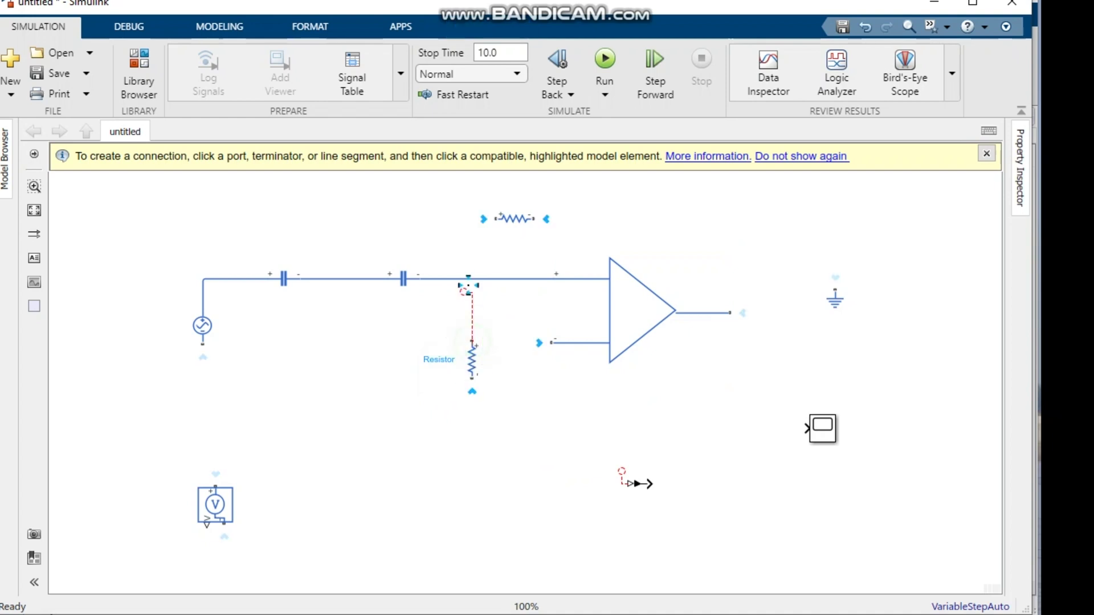
{"action": "left_click", "coordinate": [210, 344]}
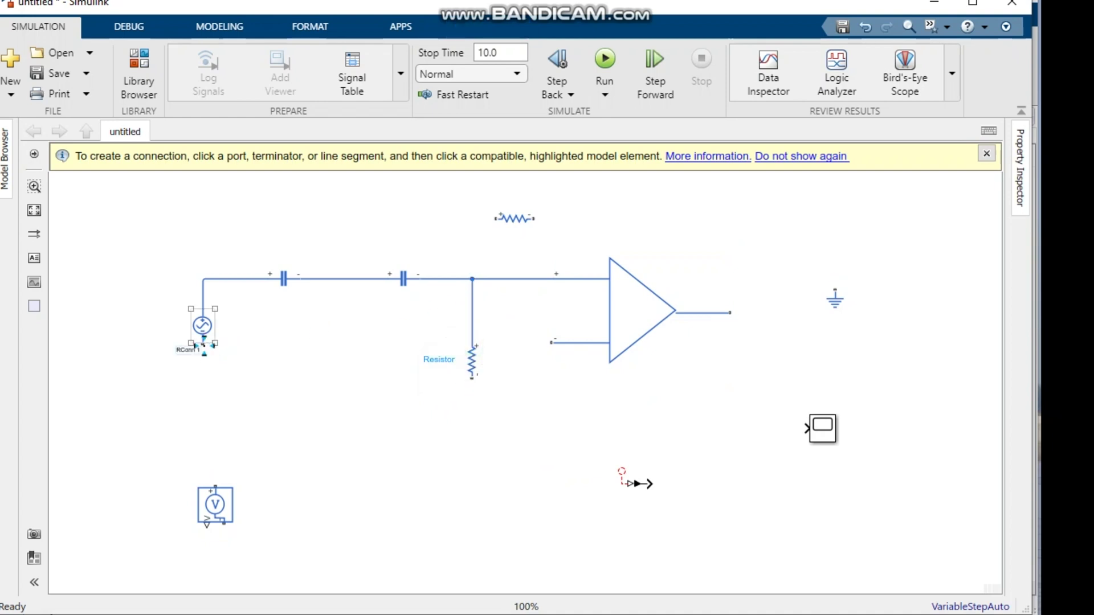
{"action": "left_click_drag", "start_coordinate": [204, 345], "coordinate": [472, 469]}
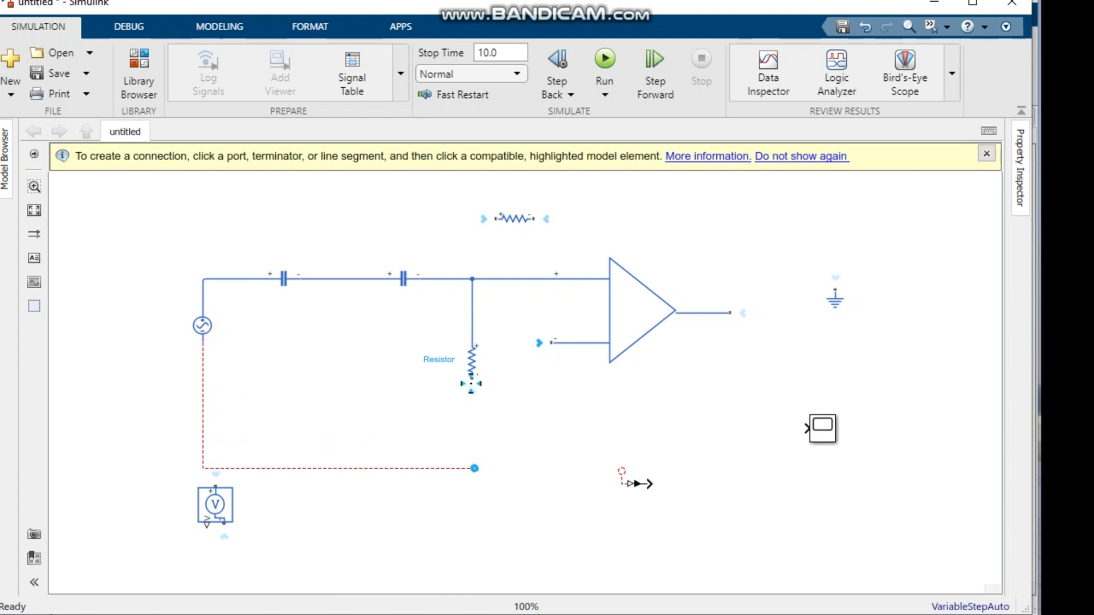
{"action": "left_click_drag", "start_coordinate": [473, 381], "coordinate": [477, 463]}
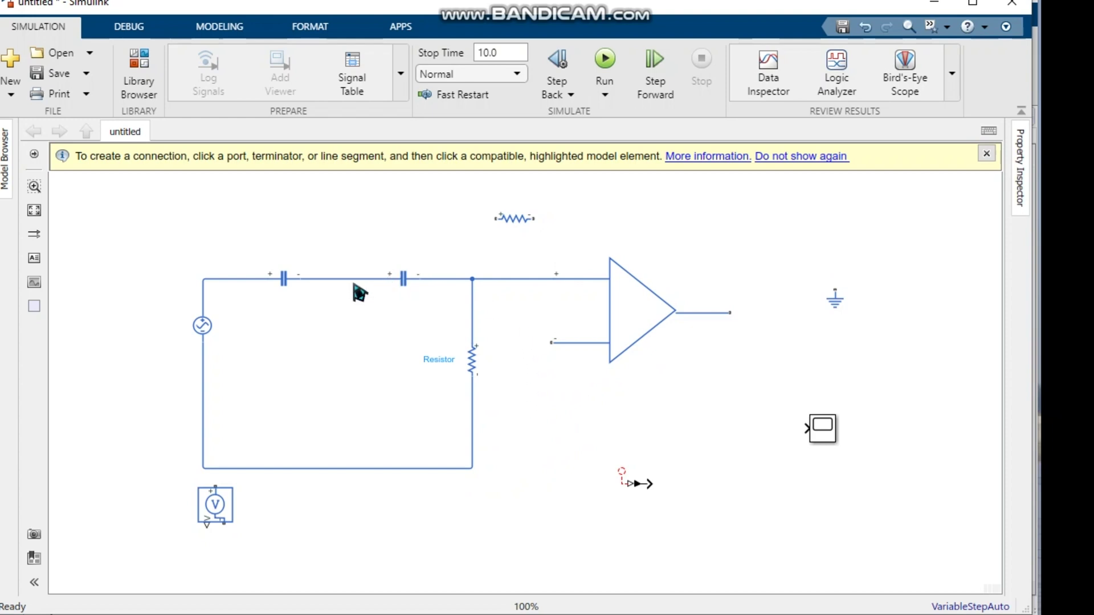
- Connect the upper resistor from the node between the two capacitors to the op-amp output
{"action": "left_click_drag", "start_coordinate": [494, 222], "coordinate": [328, 280]}
{"action": "left_click", "coordinate": [520, 229]}
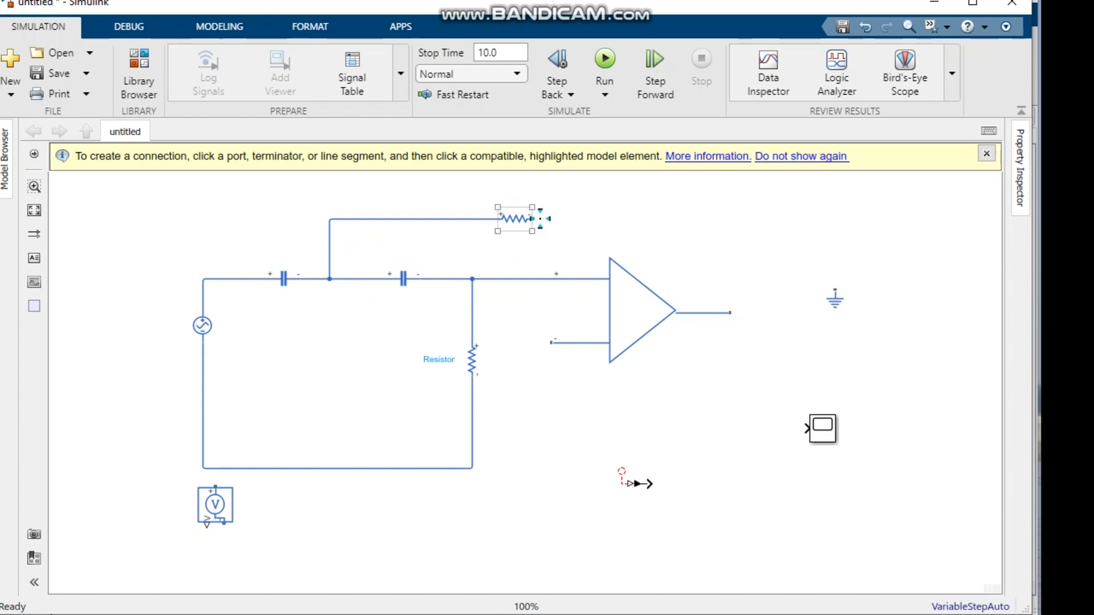
{"action": "mouse_move", "coordinate": [540, 219]}
{"action": "left_mouse_down"}
{"action": "mouse_move", "coordinate": [686, 235]}
{"action": "mouse_move", "coordinate": [808, 320]}
{"action": "mouse_move", "coordinate": [737, 313]}
{"action": "left_mouse_up"}
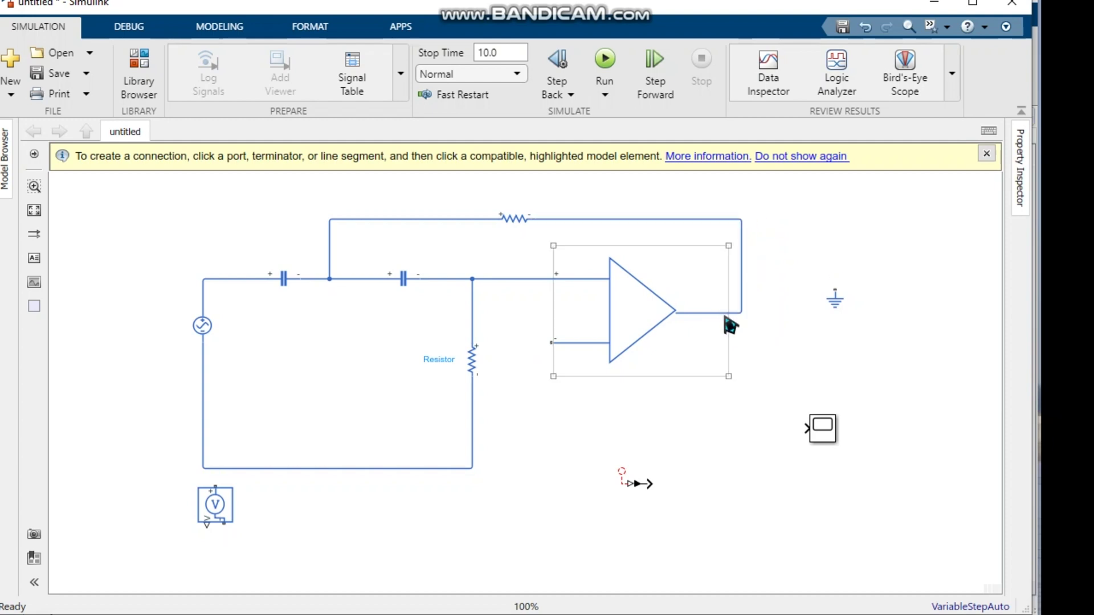
{"action": "left_click", "coordinate": [694, 359]}
{"action": "left_click", "coordinate": [740, 311]}
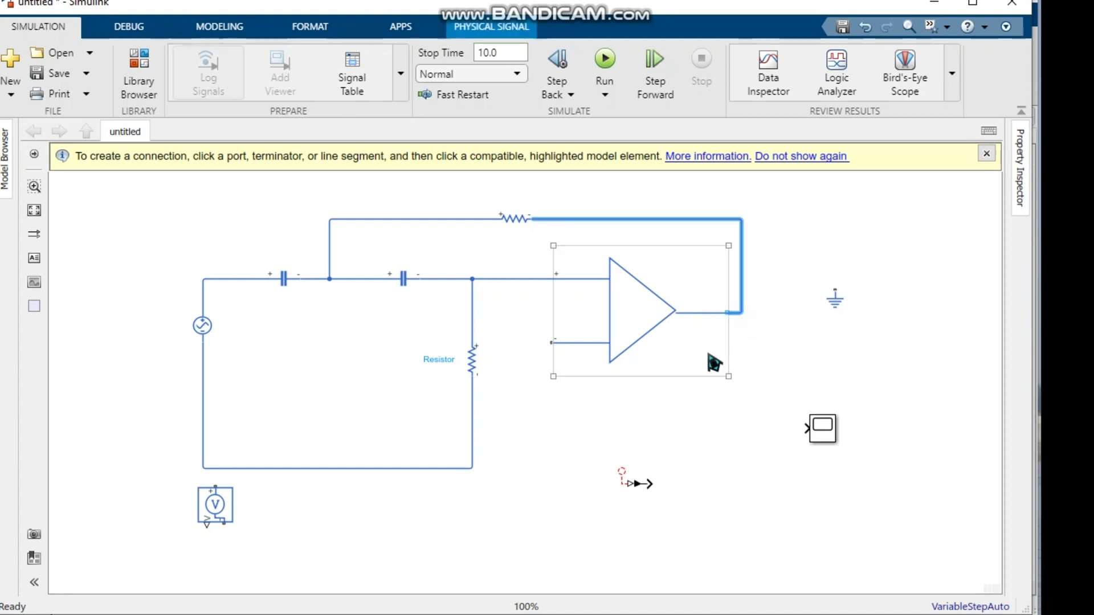
{"action": "left_click", "coordinate": [481, 478]}
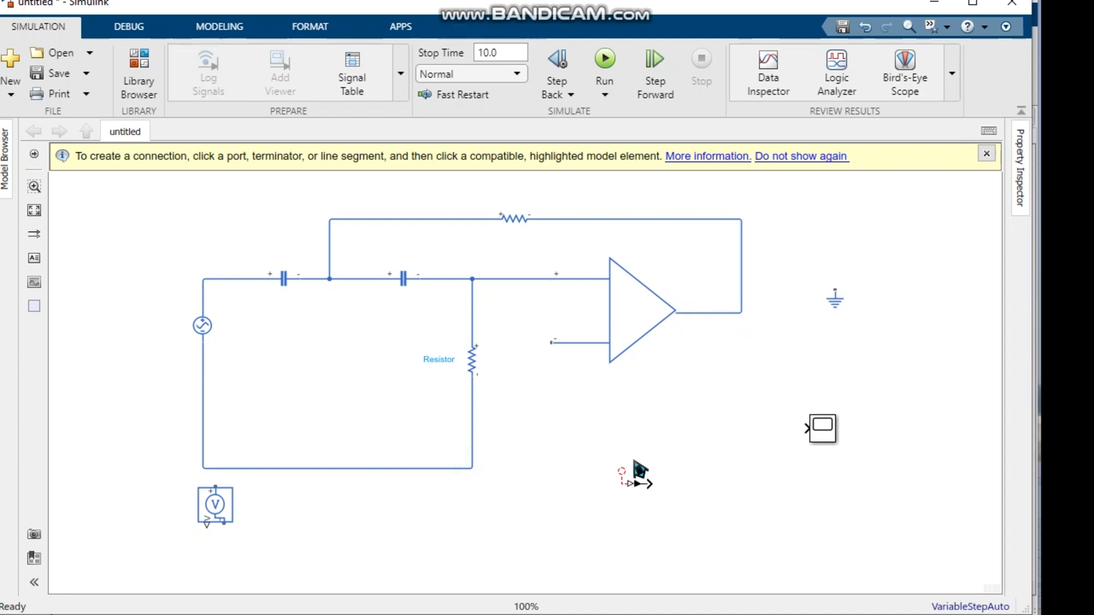
- Extend the unconnected line beside the PS-Simulink Converter downward
{"action": "mouse_move", "coordinate": [621, 472]}
{"action": "left_mouse_down"}
{"action": "mouse_move", "coordinate": [725, 524]}
{"action": "mouse_move", "coordinate": [622, 530]}
{"action": "left_mouse_up"}
{"action": "right_click", "coordinate": [623, 530]}
{"action": "left_click", "coordinate": [527, 470]}
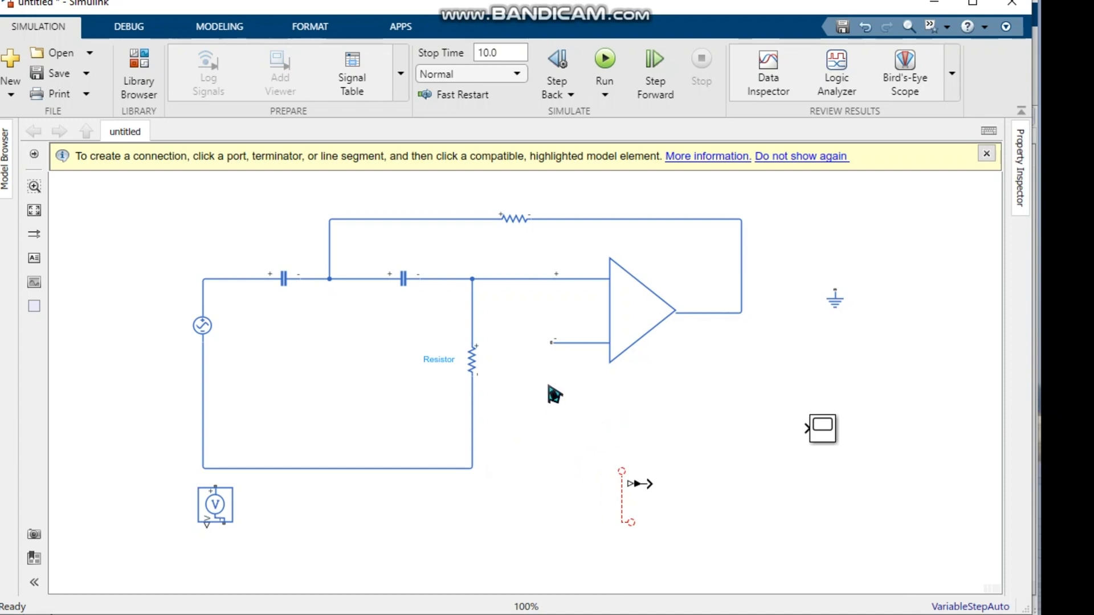
- Connect the op-amp's negative input to its output with a feedback line running below the block
{"action": "left_click_drag", "start_coordinate": [551, 345], "coordinate": [737, 310]}
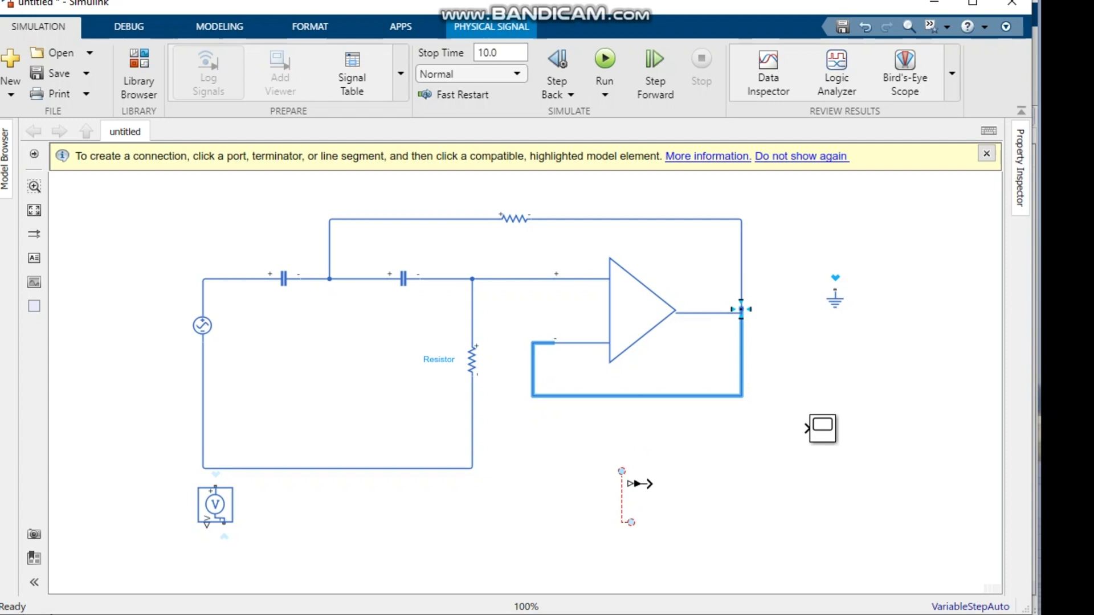
{"action": "left_click", "coordinate": [765, 438]}
{"action": "left_click", "coordinate": [831, 429]}
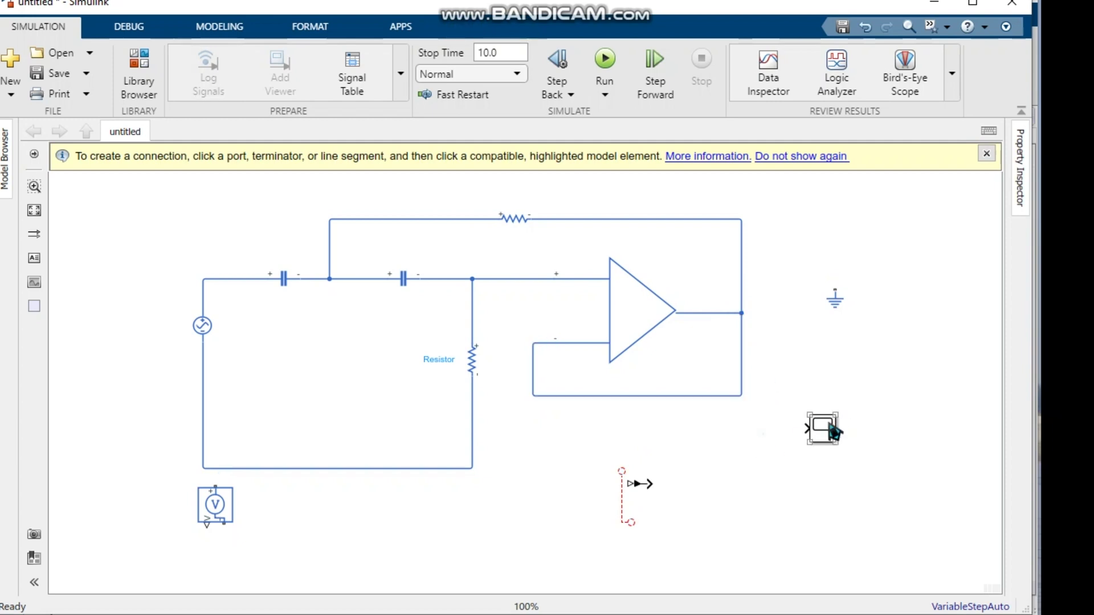
- Shift the Voltage Sensor away from the bottom line's corner and place a copy of it beside the op-amp's output
{"action": "left_click_drag", "start_coordinate": [218, 513], "coordinate": [292, 523]}
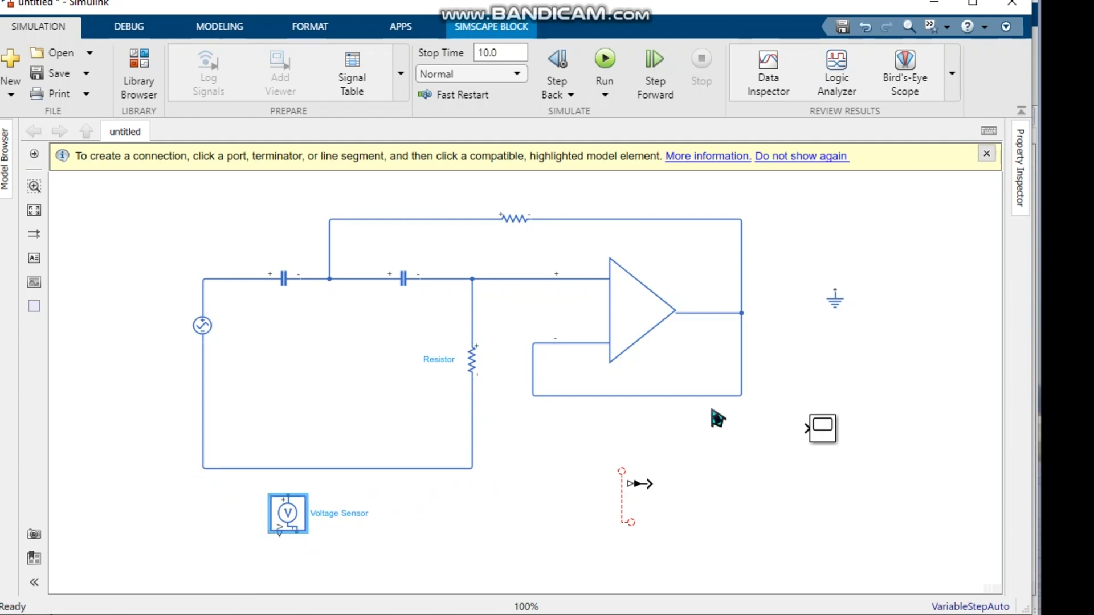
{"action": "left_click", "coordinate": [795, 336]}
{"action": "key", "text": "ctrl+v"}
{"action": "left_click_drag", "start_coordinate": [798, 356], "coordinate": [815, 365]}
{"action": "left_click", "coordinate": [757, 317]}
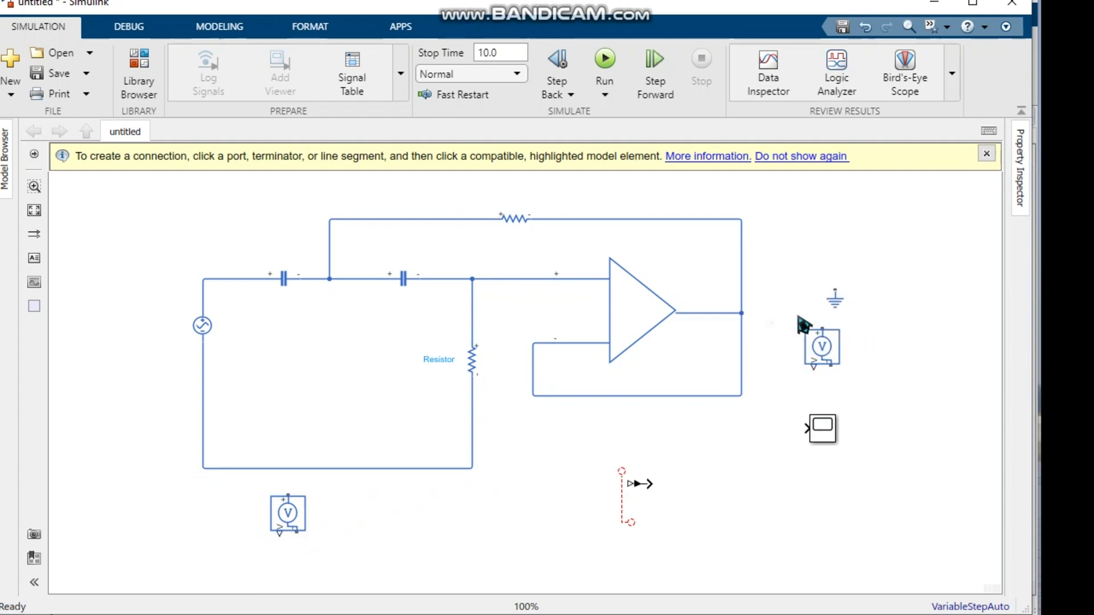
- Wire the copied Voltage Sensor between the op-amp's output and the bottom line, moving the Scope and PS-Simulink Converter out of the way
{"action": "left_click_drag", "start_coordinate": [821, 324], "coordinate": [732, 314]}
{"action": "left_click_drag", "start_coordinate": [815, 419], "coordinate": [925, 403]}
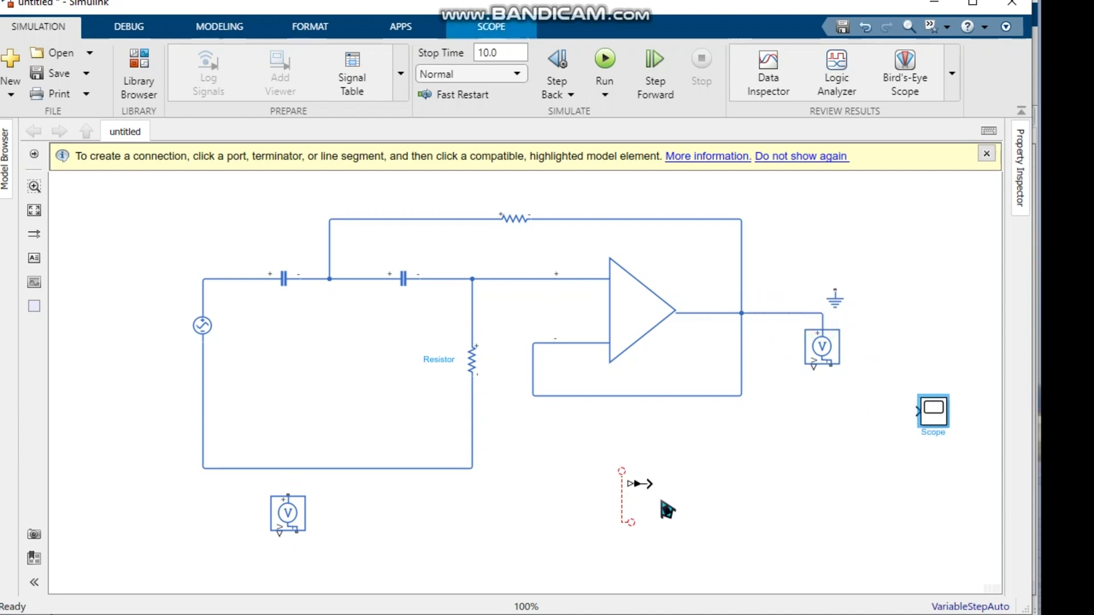
{"action": "left_click", "coordinate": [707, 512]}
{"action": "left_click_drag", "start_coordinate": [589, 444], "coordinate": [858, 527]}
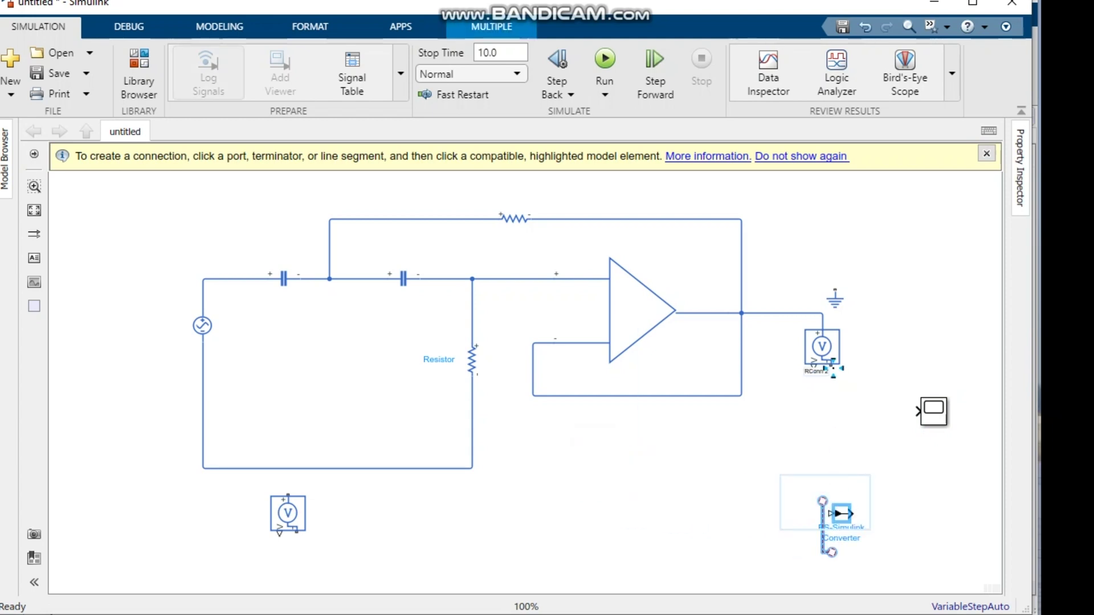
{"action": "left_click_drag", "start_coordinate": [832, 366], "coordinate": [470, 467]}
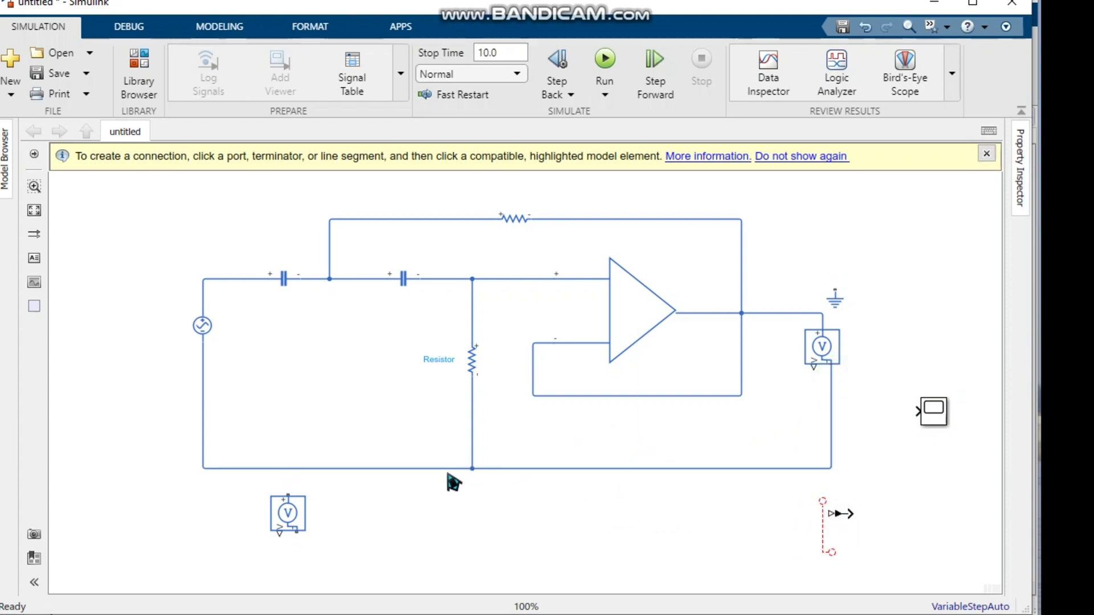
- Move the Electrical Reference below the circuit's bottom line and connect it to that line
{"action": "left_click", "coordinate": [303, 500]}
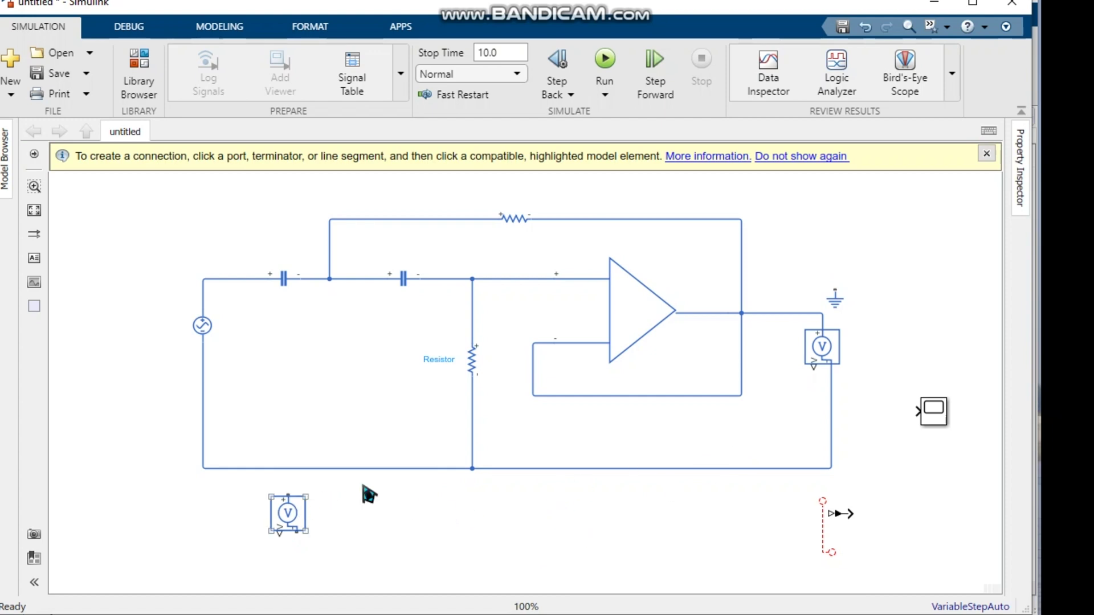
{"action": "left_click_drag", "start_coordinate": [835, 297], "coordinate": [349, 561]}
{"action": "left_click", "coordinate": [489, 505]}
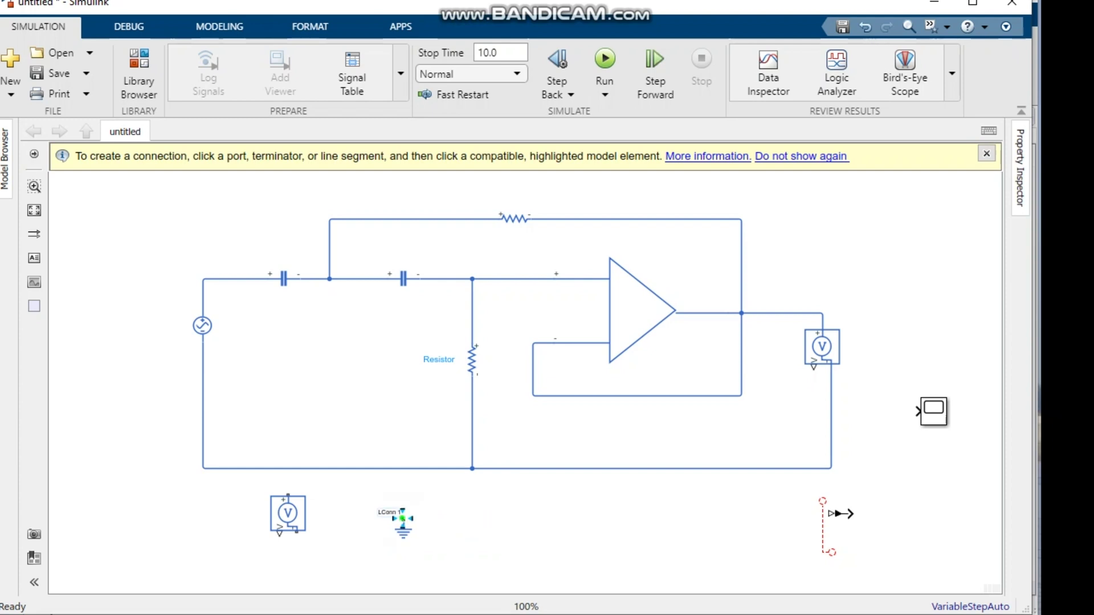
{"action": "left_click_drag", "start_coordinate": [402, 519], "coordinate": [416, 464]}
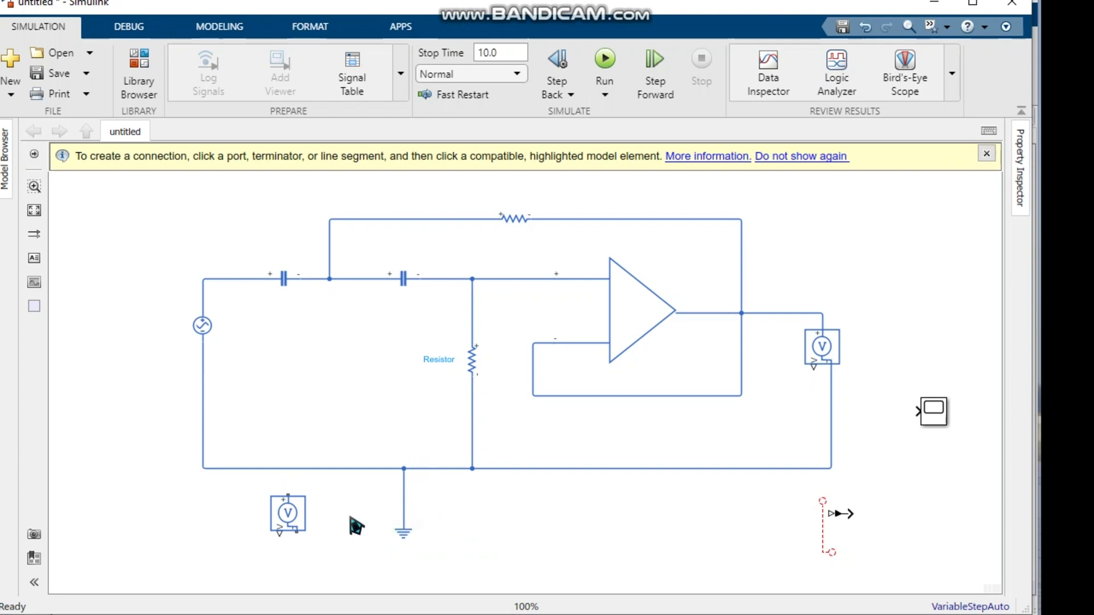
- Move the original Voltage Sensor beside the AC source and wire its terminals across the source
{"action": "mouse_move", "coordinate": [288, 517]}
{"action": "left_mouse_down"}
{"action": "mouse_move", "coordinate": [122, 454]}
{"action": "mouse_move", "coordinate": [106, 389]}
{"action": "mouse_move", "coordinate": [183, 293]}
{"action": "mouse_move", "coordinate": [203, 297]}
{"action": "left_mouse_up"}
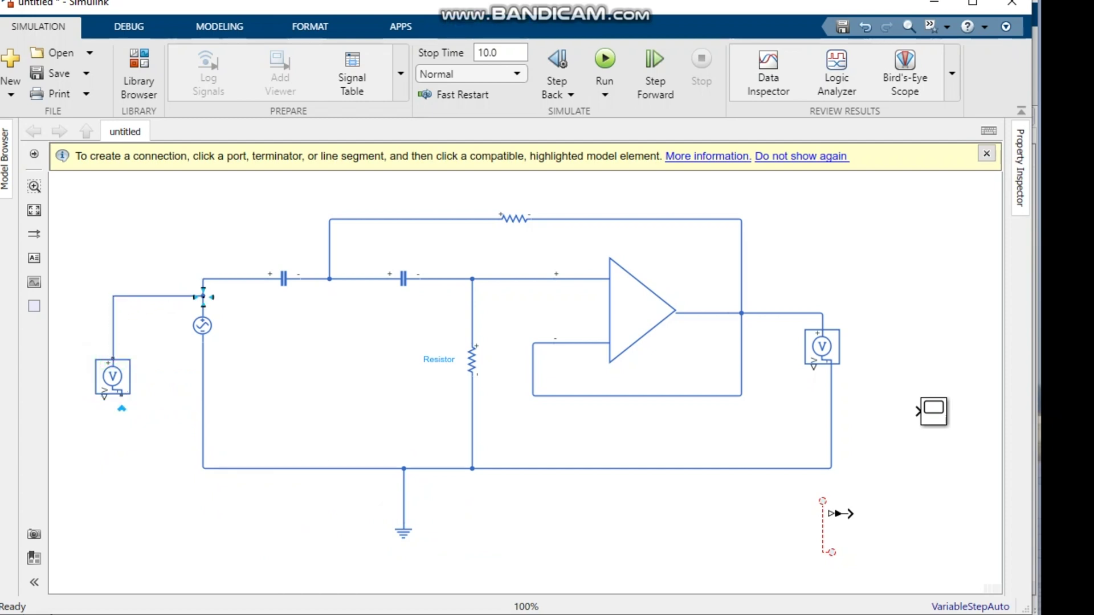
{"action": "left_click_drag", "start_coordinate": [122, 394], "coordinate": [204, 429]}
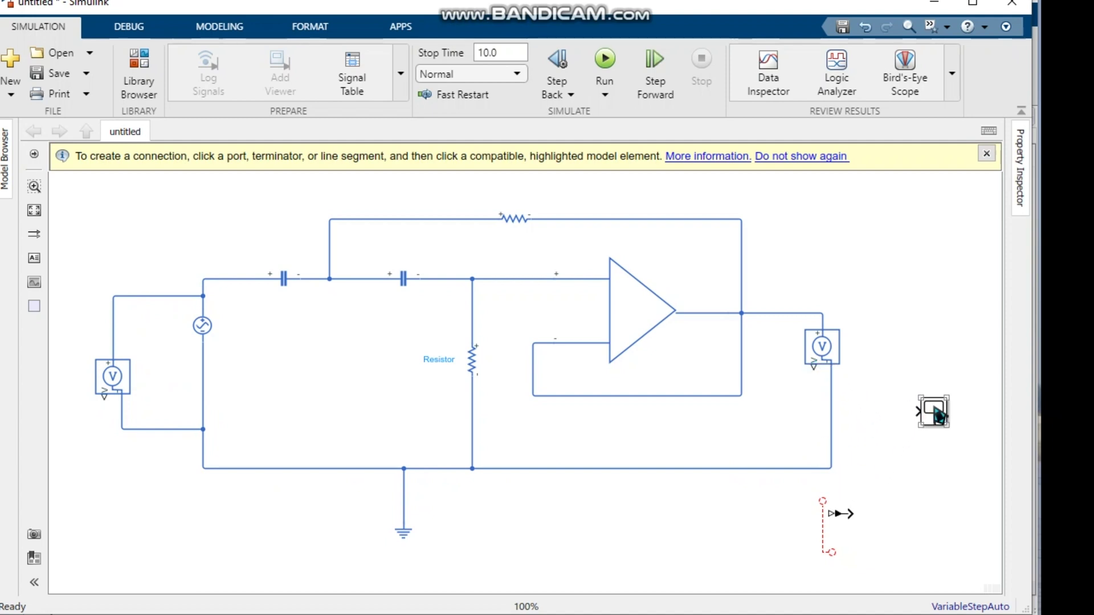
{"action": "left_click", "coordinate": [663, 347]}
- Delete the unconnected line beside the PS-Simulink Converter
{"action": "scroll", "coordinate": [664, 348], "scroll_direction": "up", "scroll_amount": 1}
{"action": "scroll", "coordinate": [662, 350], "scroll_direction": "down", "scroll_amount": 2}
{"action": "scroll", "coordinate": [693, 369], "scroll_direction": "up", "scroll_amount": 1}
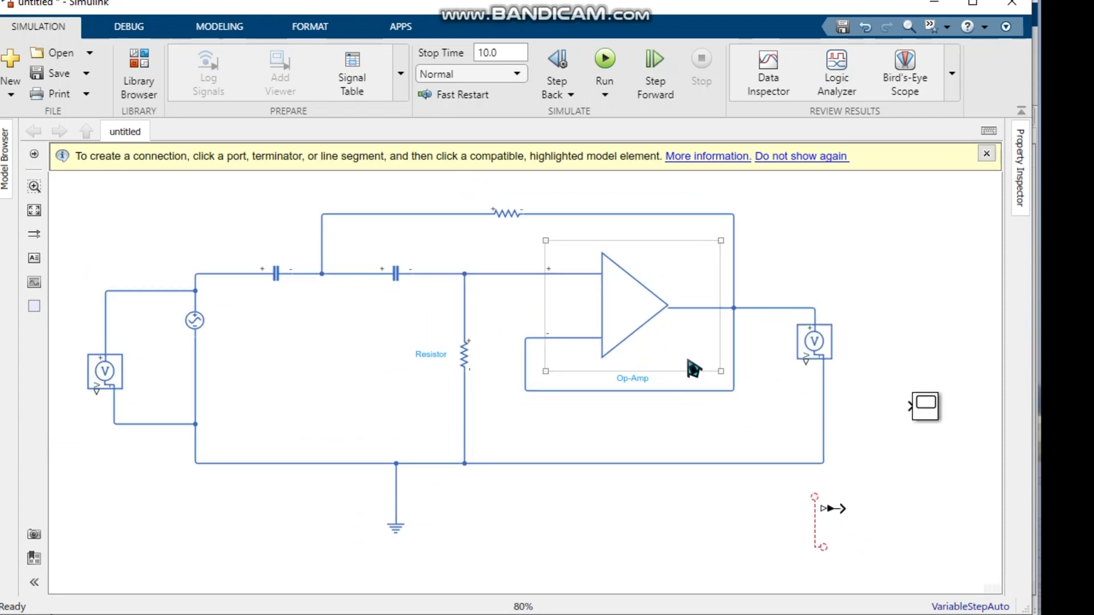
{"action": "left_click", "coordinate": [798, 419]}
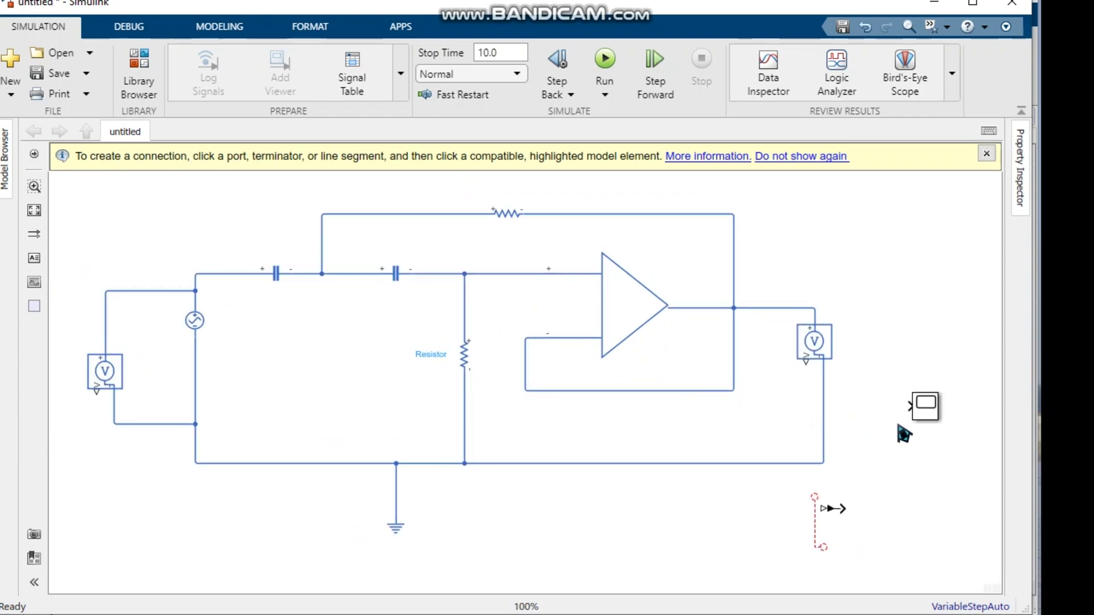
{"action": "left_click_drag", "start_coordinate": [773, 489], "coordinate": [771, 511]}
{"action": "left_click", "coordinate": [823, 540]}
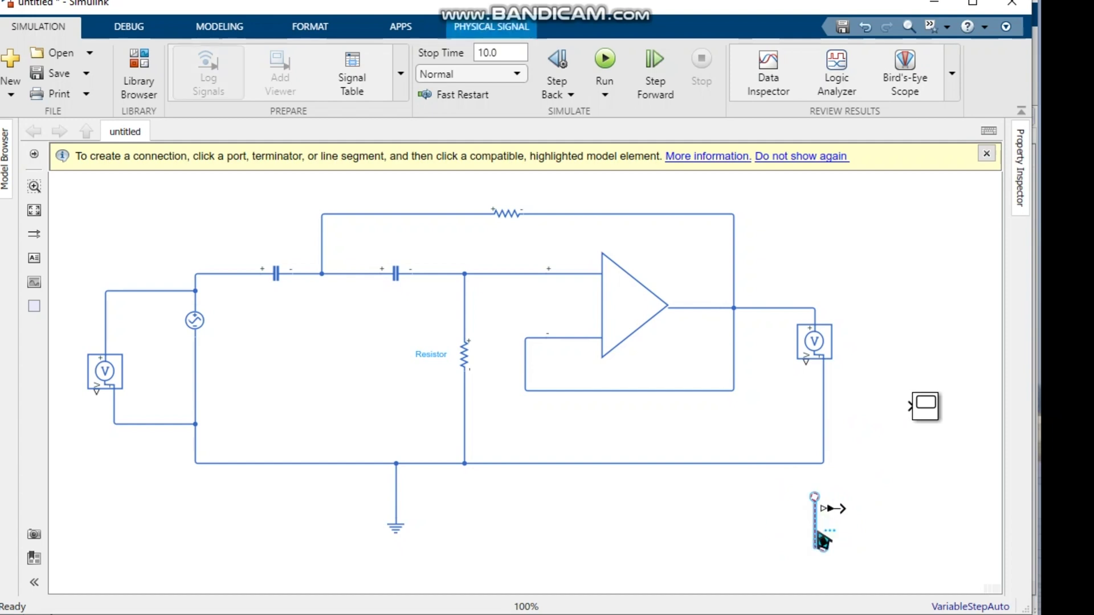
{"action": "key", "text": "Delete"}
- Add a copy of the PS-Simulink Converter below the AC source, connect the source-side sensor's output to it and extend its output toward the Scope
{"action": "left_click_drag", "start_coordinate": [801, 488], "coordinate": [851, 527]}
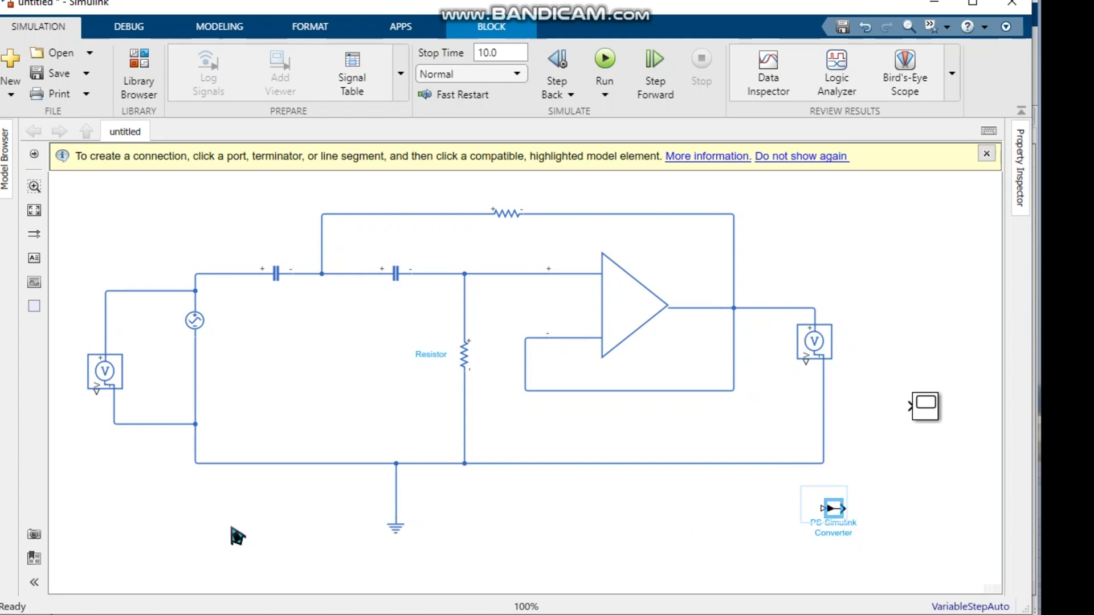
{"action": "scroll", "coordinate": [447, 515], "scroll_direction": "down", "scroll_amount": 1}
{"action": "left_click", "coordinate": [290, 539]}
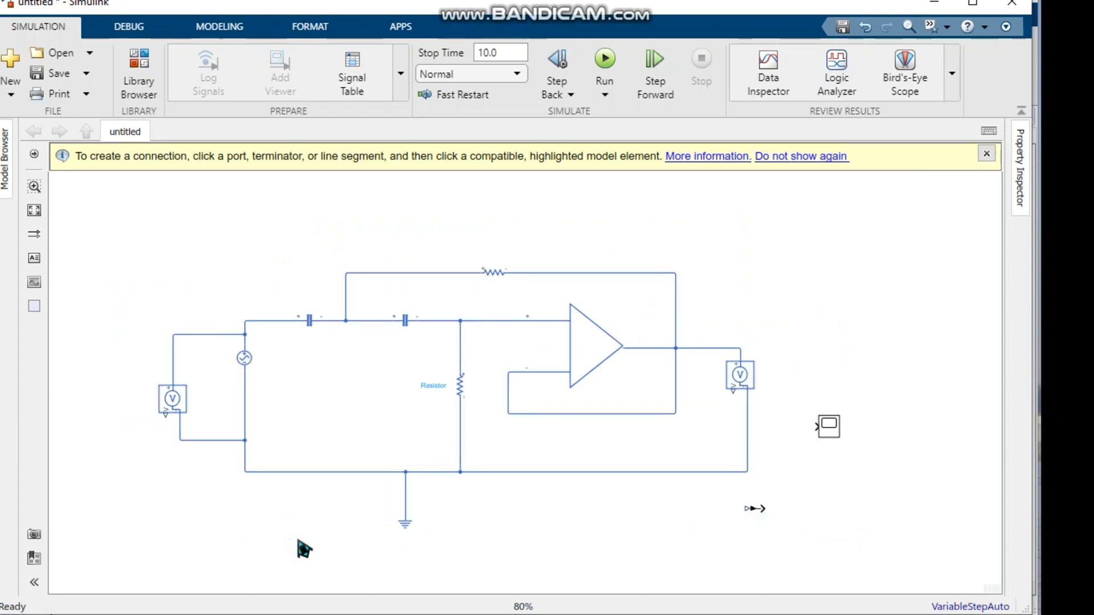
{"action": "key", "text": "ctrl+v"}
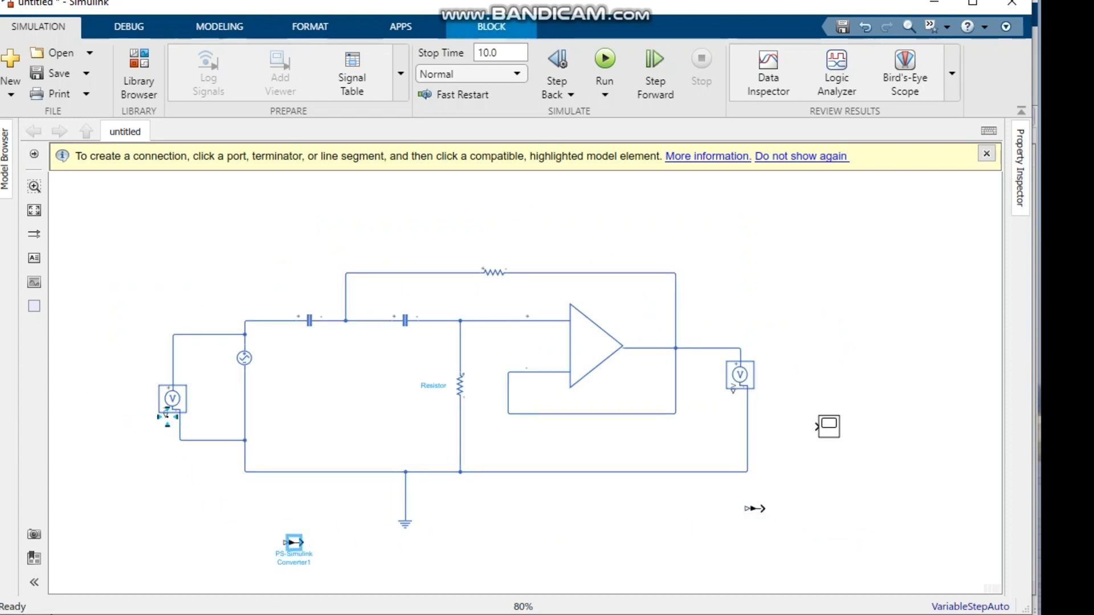
{"action": "left_click_drag", "start_coordinate": [167, 419], "coordinate": [822, 534]}
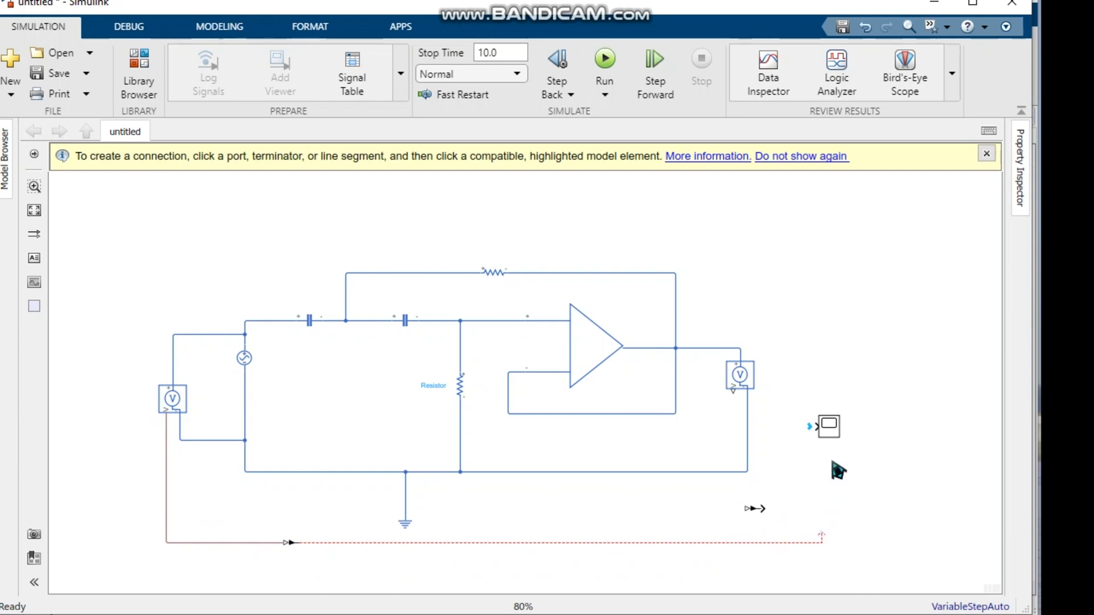
- Set the Scope's number of input ports to 2 in its configuration properties and close the Scope window
{"action": "left_click", "coordinate": [834, 433]}
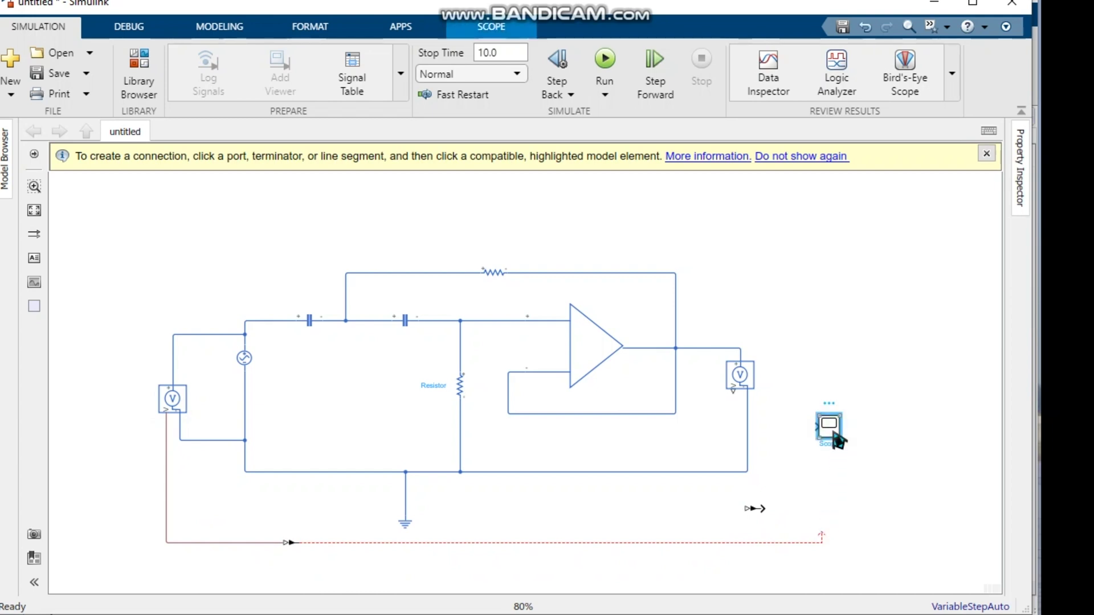
{"action": "double_click", "coordinate": [834, 432]}
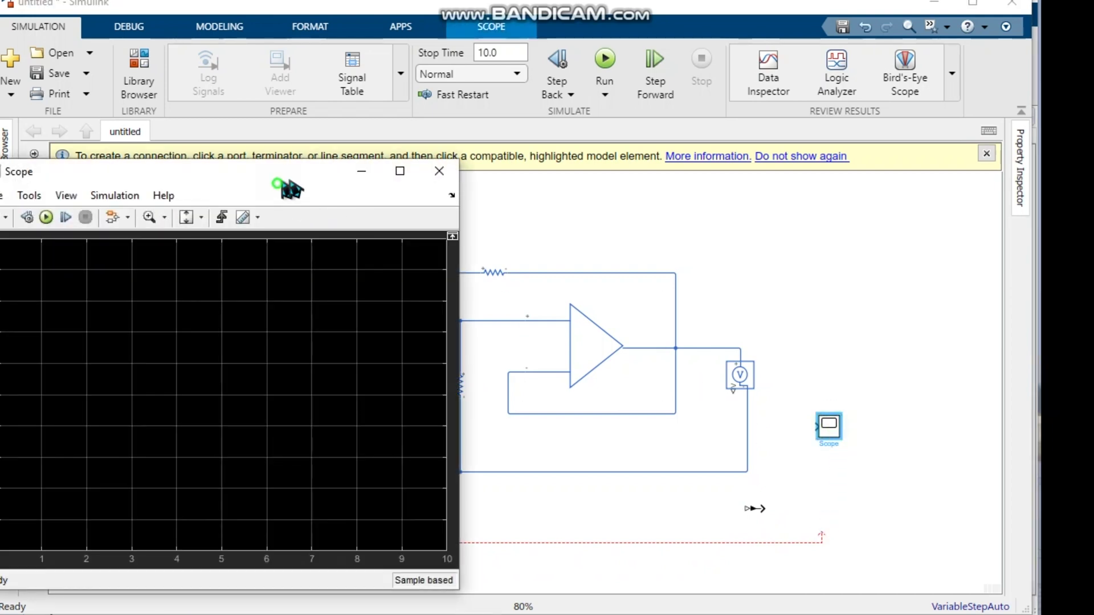
{"action": "left_click_drag", "start_coordinate": [287, 173], "coordinate": [570, 127]}
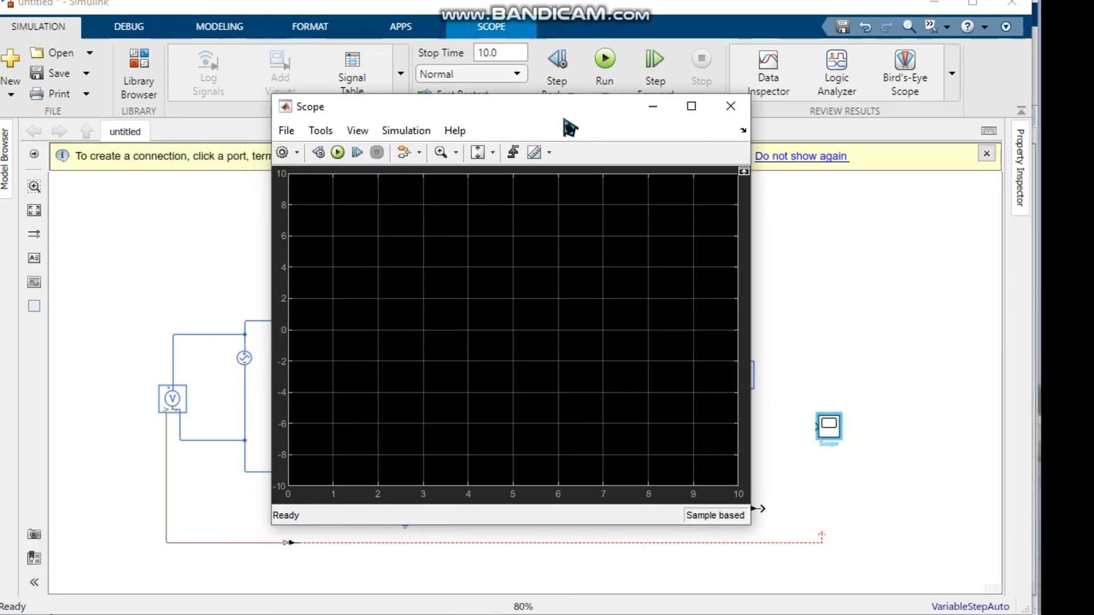
{"action": "left_click", "coordinate": [283, 155]}
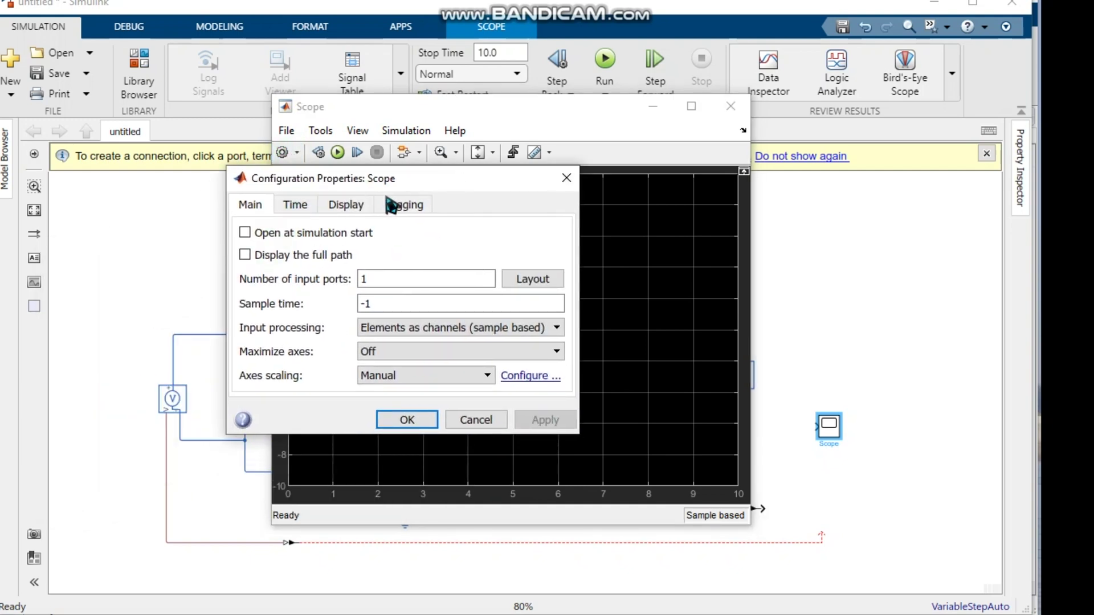
{"action": "left_click_drag", "start_coordinate": [360, 280], "coordinate": [389, 284]}
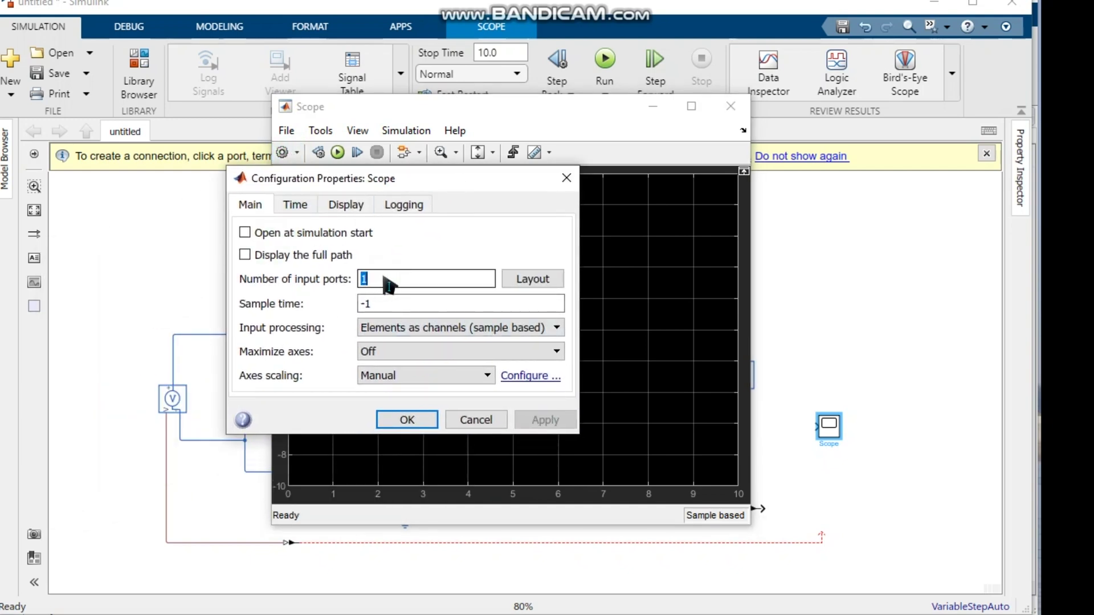
{"action": "type", "text": "2"}
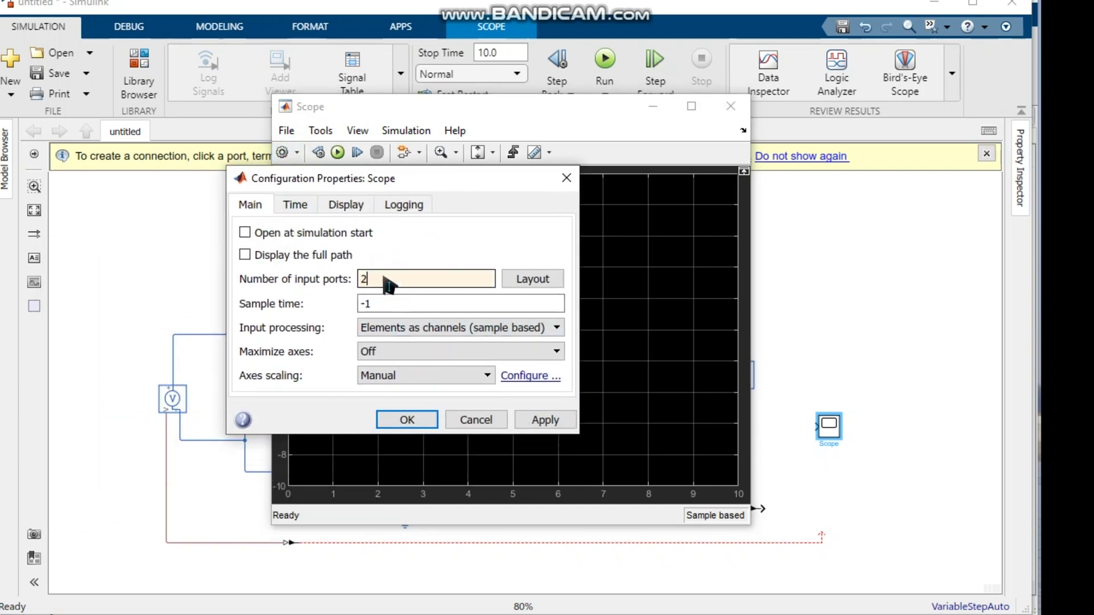
{"action": "left_click", "coordinate": [421, 425]}
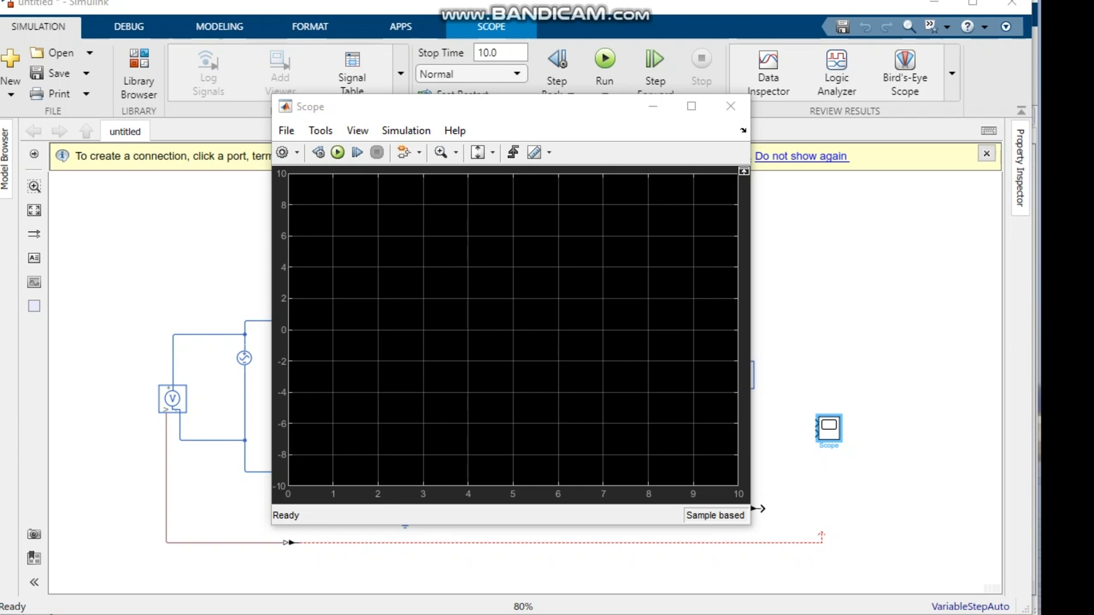
{"action": "left_click", "coordinate": [539, 361]}
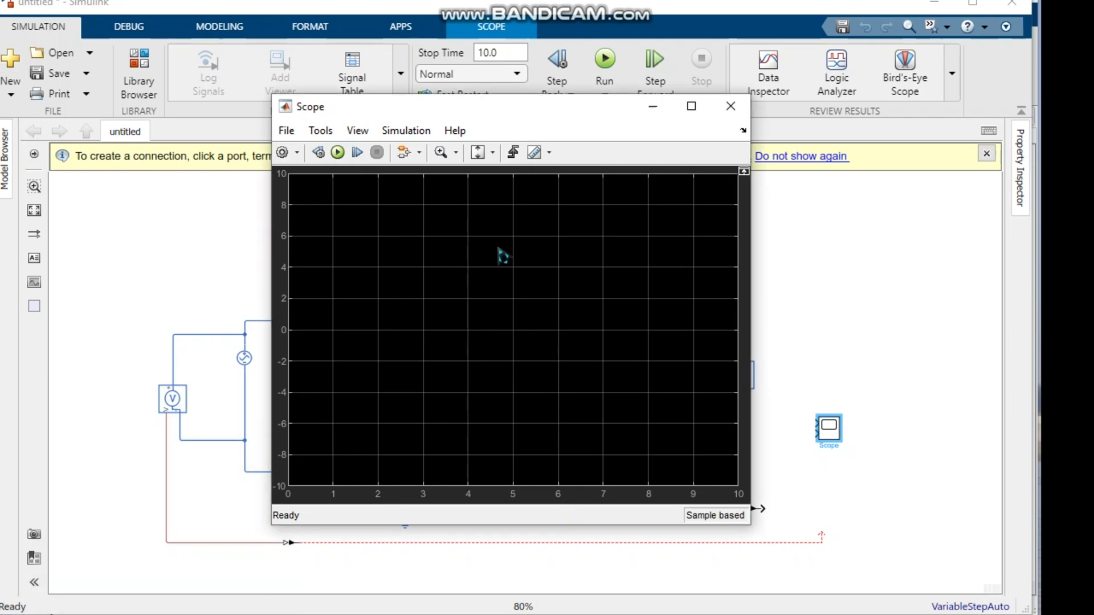
{"action": "left_click", "coordinate": [730, 106]}
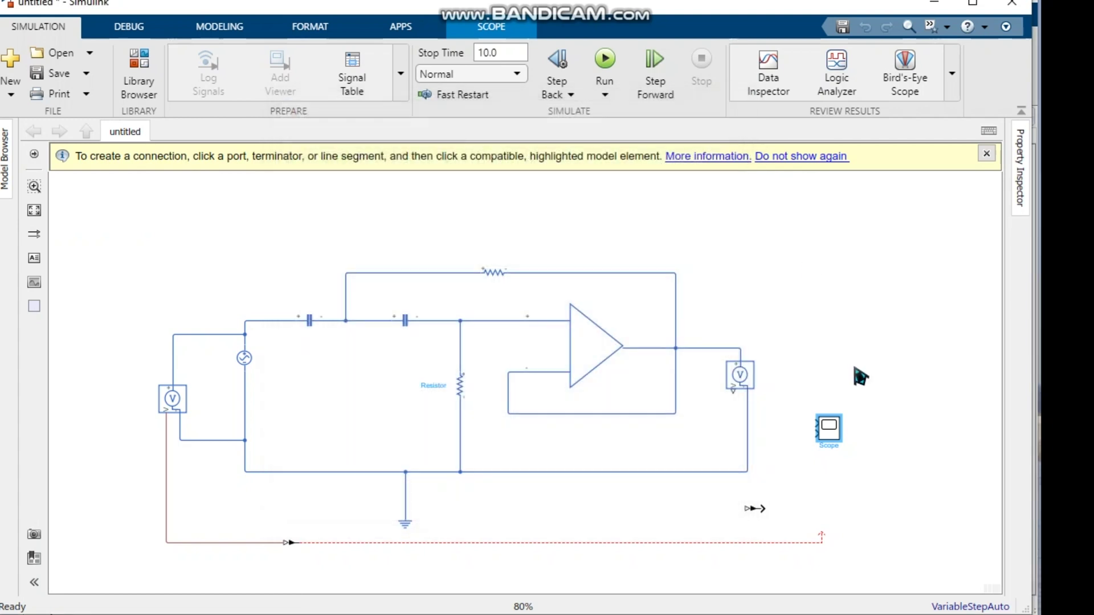
- Enlarge the Scope block and wire the source-side converter to its lower input and the output-side sensor, through its converter, to its upper input
{"action": "left_click", "coordinate": [831, 428]}
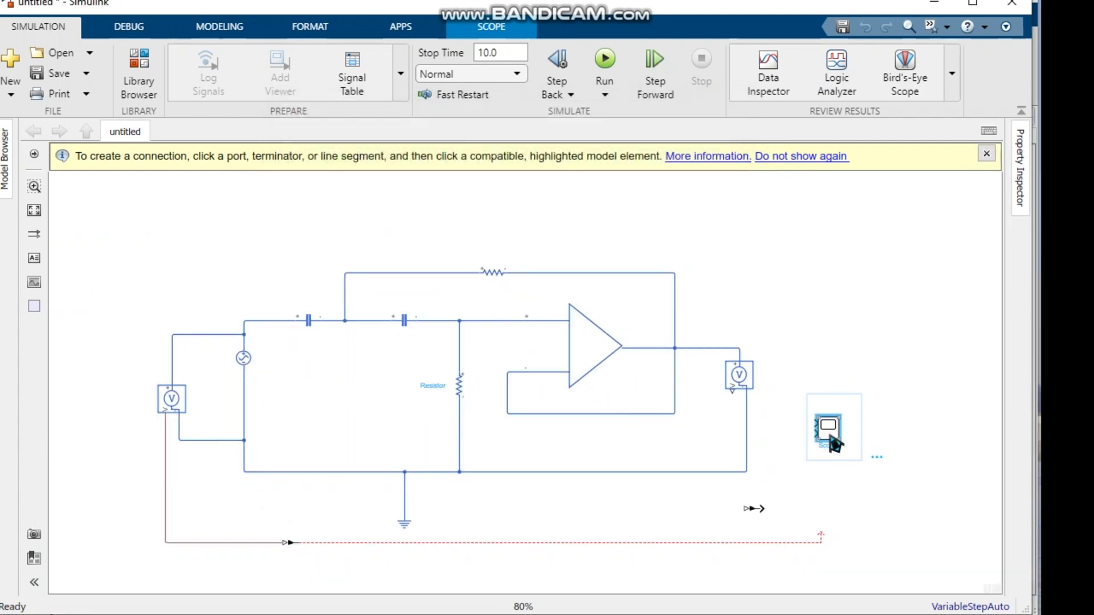
{"action": "left_click_drag", "start_coordinate": [835, 435], "coordinate": [920, 518]}
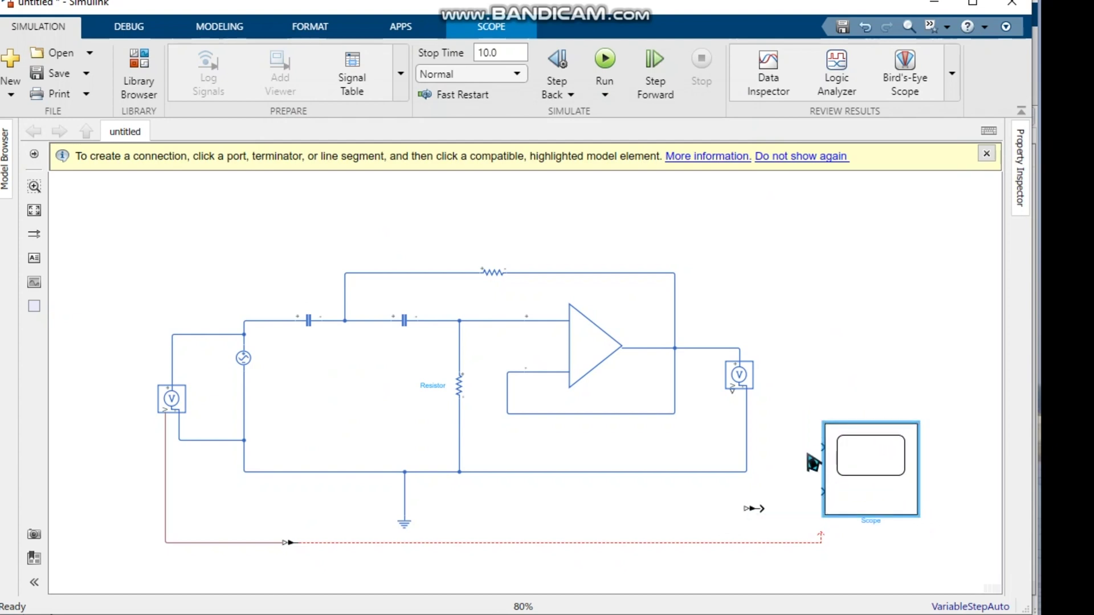
{"action": "left_click_drag", "start_coordinate": [825, 544], "coordinate": [820, 491]}
{"action": "left_click", "coordinate": [812, 540]}
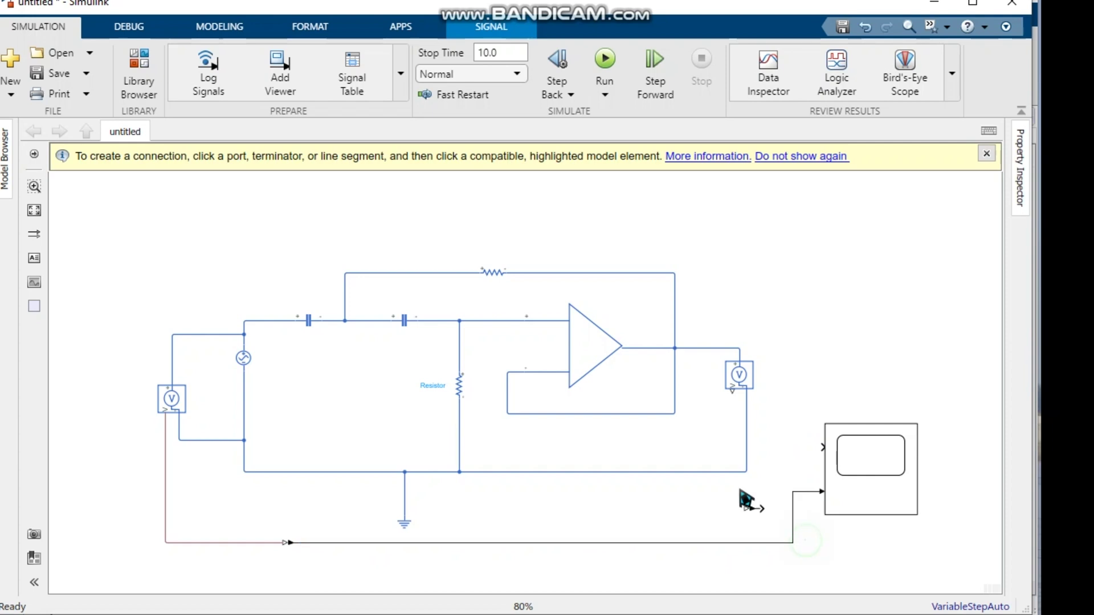
{"action": "left_click_drag", "start_coordinate": [732, 391], "coordinate": [913, 462]}
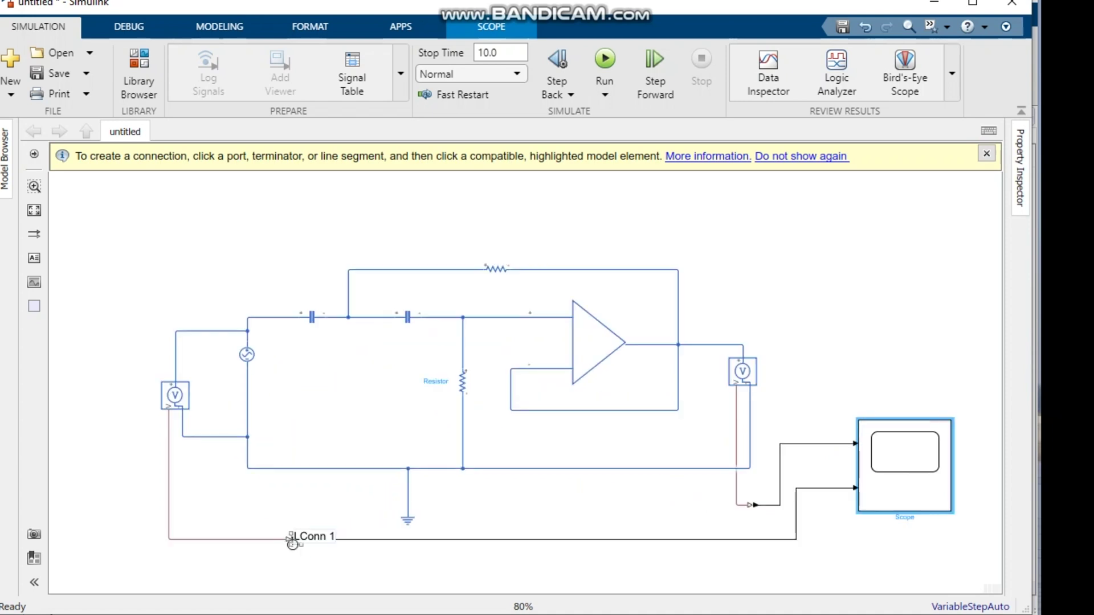
- Rename the converter below the AC source to "PS-Simulink input"
{"action": "scroll", "coordinate": [292, 543], "scroll_direction": "up", "scroll_amount": 3}
{"action": "left_click", "coordinate": [289, 541]}
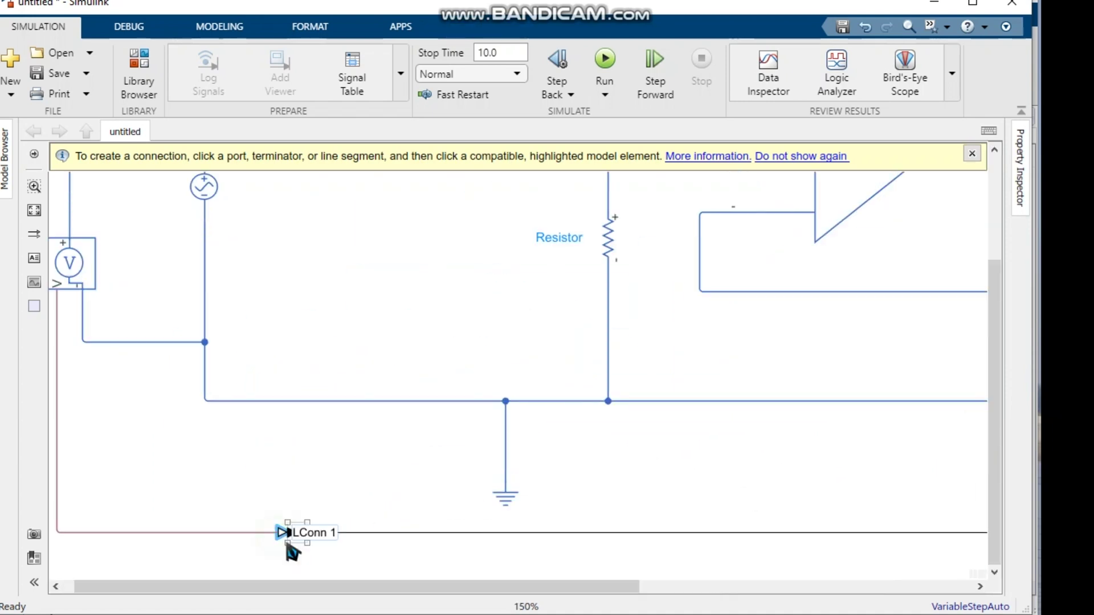
{"action": "left_click", "coordinate": [312, 569]}
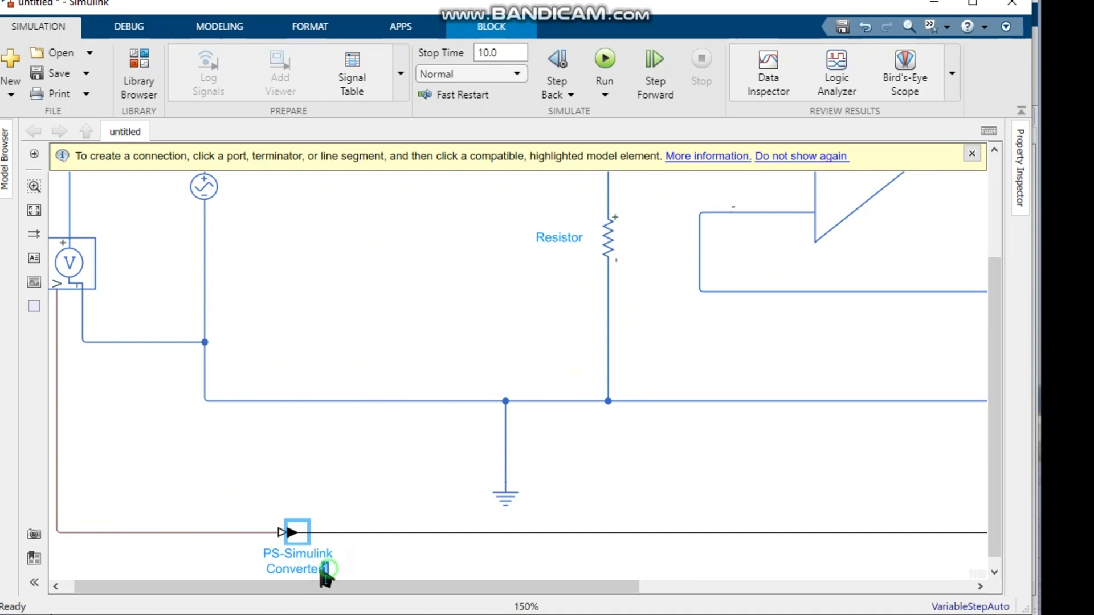
{"action": "left_click_drag", "start_coordinate": [325, 570], "coordinate": [260, 571]}
{"action": "type", "text": "input"}
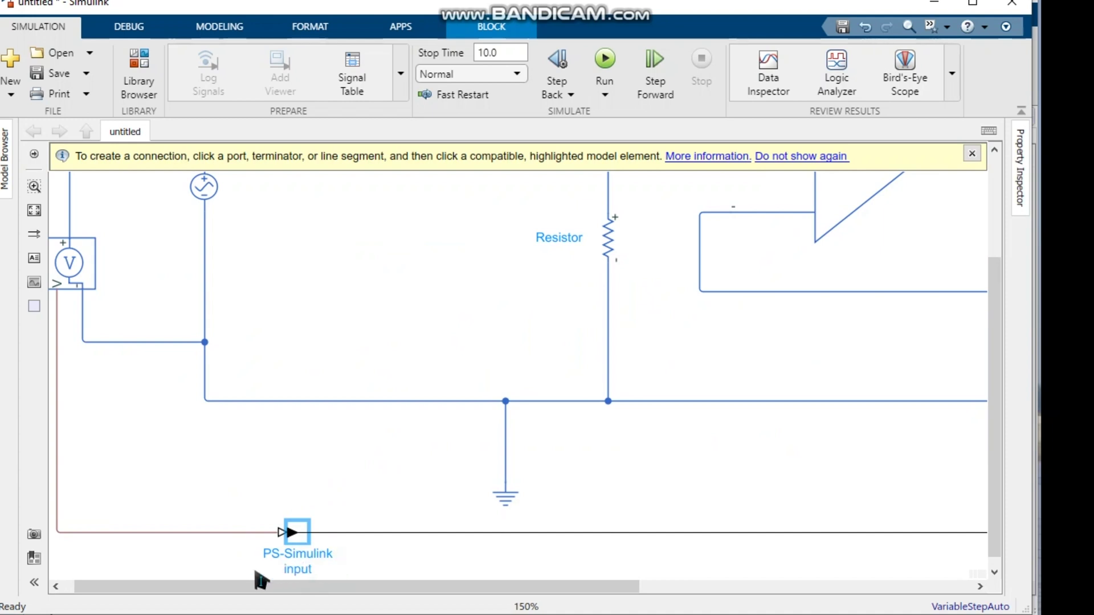
{"action": "left_click", "coordinate": [372, 501]}
{"action": "scroll", "coordinate": [504, 494], "scroll_direction": "up", "scroll_amount": 1}
{"action": "scroll", "coordinate": [649, 495], "scroll_direction": "down", "scroll_amount": 2}
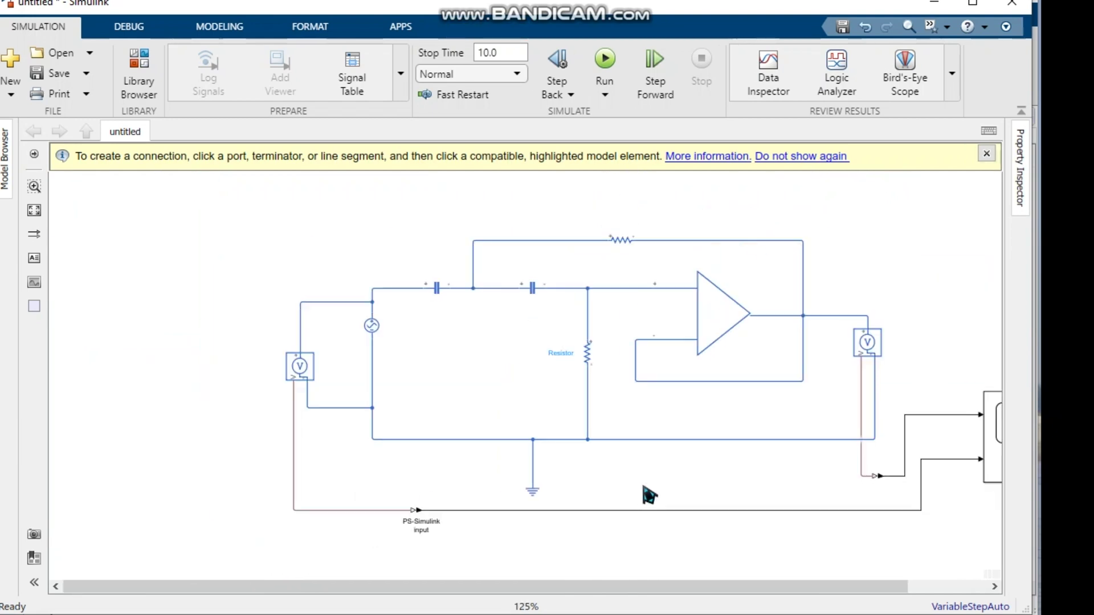
{"action": "scroll", "coordinate": [849, 473], "scroll_direction": "down", "scroll_amount": 3}
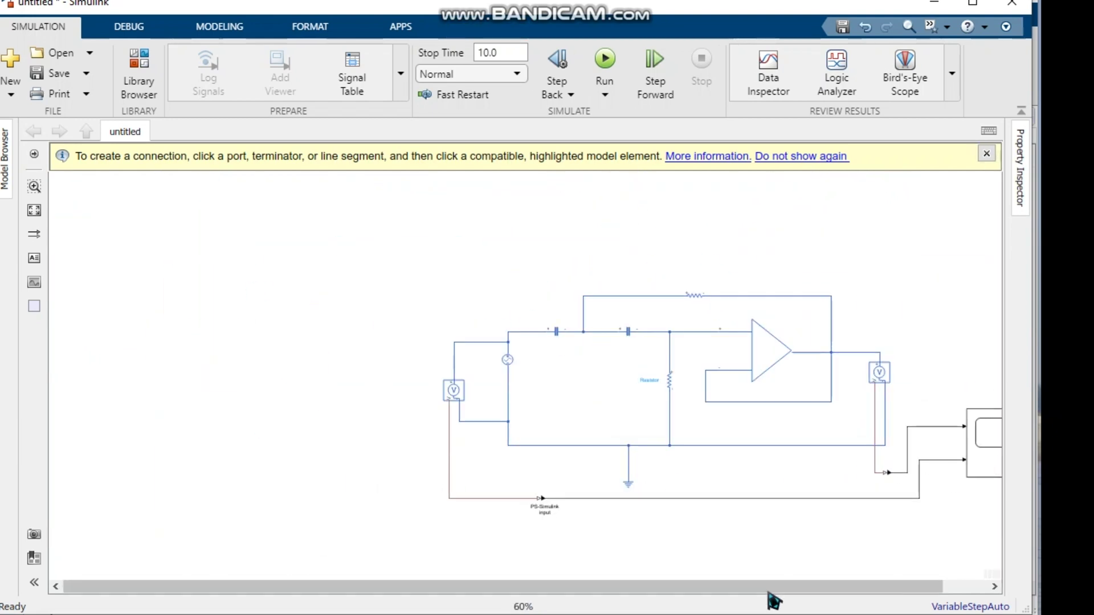
- Rename the converter between the output-side voltage sensor and the Scope to "PS-Simulink output"
{"action": "scroll", "coordinate": [947, 486], "scroll_direction": "right", "scroll_amount": 1}
{"action": "scroll", "coordinate": [955, 487], "scroll_direction": "up", "scroll_amount": 3}
{"action": "left_click", "coordinate": [731, 468]}
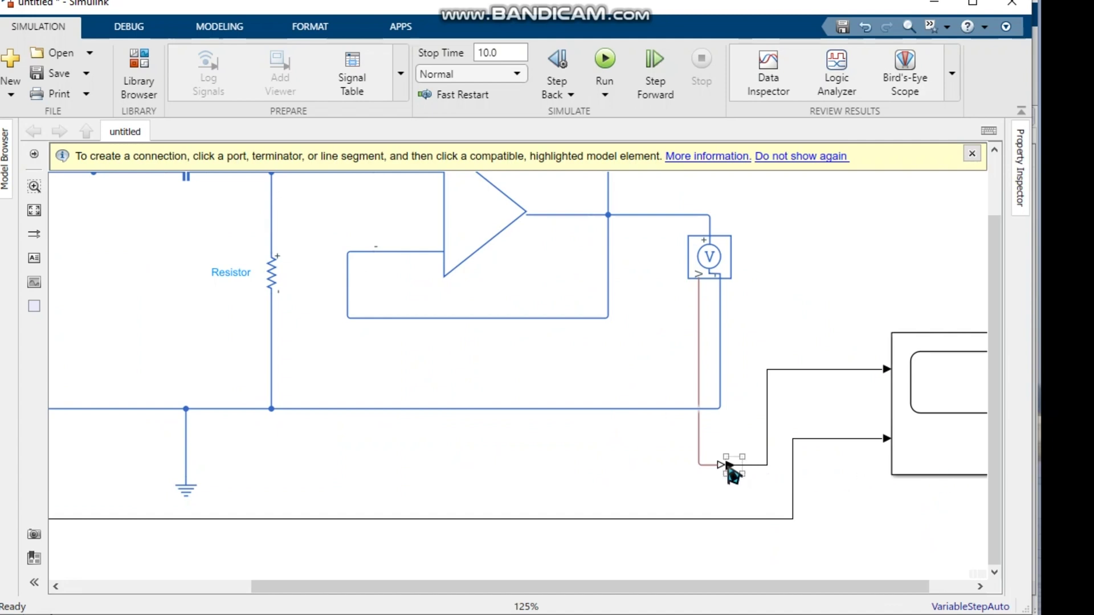
{"action": "scroll", "coordinate": [733, 476], "scroll_direction": "up", "scroll_amount": 3}
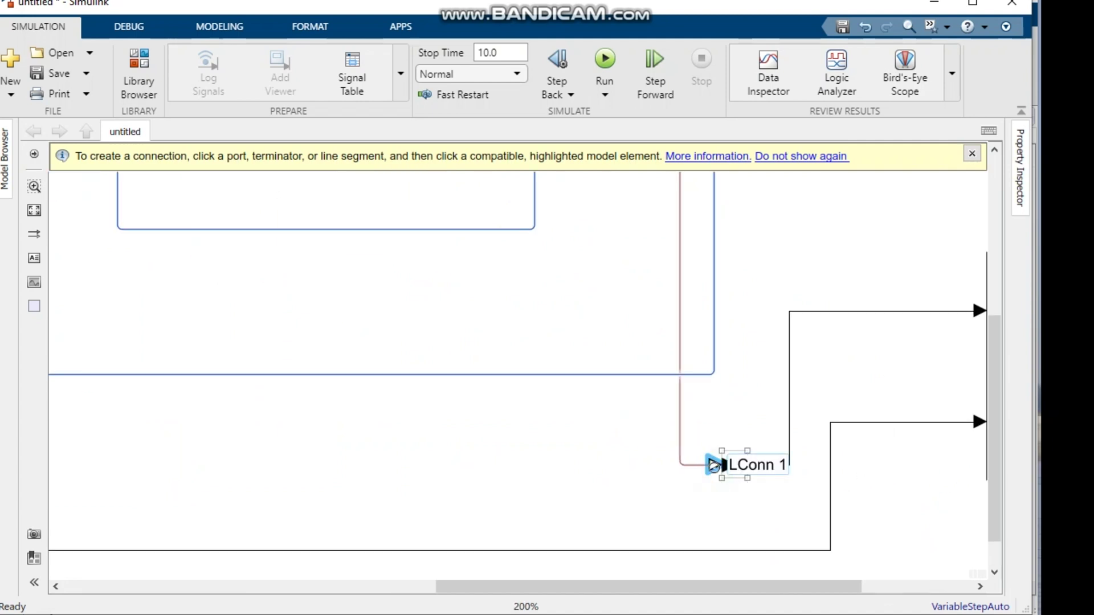
{"action": "double_click", "coordinate": [725, 482]}
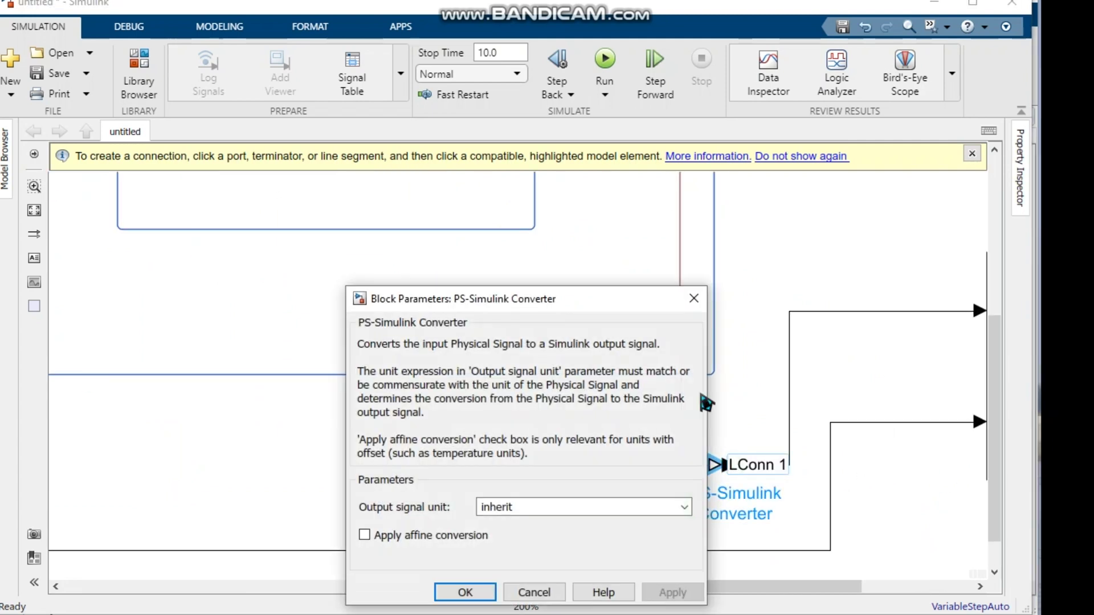
{"action": "left_click", "coordinate": [767, 290]}
{"action": "double_click", "coordinate": [727, 481]}
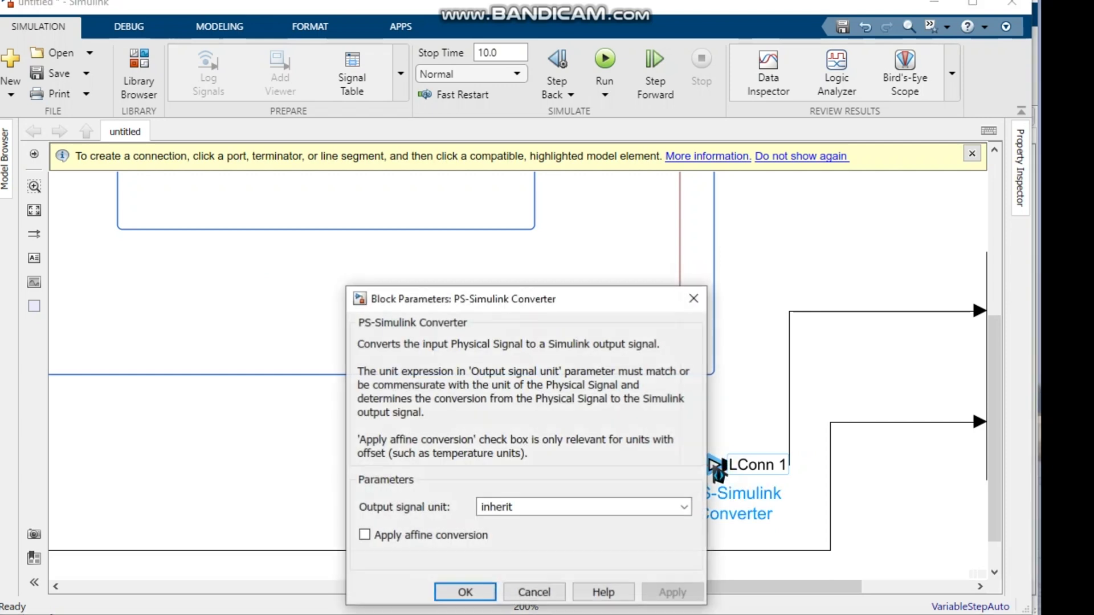
{"action": "left_click", "coordinate": [760, 296]}
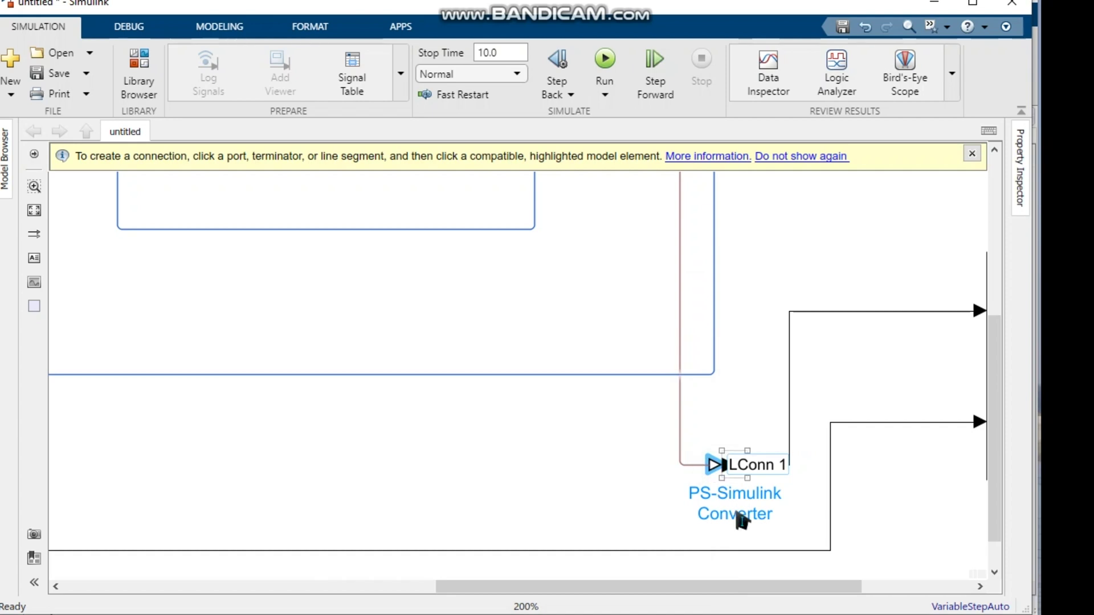
{"action": "left_click", "coordinate": [756, 520]}
{"action": "left_click_drag", "start_coordinate": [775, 524], "coordinate": [701, 526]}
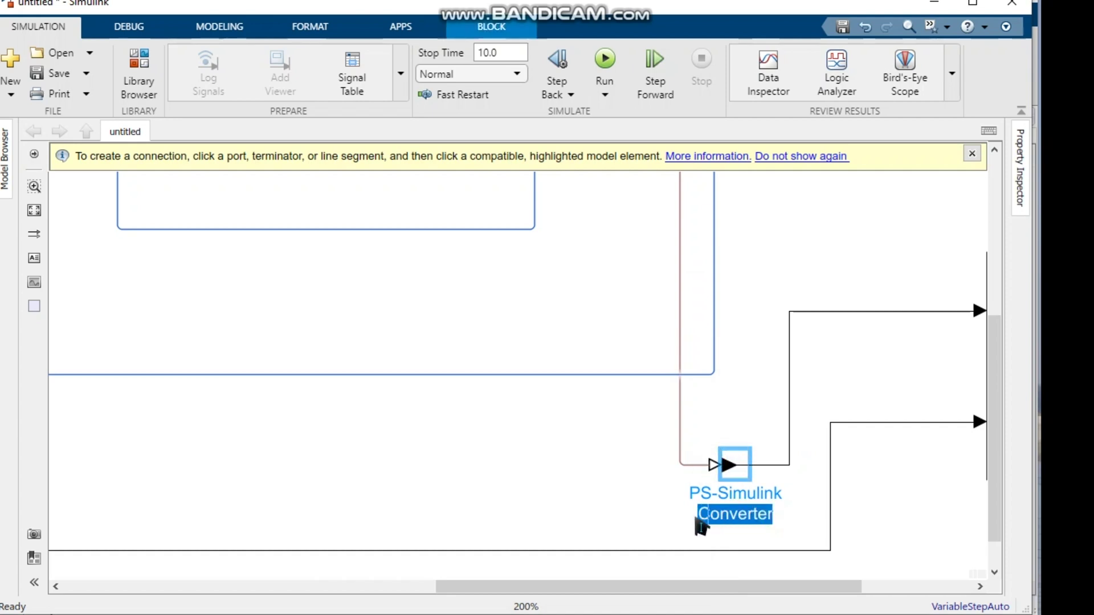
{"action": "type", "text": "output"}
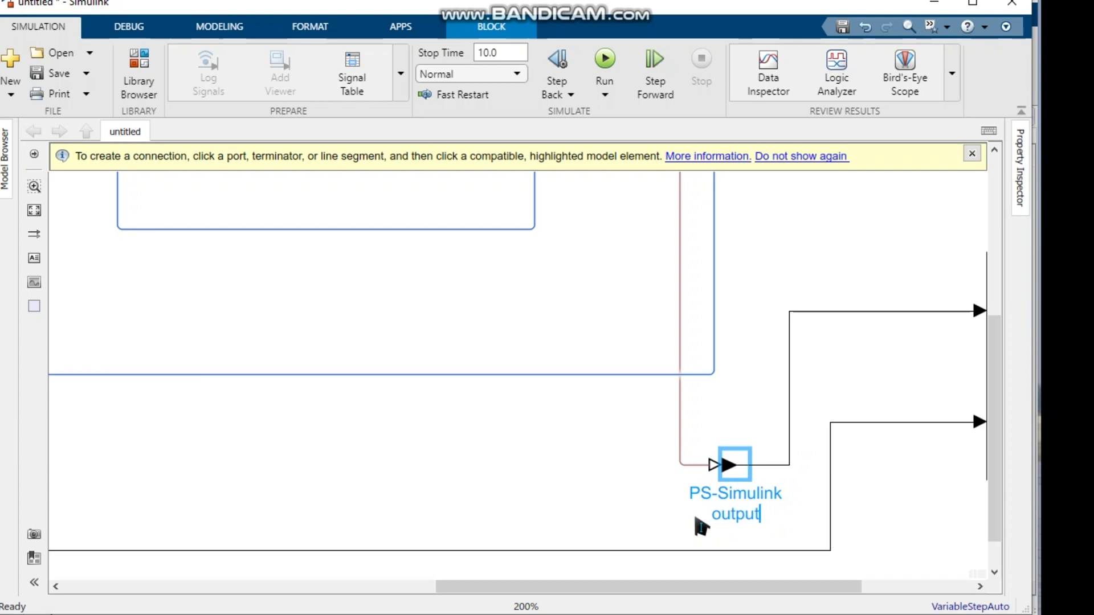
{"action": "left_click", "coordinate": [810, 516]}
{"action": "scroll", "coordinate": [794, 435], "scroll_direction": "down", "scroll_amount": 3}
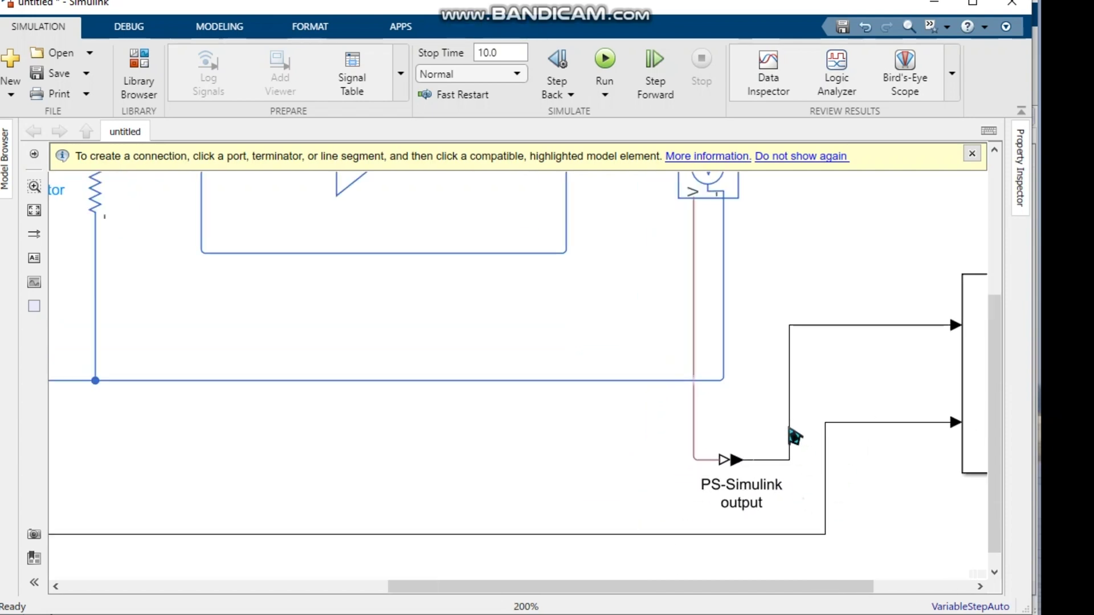
{"action": "scroll", "coordinate": [797, 443], "scroll_direction": "down", "scroll_amount": 3}
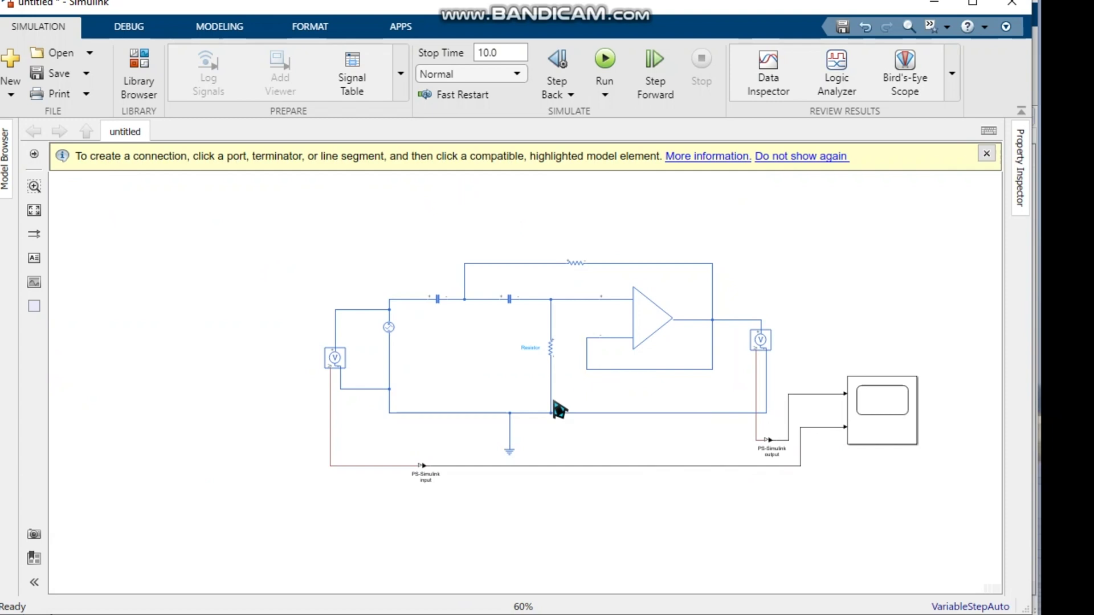
{"action": "scroll", "coordinate": [535, 387], "scroll_direction": "up", "scroll_amount": 1}
{"action": "scroll", "coordinate": [535, 387], "scroll_direction": "down", "scroll_amount": 1}
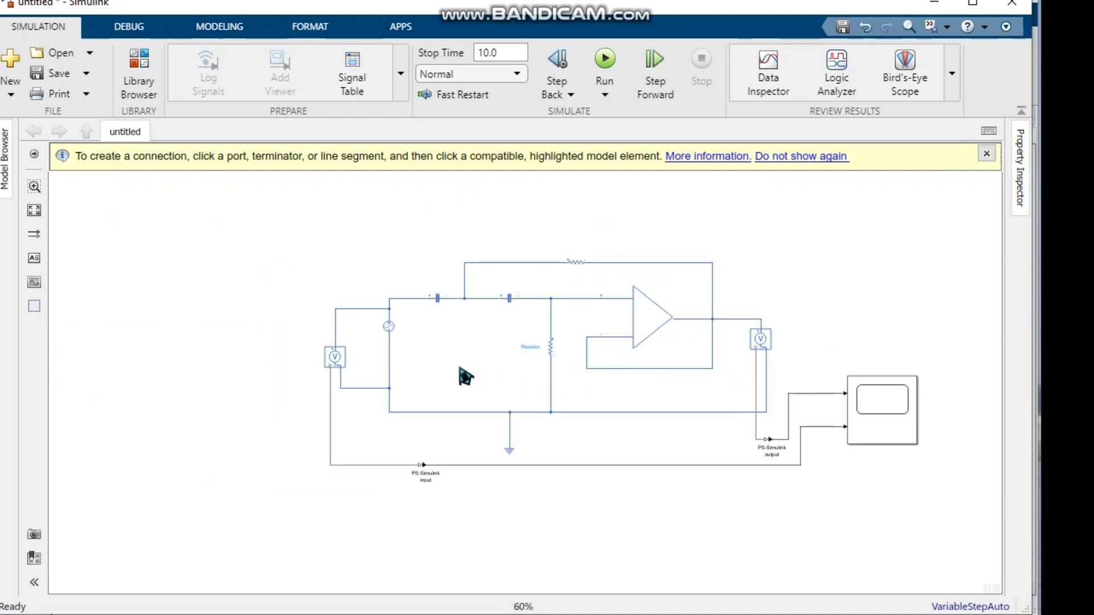
{"action": "double_click", "coordinate": [259, 282]}
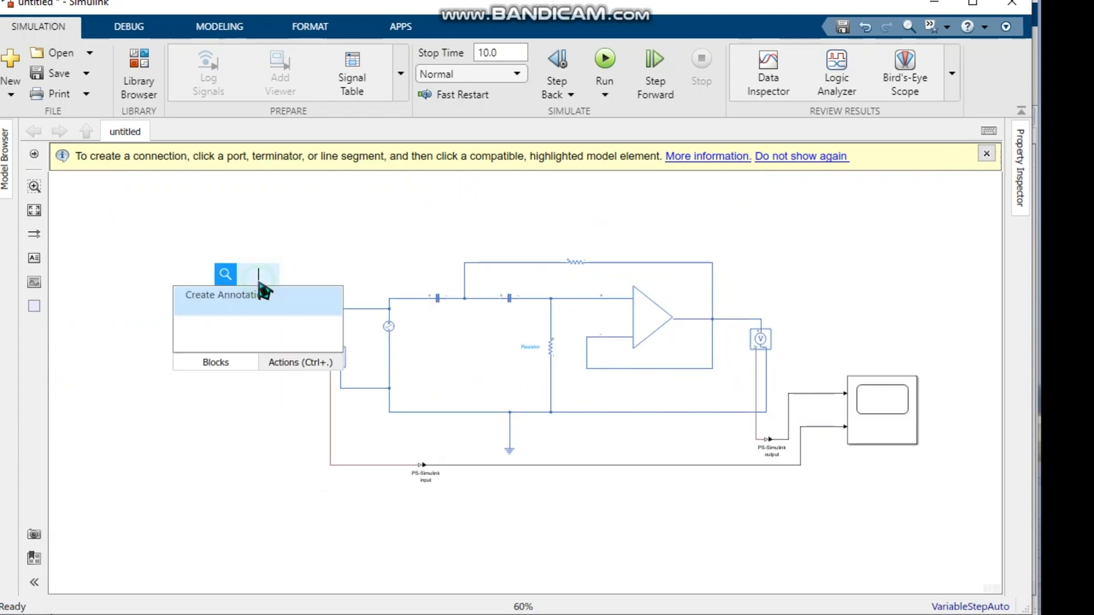
{"action": "left_click", "coordinate": [260, 283]}
{"action": "double_click", "coordinate": [239, 313]}
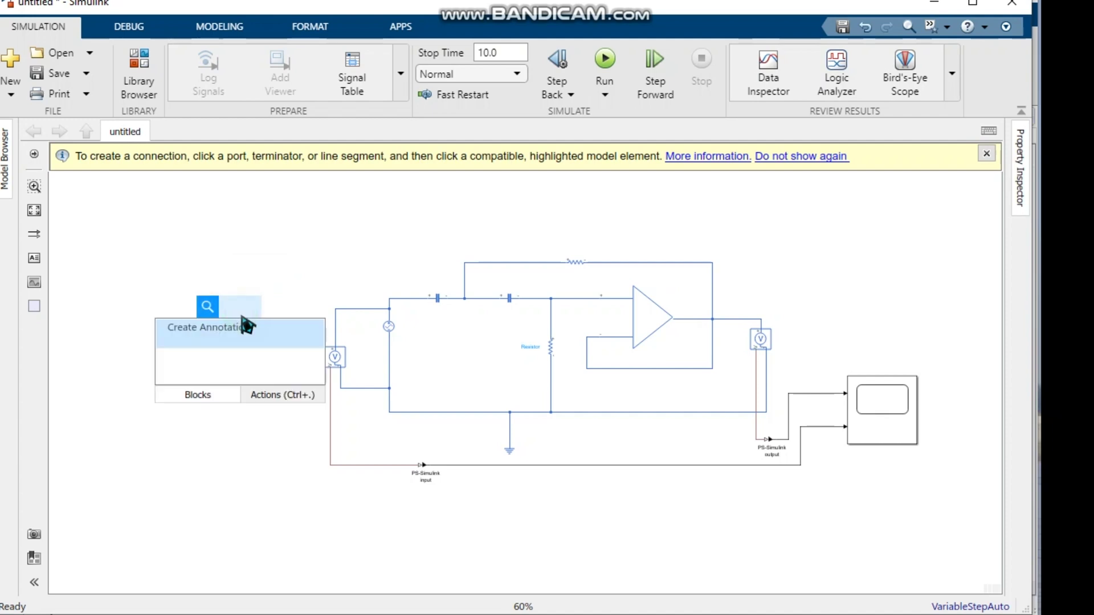
{"action": "type", "text": "solver"}
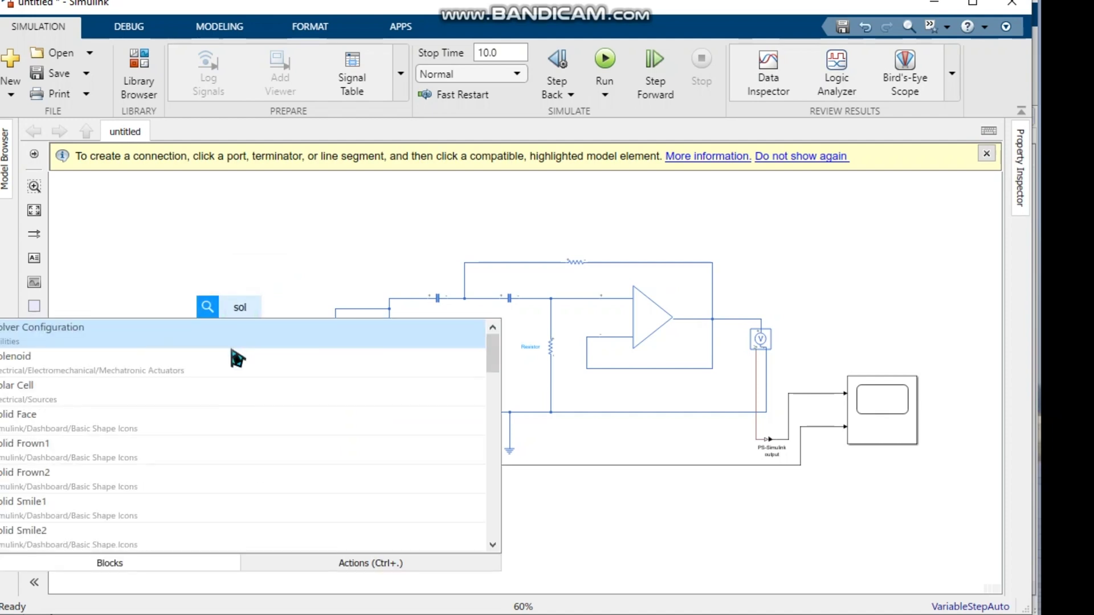
{"action": "left_click", "coordinate": [230, 357]}
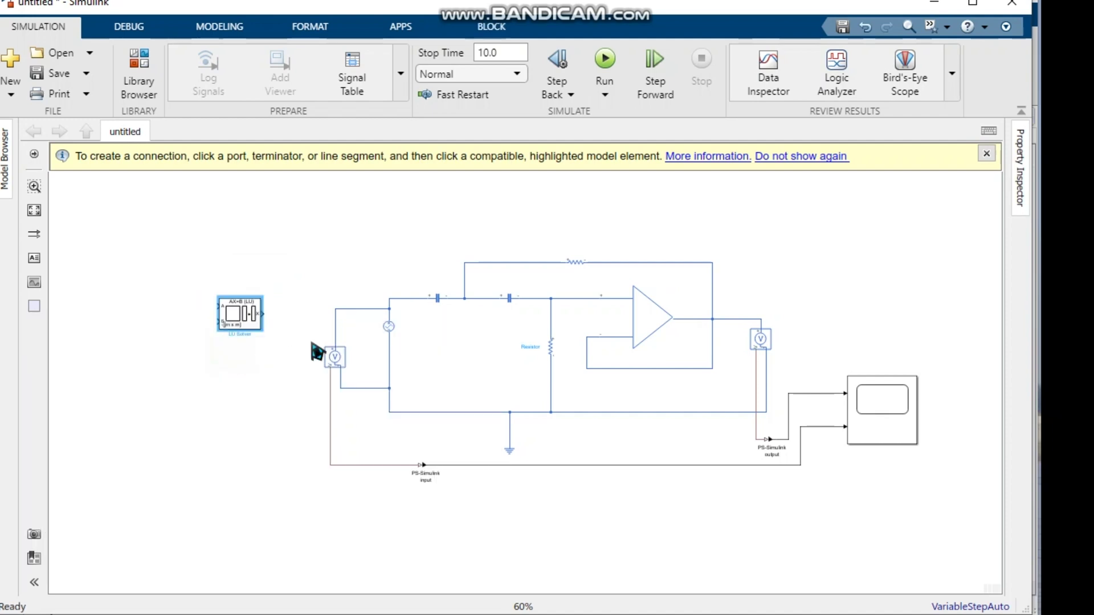
{"action": "left_click_drag", "start_coordinate": [191, 254], "coordinate": [276, 359]}
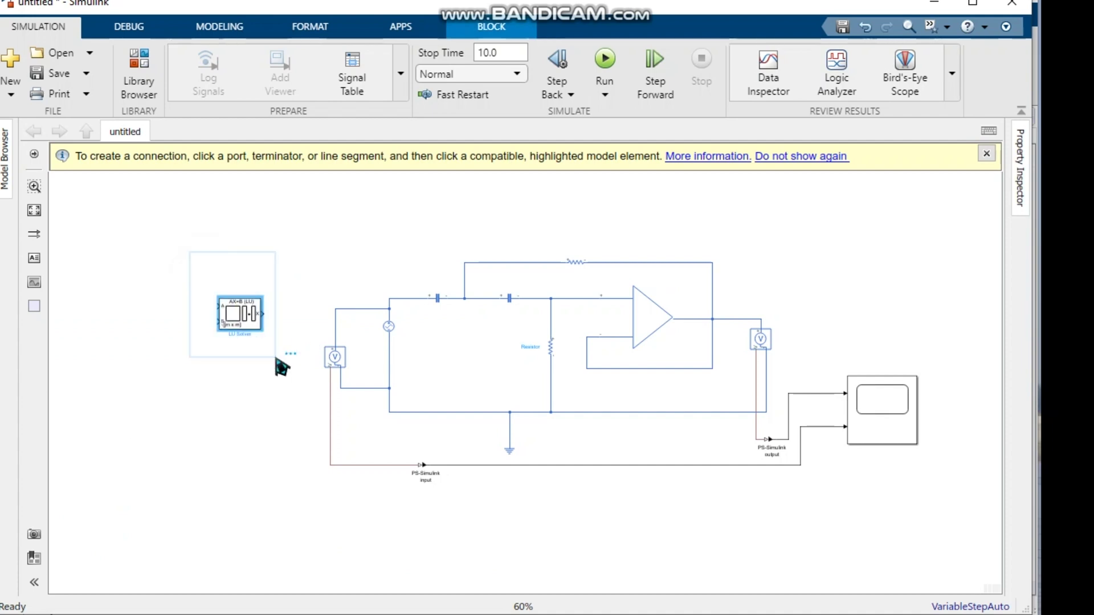
{"action": "key", "text": "Delete"}
- Search for "solver" on the empty canvas and add a Solver Configuration block above the circuit
{"action": "left_click", "coordinate": [336, 217]}
{"action": "double_click", "coordinate": [335, 217]}
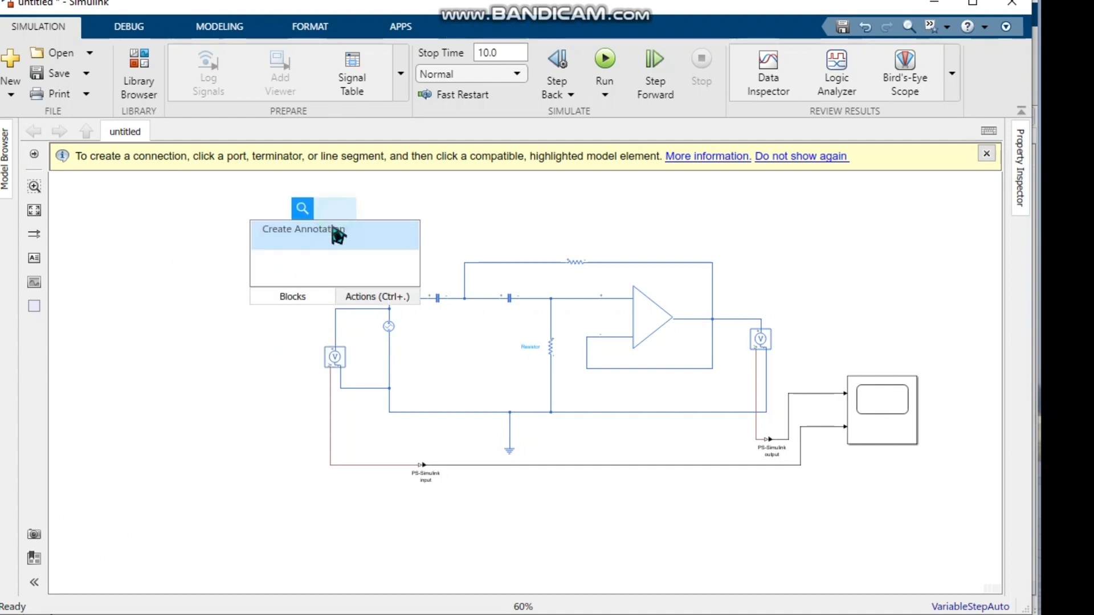
{"action": "type", "text": "solv"}
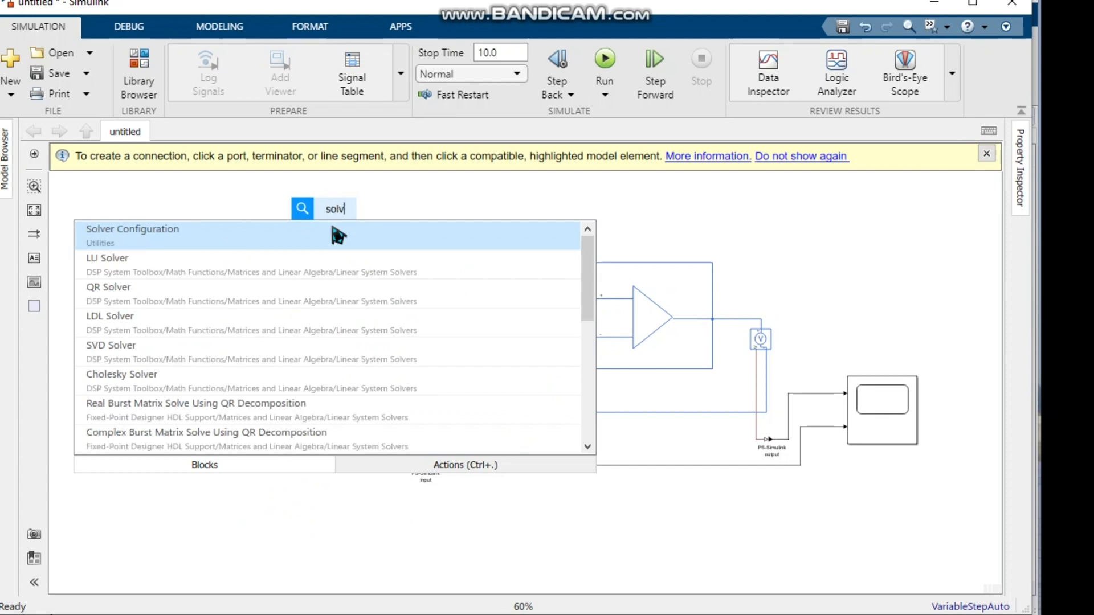
{"action": "type", "text": "er"}
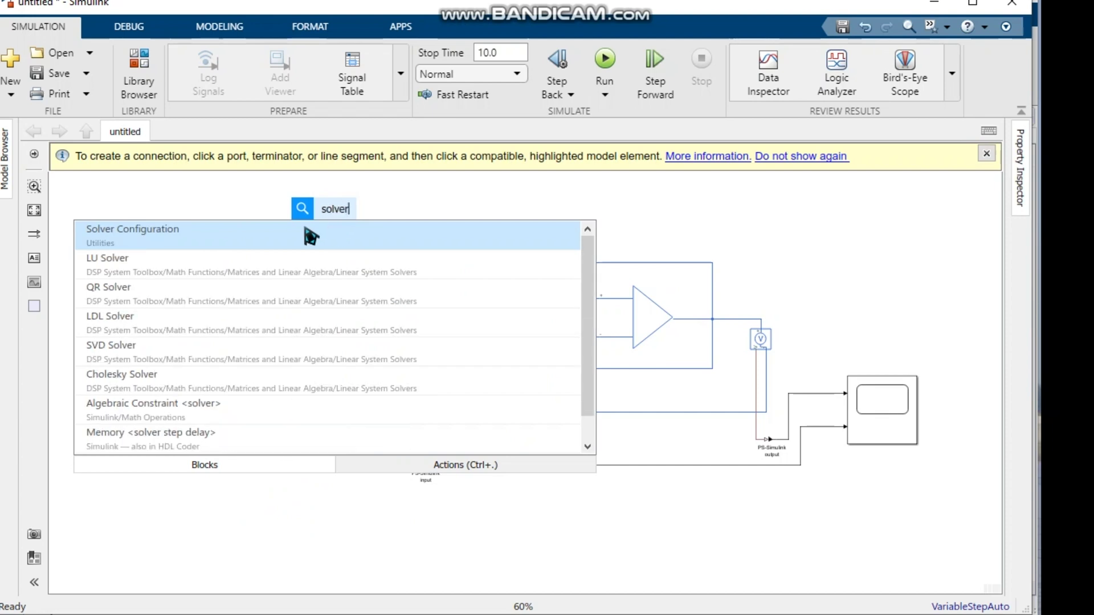
{"action": "left_click", "coordinate": [307, 236]}
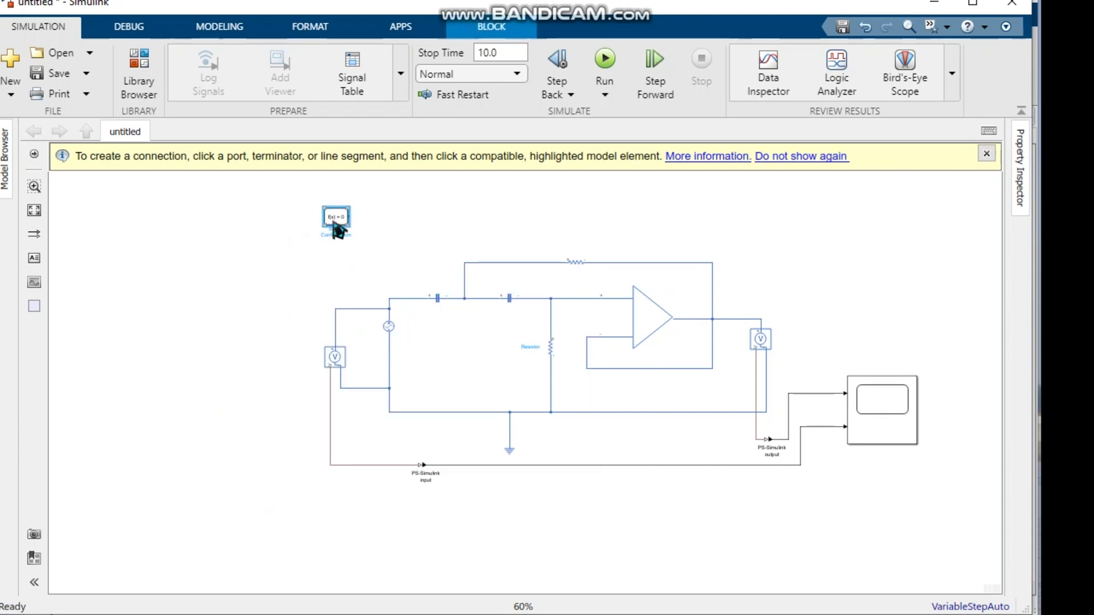
- Move the Solver Configuration block between the AC source and the resistor and connect it to the ground wire beside the ground node
{"action": "mouse_move", "coordinate": [334, 222]}
{"action": "left_mouse_down"}
{"action": "mouse_move", "coordinate": [476, 371]}
{"action": "mouse_move", "coordinate": [466, 361]}
{"action": "mouse_move", "coordinate": [488, 361]}
{"action": "mouse_move", "coordinate": [489, 452]}
{"action": "left_mouse_up"}
{"action": "scroll", "coordinate": [485, 376], "scroll_direction": "up", "scroll_amount": 4}
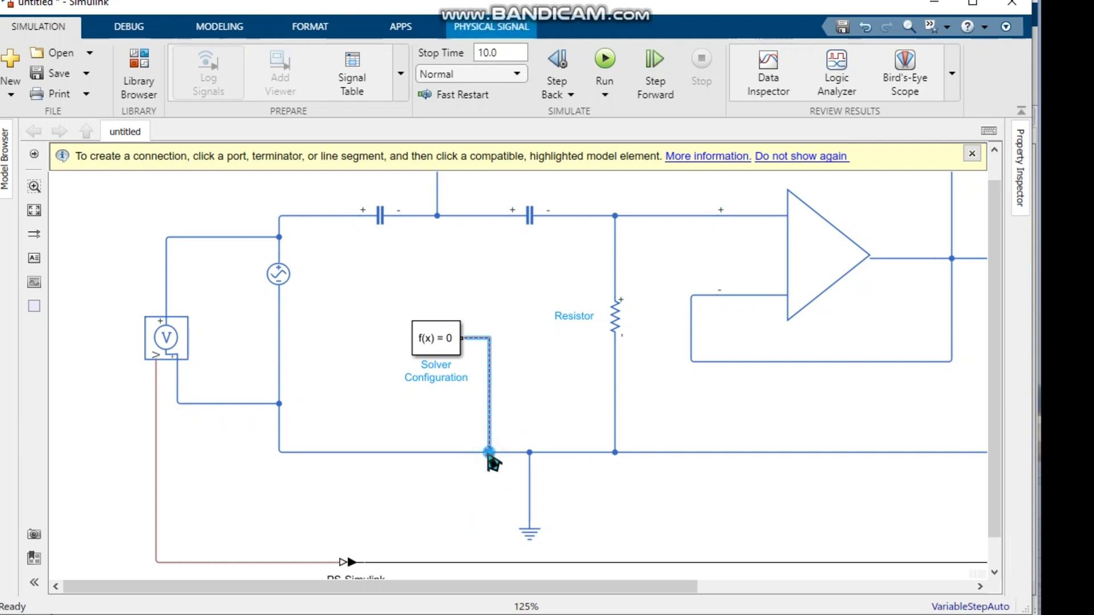
{"action": "left_click_drag", "start_coordinate": [488, 454], "coordinate": [482, 453]}
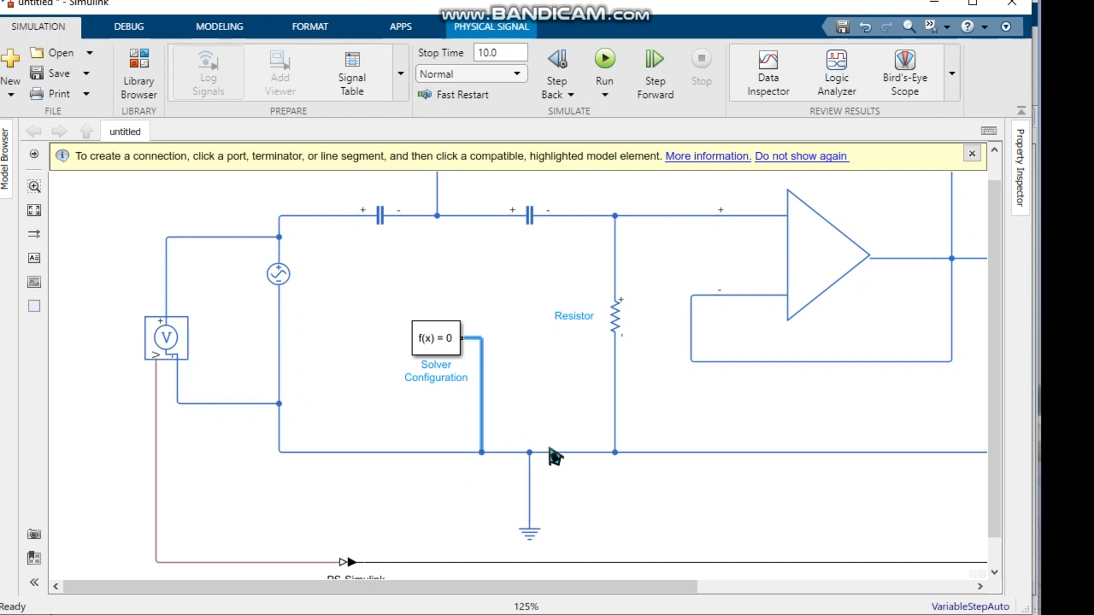
{"action": "scroll", "coordinate": [557, 446], "scroll_direction": "up", "scroll_amount": 1}
{"action": "scroll", "coordinate": [557, 446], "scroll_direction": "down", "scroll_amount": 1}
{"action": "left_click", "coordinate": [527, 416]}
{"action": "scroll", "coordinate": [677, 436], "scroll_direction": "down", "scroll_amount": 4}
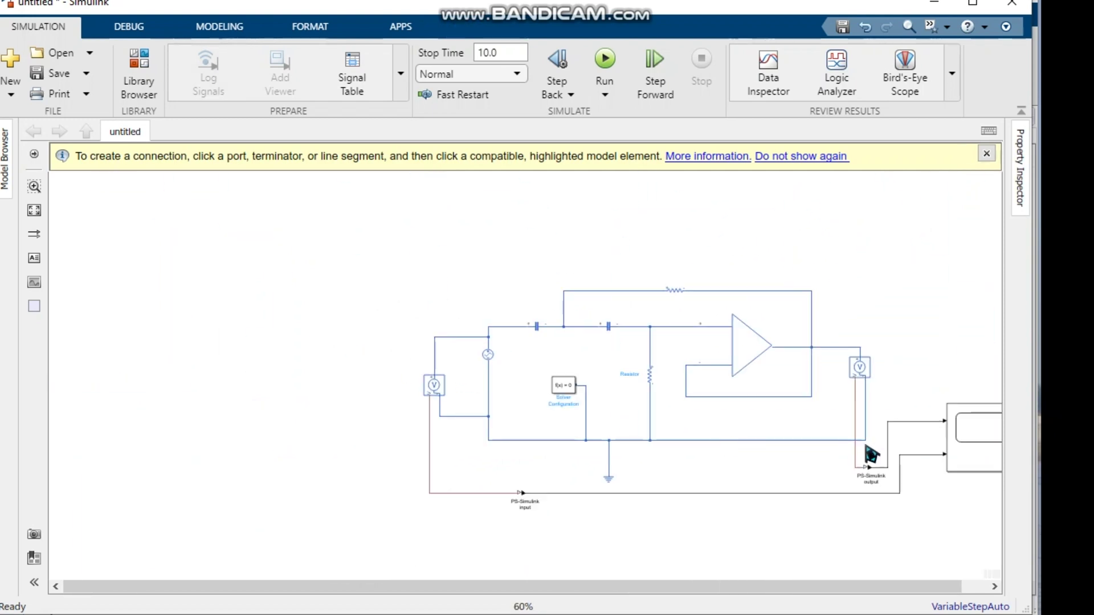
{"action": "scroll", "coordinate": [954, 501], "scroll_direction": "up", "scroll_amount": 2}
{"action": "scroll", "coordinate": [946, 504], "scroll_direction": "down", "scroll_amount": 2}
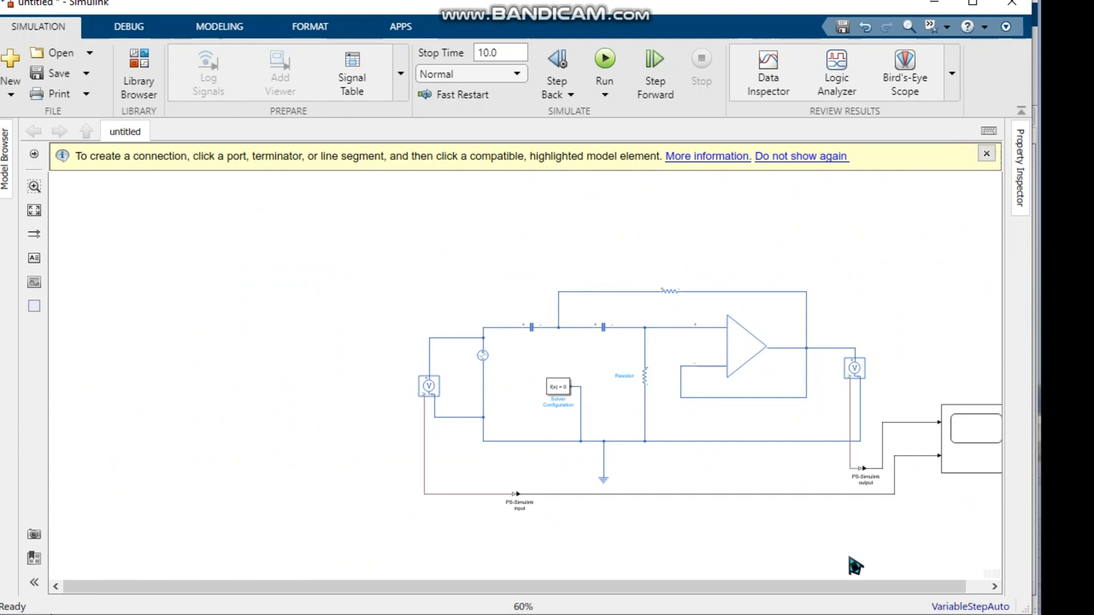
{"action": "scroll", "coordinate": [938, 513], "scroll_direction": "down", "scroll_amount": 2}
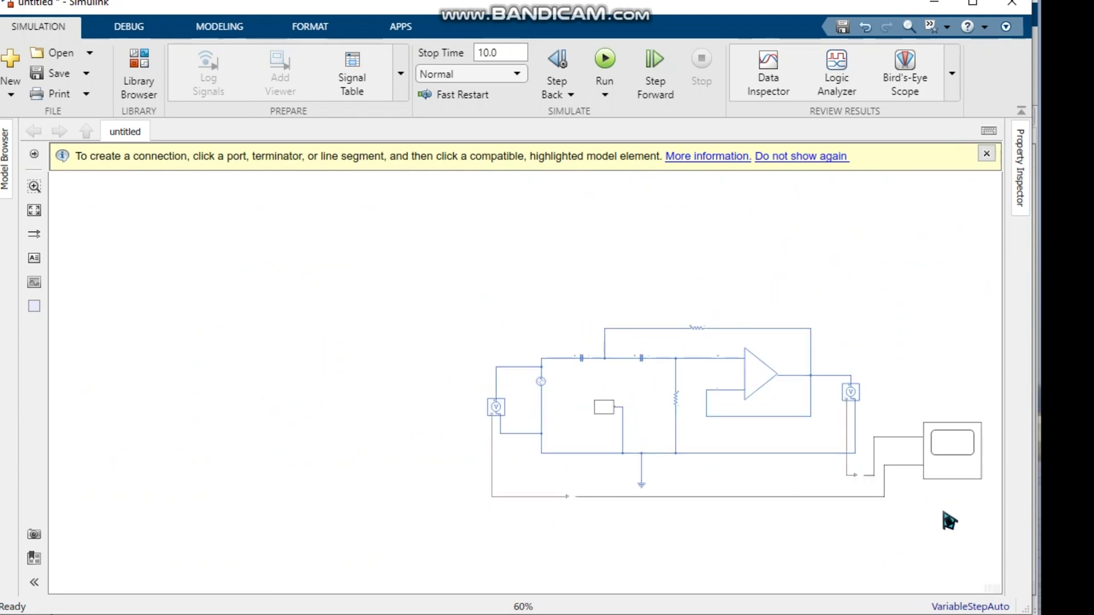
{"action": "scroll", "coordinate": [946, 496], "scroll_direction": "up", "scroll_amount": 1}
{"action": "scroll", "coordinate": [945, 496], "scroll_direction": "down", "scroll_amount": 1}
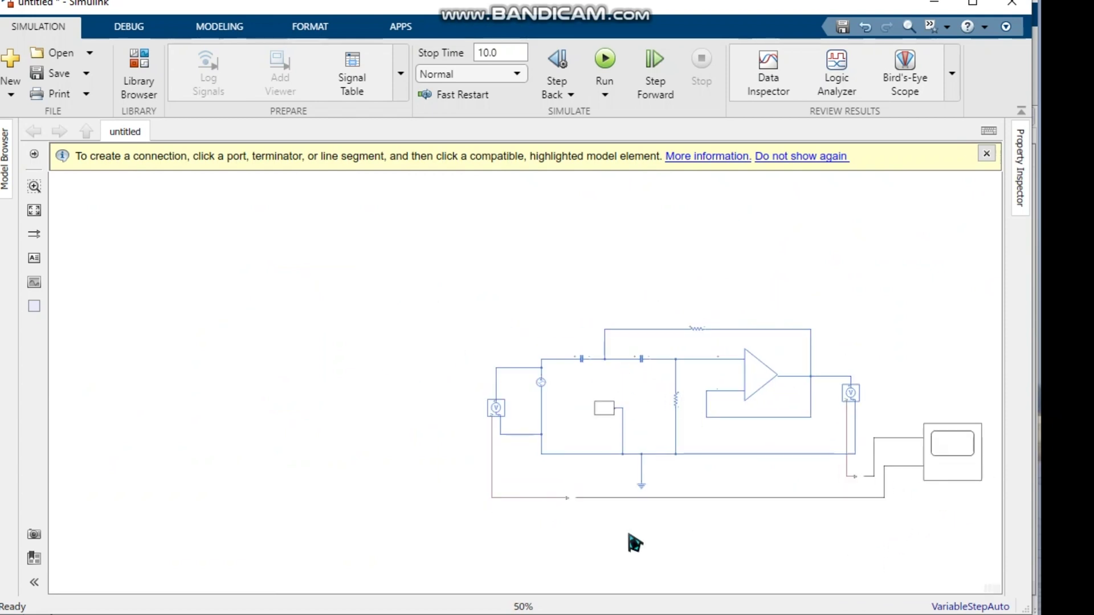
{"action": "scroll", "coordinate": [985, 513], "scroll_direction": "up", "scroll_amount": 2}
{"action": "scroll", "coordinate": [984, 513], "scroll_direction": "down", "scroll_amount": 2}
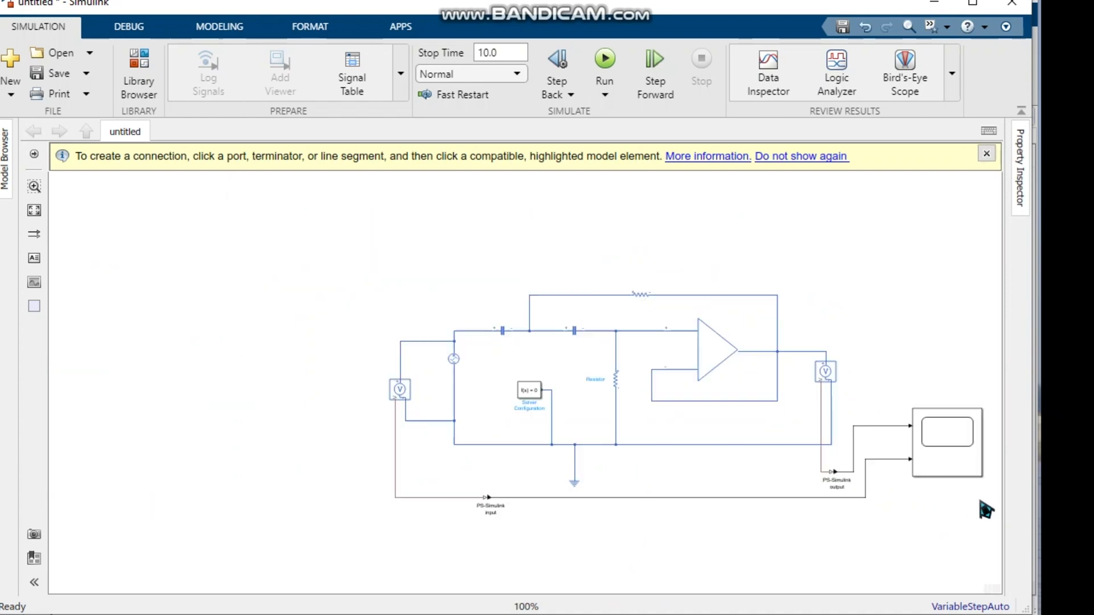
{"action": "left_click", "coordinate": [890, 465]}
- Set the capacitance of the capacitor nearest the AC source to 10 uF and apply the block parameters
{"action": "left_click", "coordinate": [580, 375]}
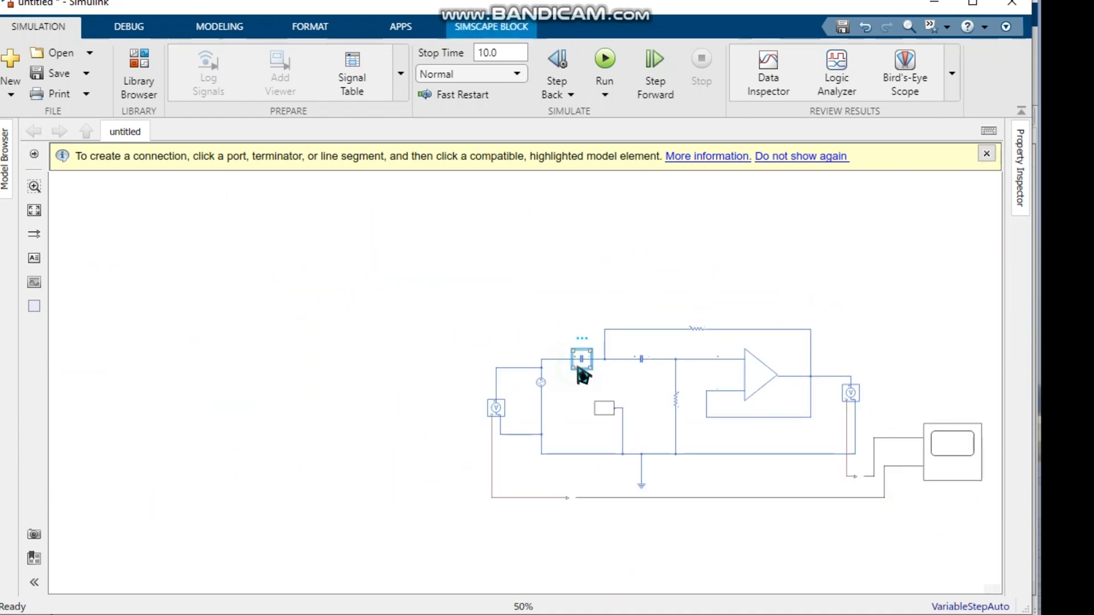
{"action": "double_click", "coordinate": [582, 367]}
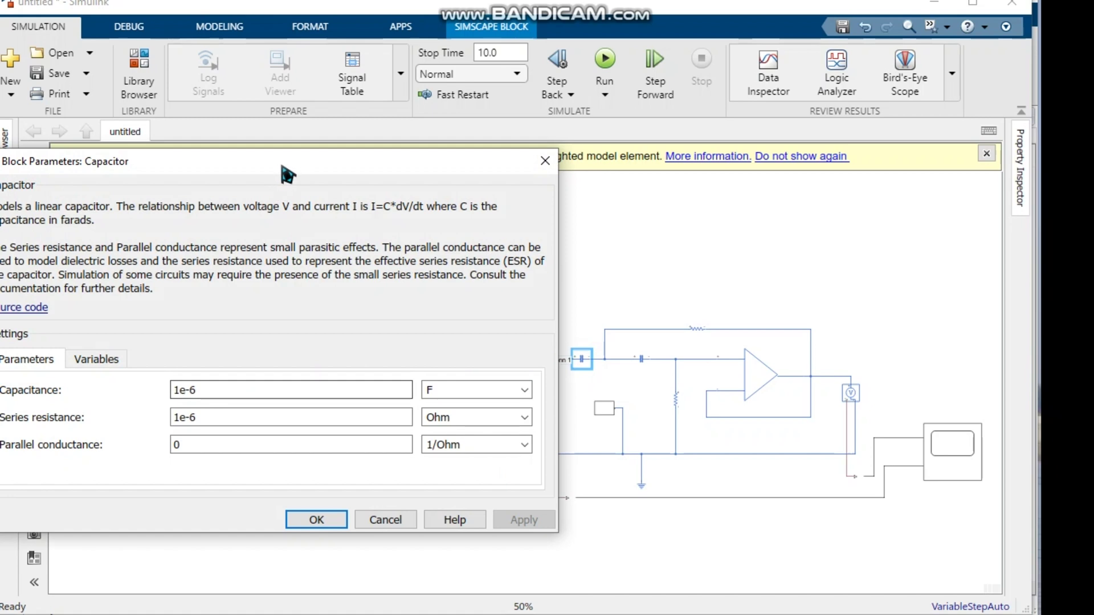
{"action": "double_click", "coordinate": [352, 381]}
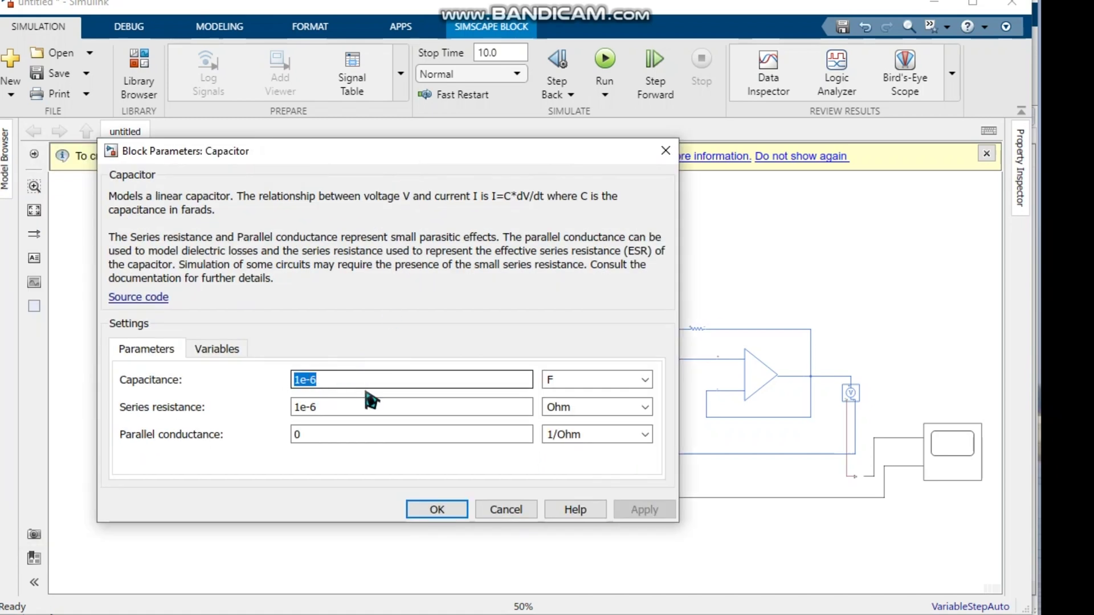
{"action": "type", "text": "10"}
{"action": "left_click", "coordinate": [643, 380]}
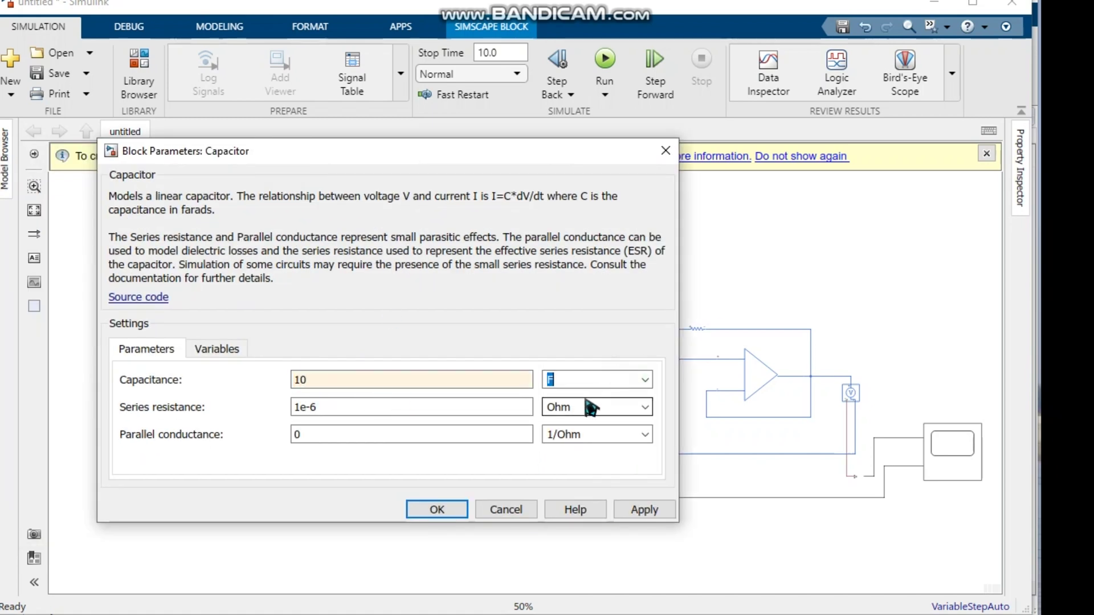
{"action": "left_click", "coordinate": [629, 422]}
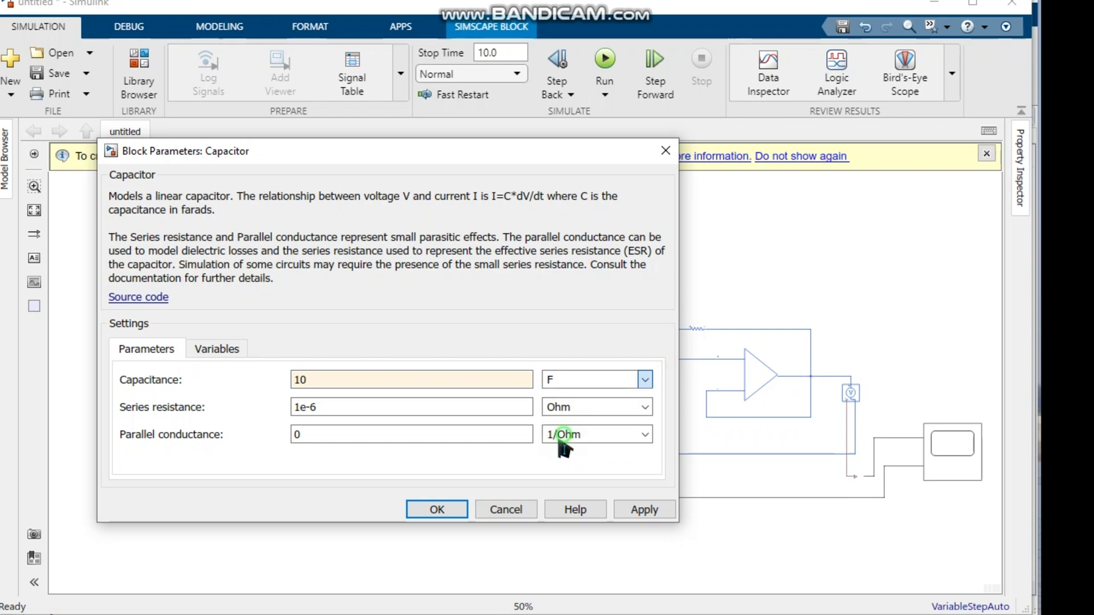
{"action": "left_click", "coordinate": [437, 509]}
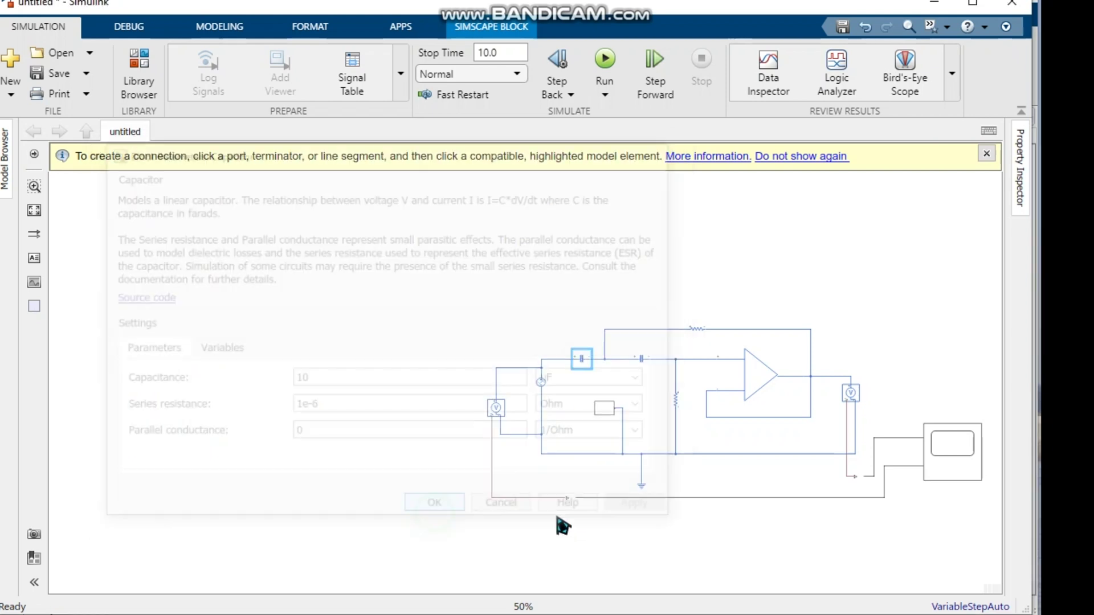
- Set the capacitance of the second capacitor, nearer the op-amp, to 10 uF and accept the block parameters
{"action": "double_click", "coordinate": [642, 360]}
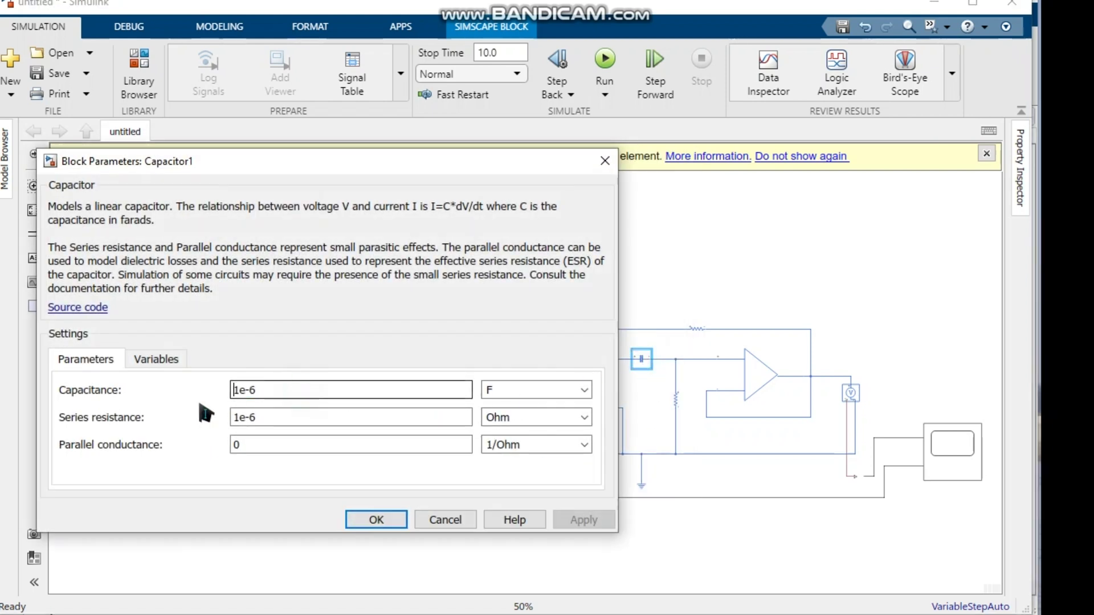
{"action": "type", "text": "10"}
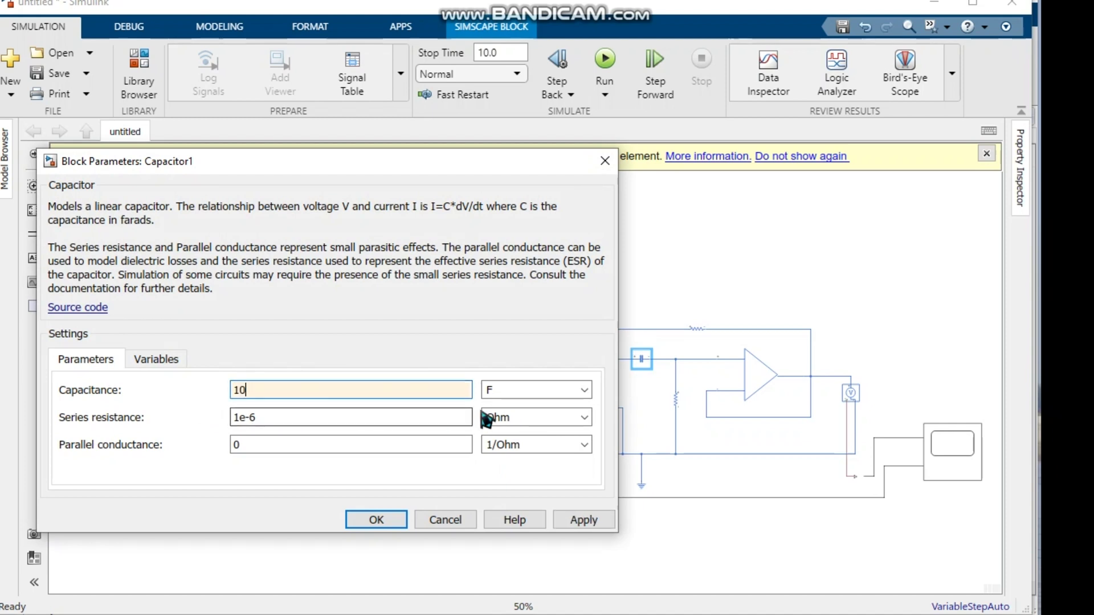
{"action": "left_click", "coordinate": [583, 390]}
{"action": "left_click", "coordinate": [516, 449]}
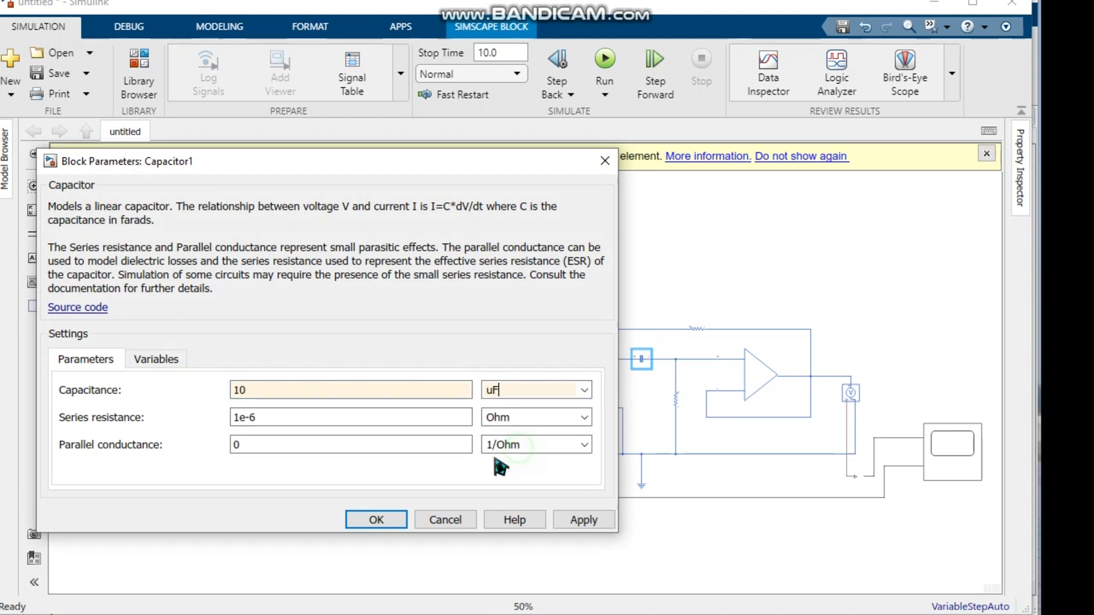
{"action": "left_click", "coordinate": [382, 521]}
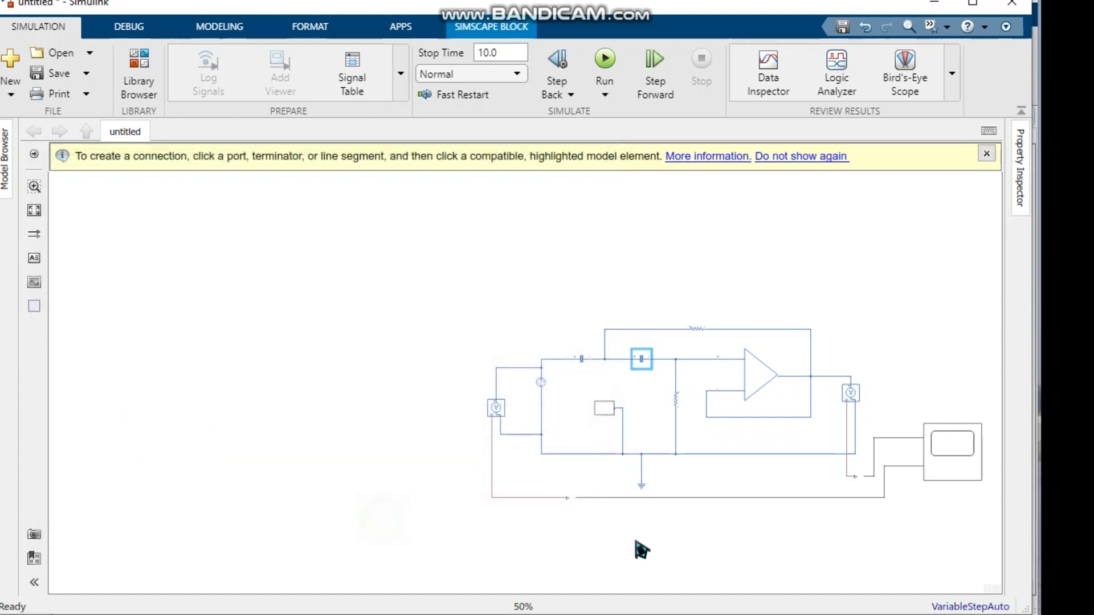
- Set the resistance of the vertical resistor between the op-amp input and the ground wire to 100 Ohm
{"action": "left_click", "coordinate": [677, 404]}
{"action": "double_click", "coordinate": [677, 404]}
{"action": "double_click", "coordinate": [359, 437]}
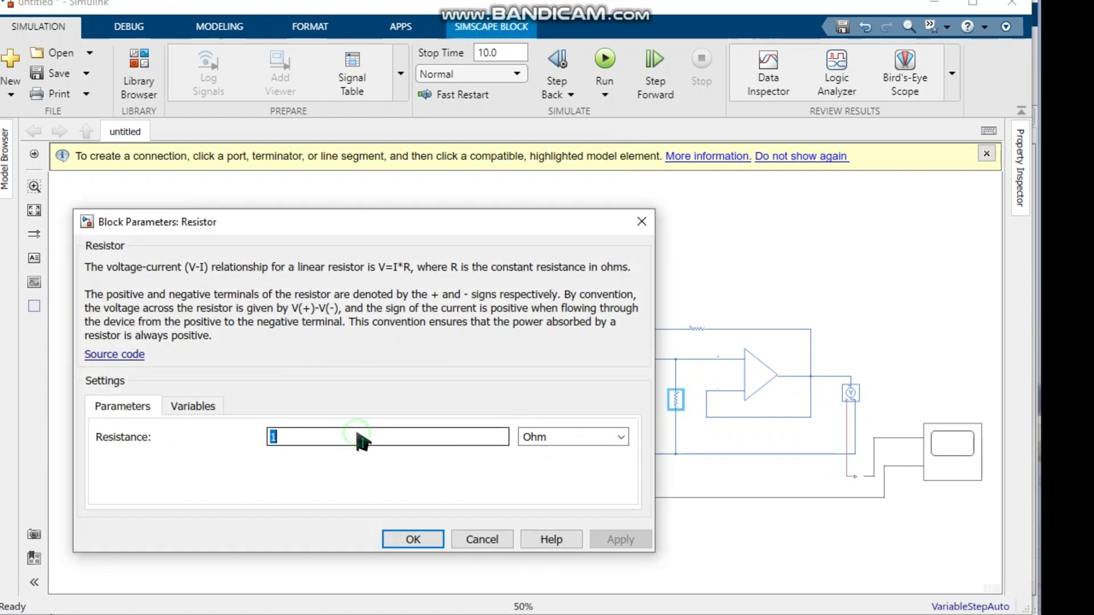
{"action": "left_click", "coordinate": [369, 436]}
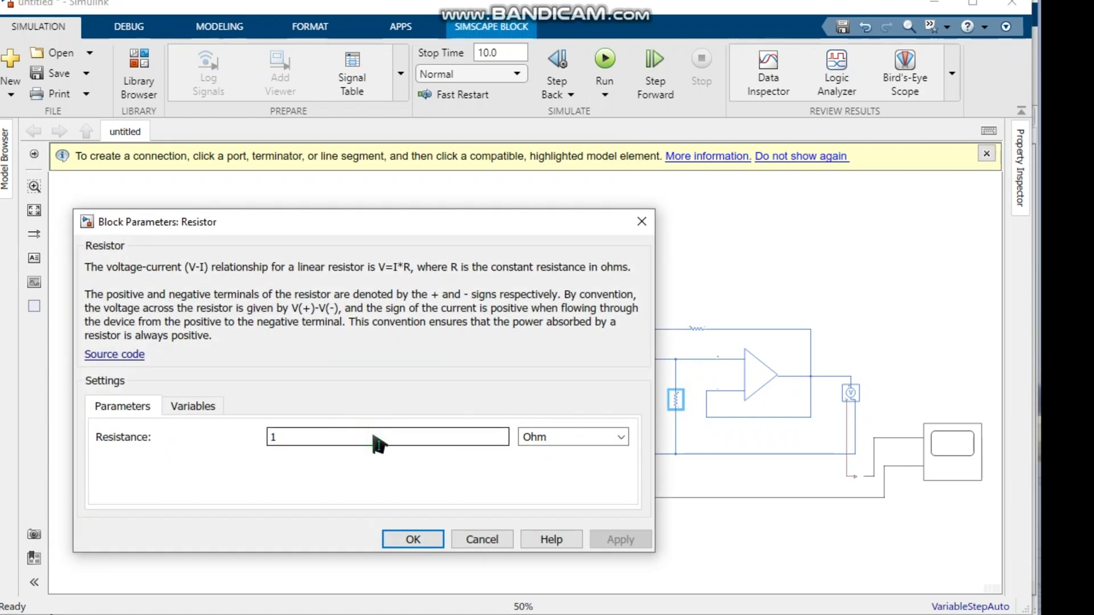
{"action": "type", "text": "1"}
{"action": "left_click", "coordinate": [377, 440]}
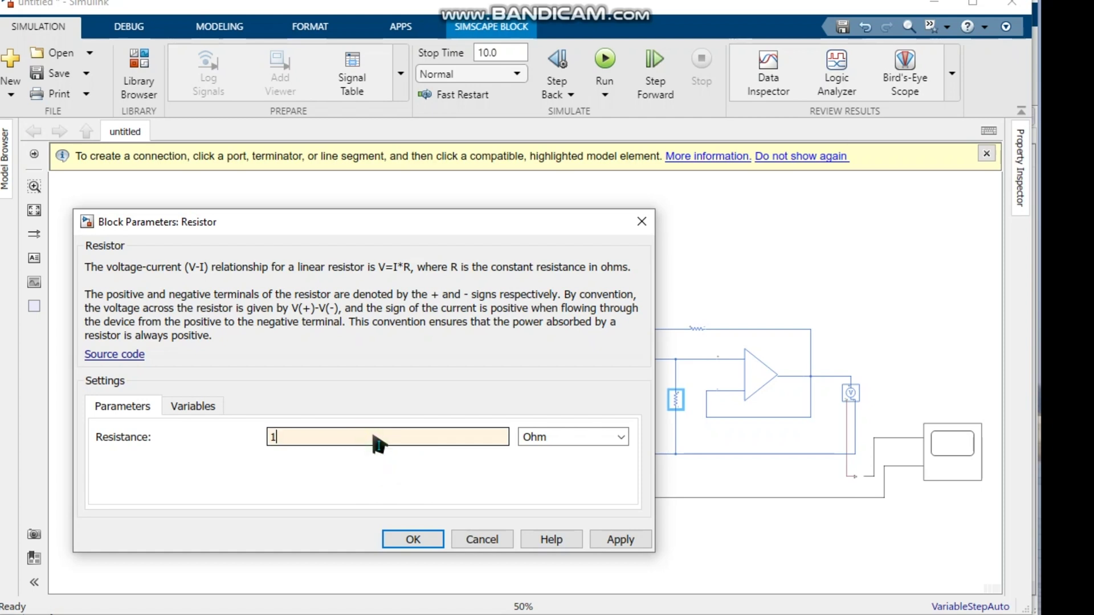
{"action": "type", "text": "00"}
{"action": "left_click", "coordinate": [402, 536]}
- Set the resistance of the feedback resistor above the op-amp to 100 Ohm
{"action": "left_click", "coordinate": [700, 335]}
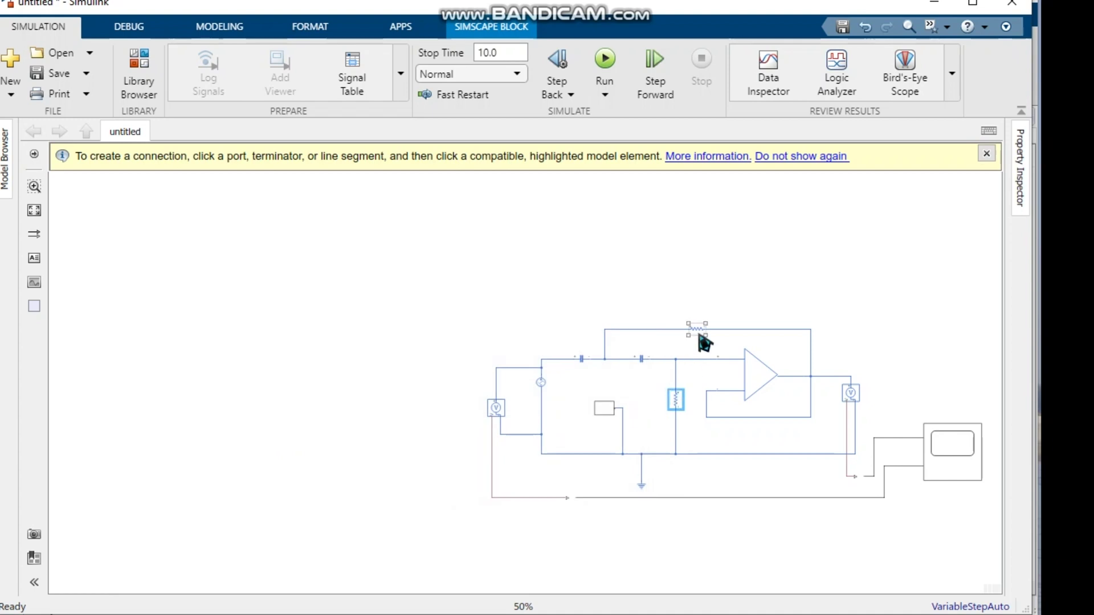
{"action": "double_click", "coordinate": [699, 335]}
{"action": "double_click", "coordinate": [320, 366]}
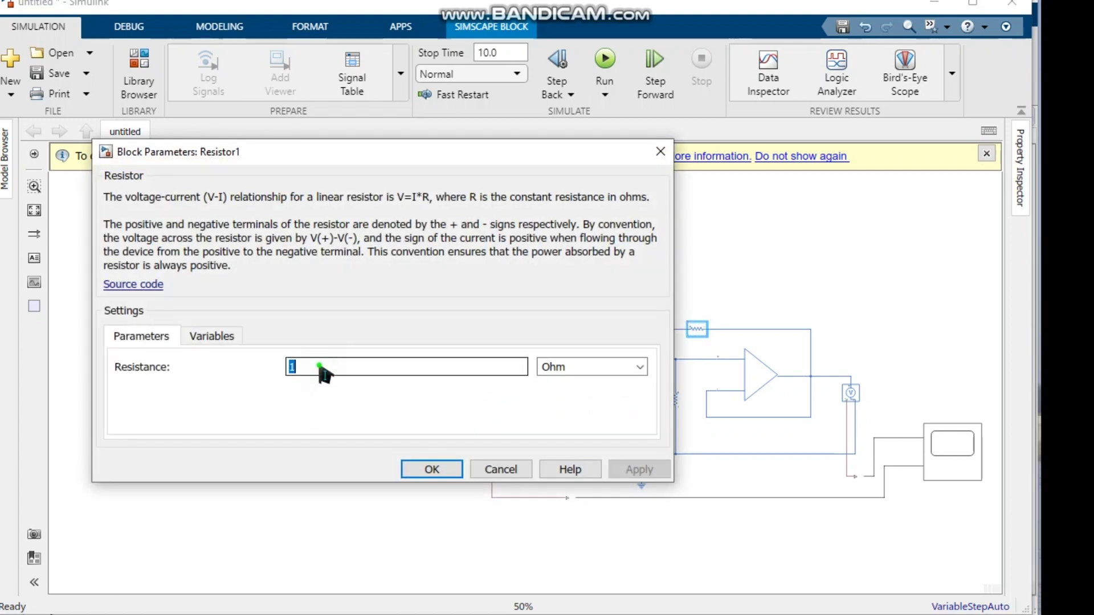
{"action": "left_click", "coordinate": [331, 368]}
{"action": "type", "text": "00"}
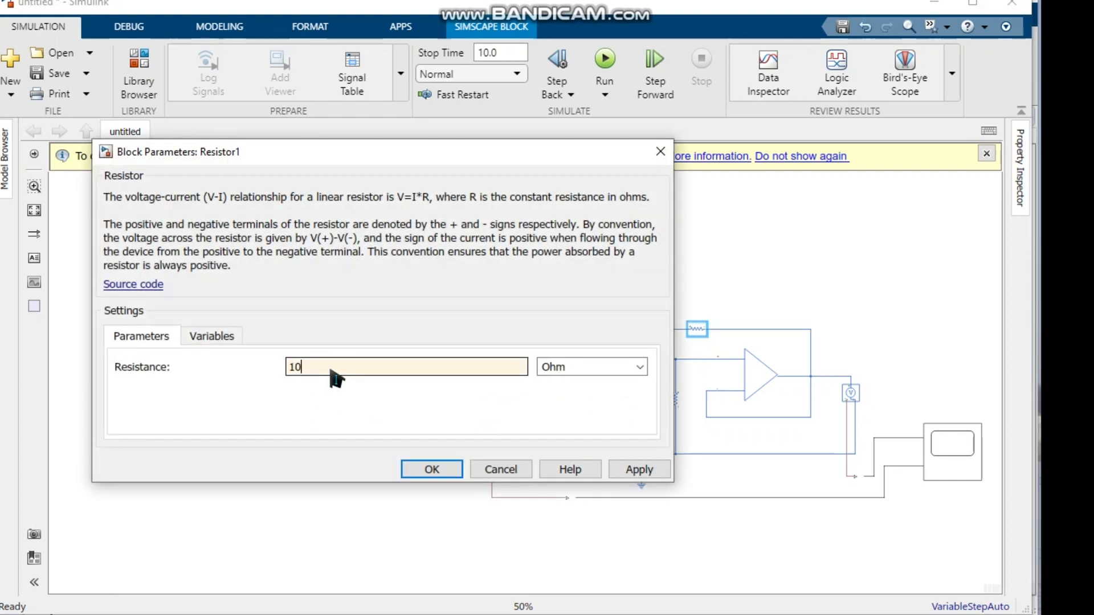
{"action": "left_click", "coordinate": [450, 470]}
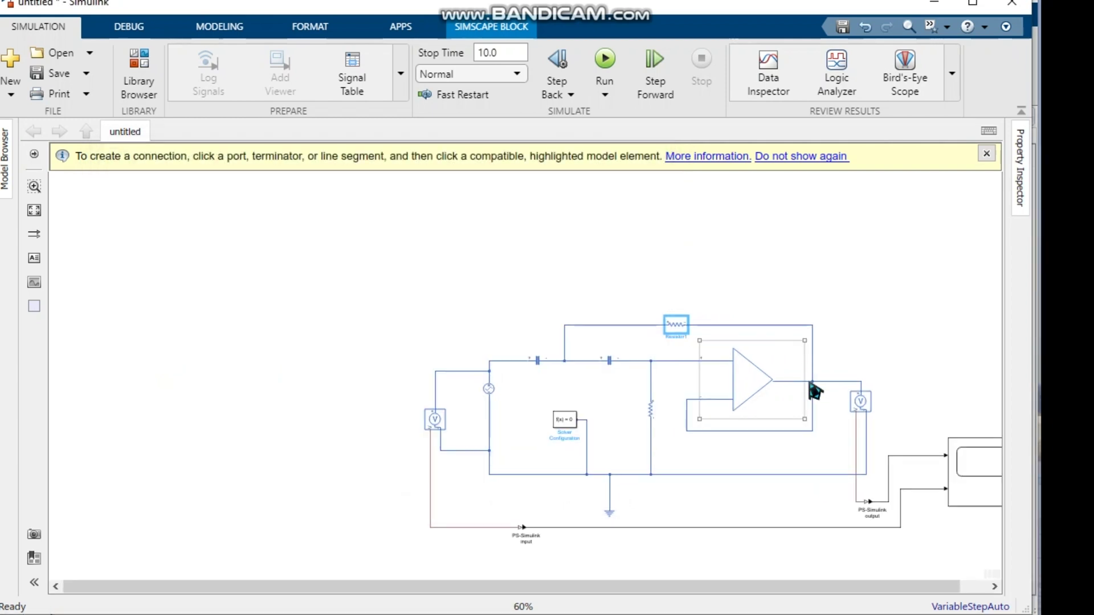
- Set the peak amplitude of the AC Voltage Source to 10 V and accept the block parameters
{"action": "scroll", "coordinate": [812, 353], "scroll_direction": "up", "scroll_amount": 1}
{"action": "left_click", "coordinate": [542, 385]}
{"action": "double_click", "coordinate": [483, 388]}
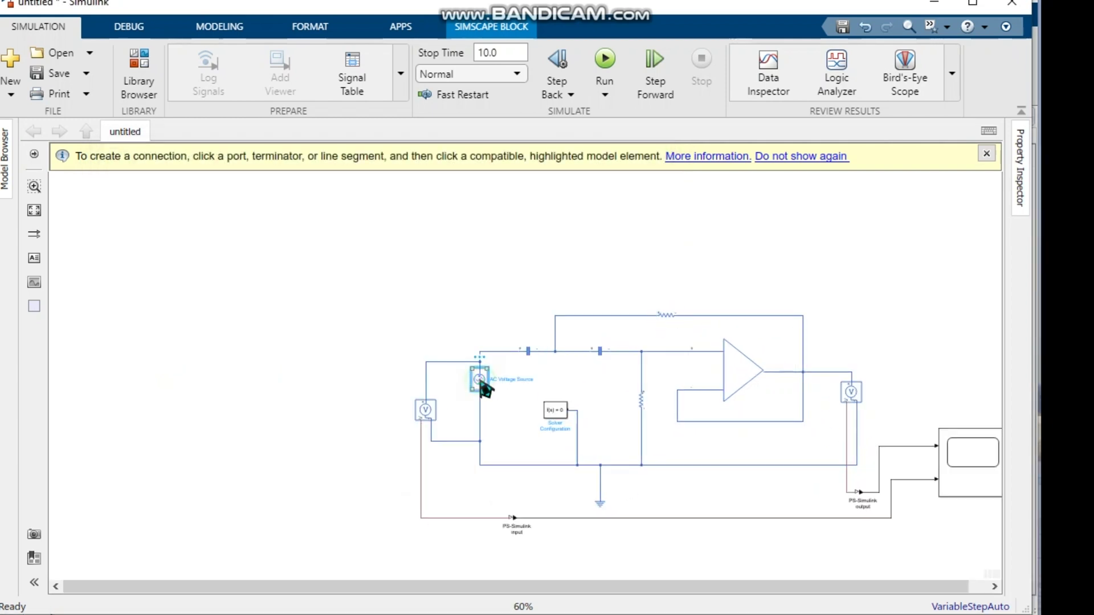
{"action": "left_click_drag", "start_coordinate": [236, 224], "coordinate": [534, 201]}
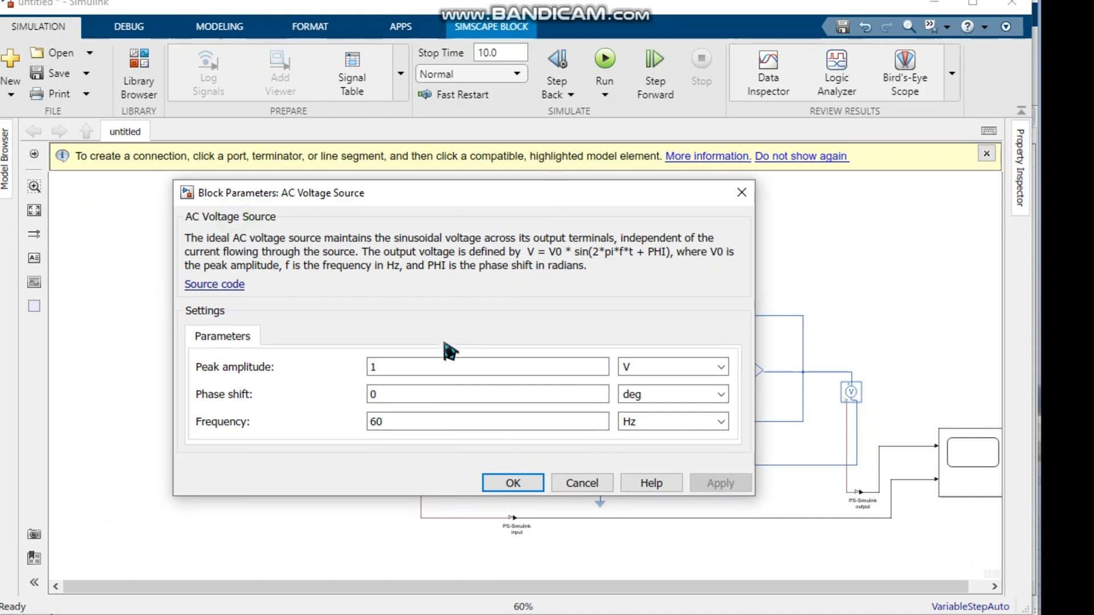
{"action": "double_click", "coordinate": [432, 367]}
{"action": "left_click", "coordinate": [463, 368]}
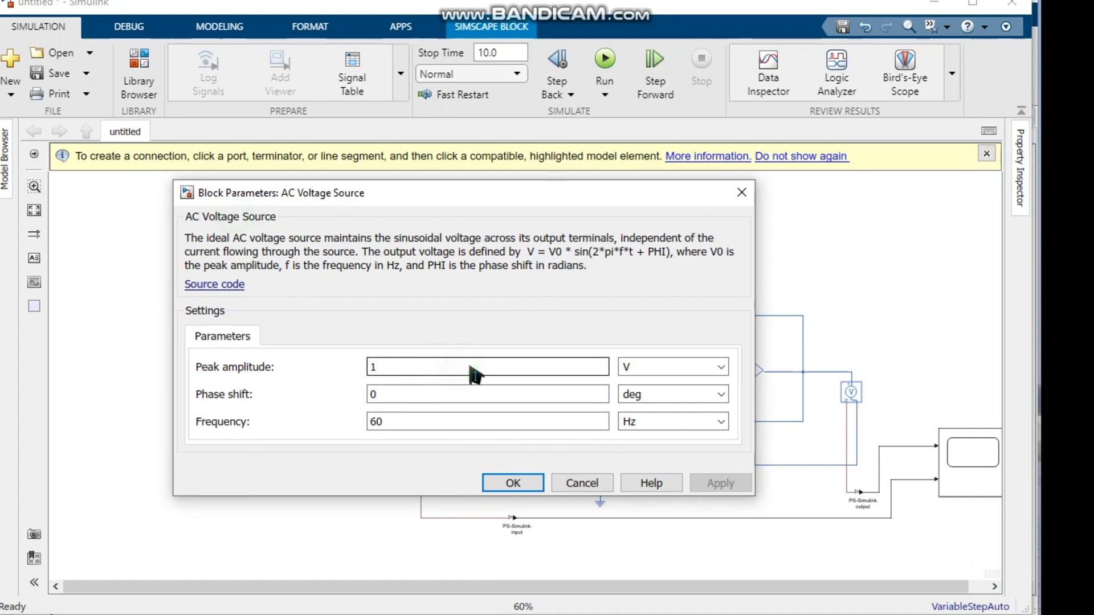
{"action": "type", "text": "0"}
{"action": "left_click", "coordinate": [513, 483]}
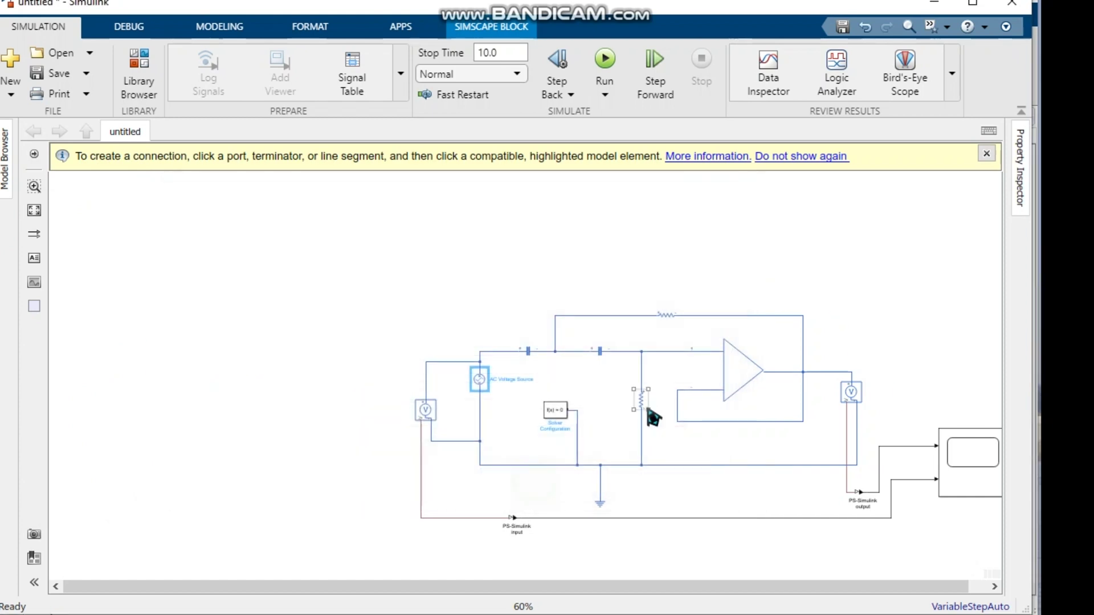
- Run the simulation, examine the plotted signals in the Scope, and close the Scope window
{"action": "scroll", "coordinate": [947, 429], "scroll_direction": "down", "scroll_amount": 3}
{"action": "scroll", "coordinate": [966, 488], "scroll_direction": "up", "scroll_amount": 3}
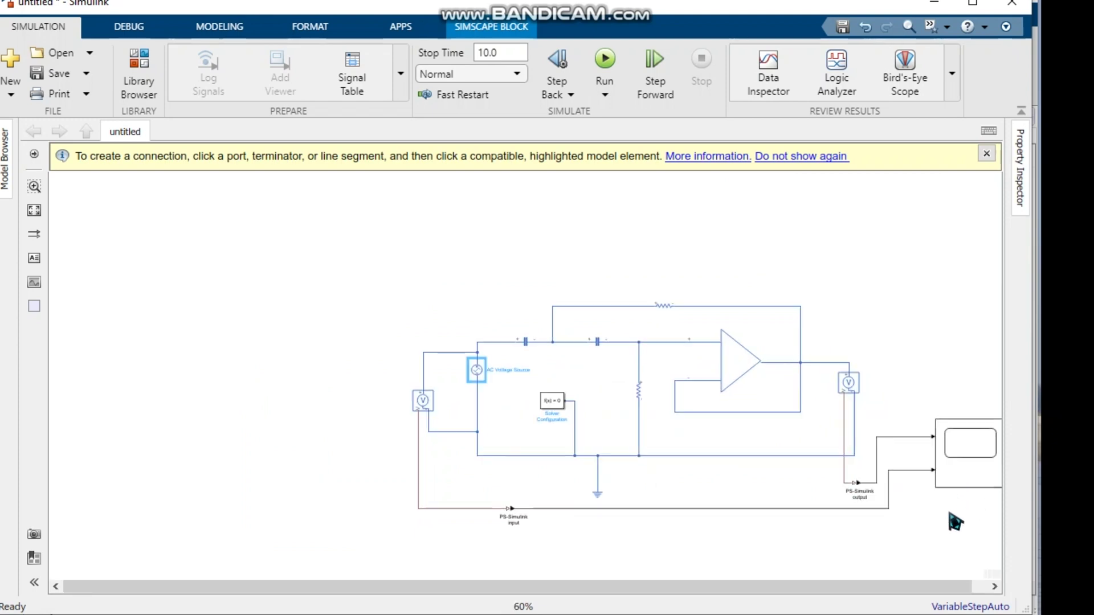
{"action": "left_click_drag", "start_coordinate": [895, 587], "coordinate": [911, 590]}
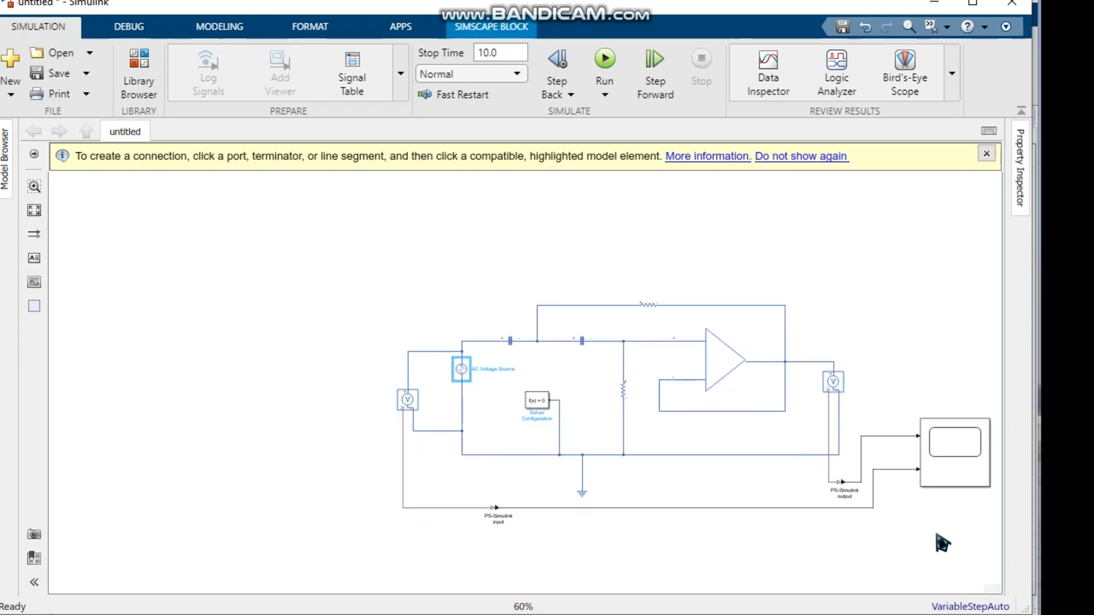
{"action": "left_click", "coordinate": [607, 60]}
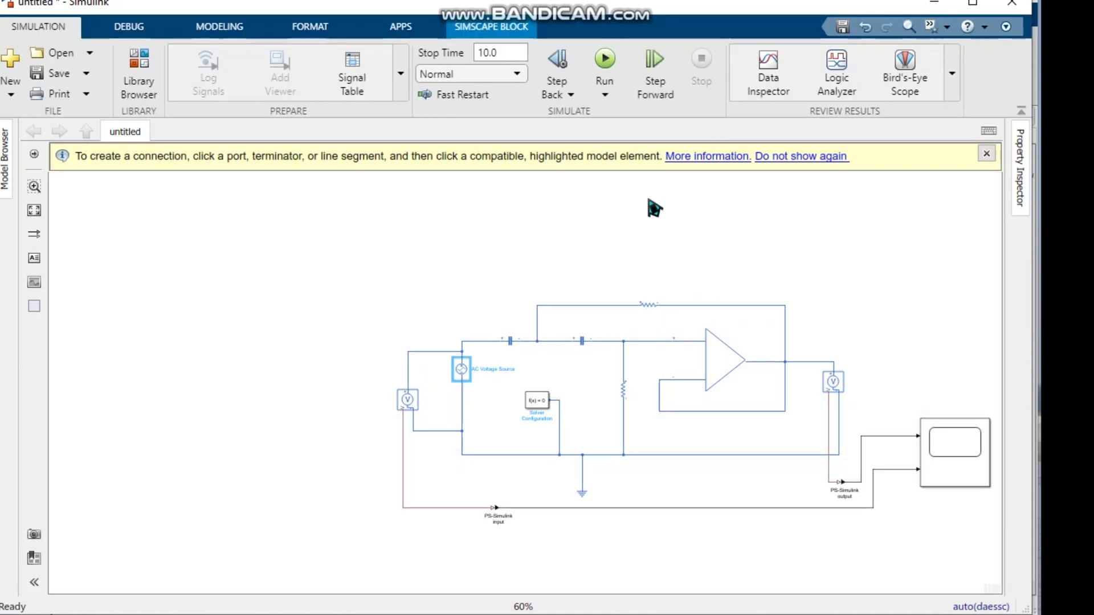
{"action": "double_click", "coordinate": [940, 447]}
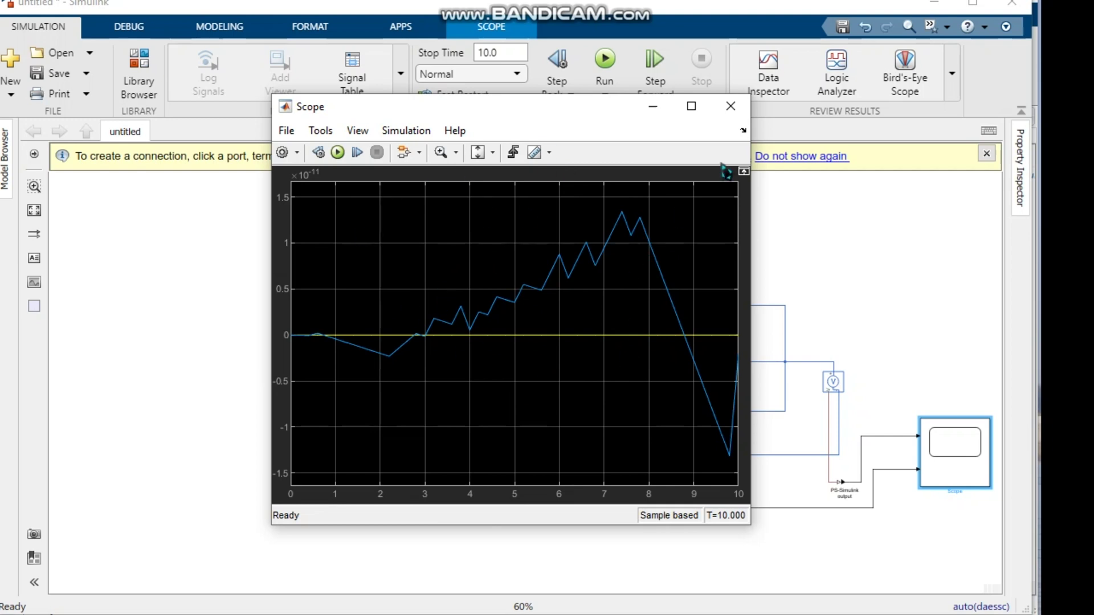
{"action": "left_click", "coordinate": [741, 113]}
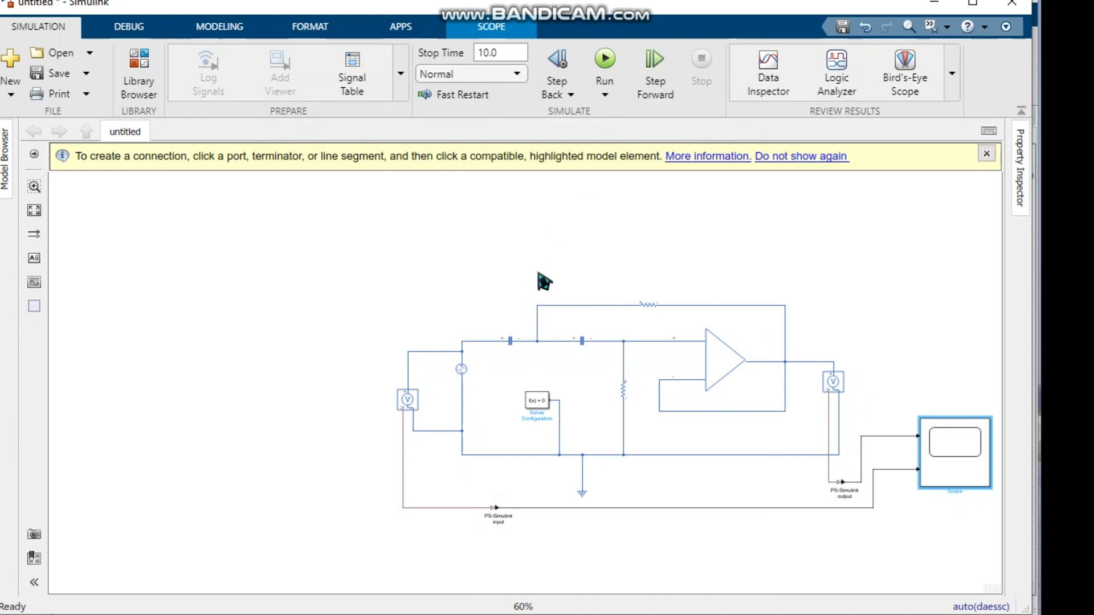
- Configure the model's variable-step solver as ode45 (Dormand-Prince) with a maximum step size of 0.0001
{"action": "key", "text": "ctrl+e"}
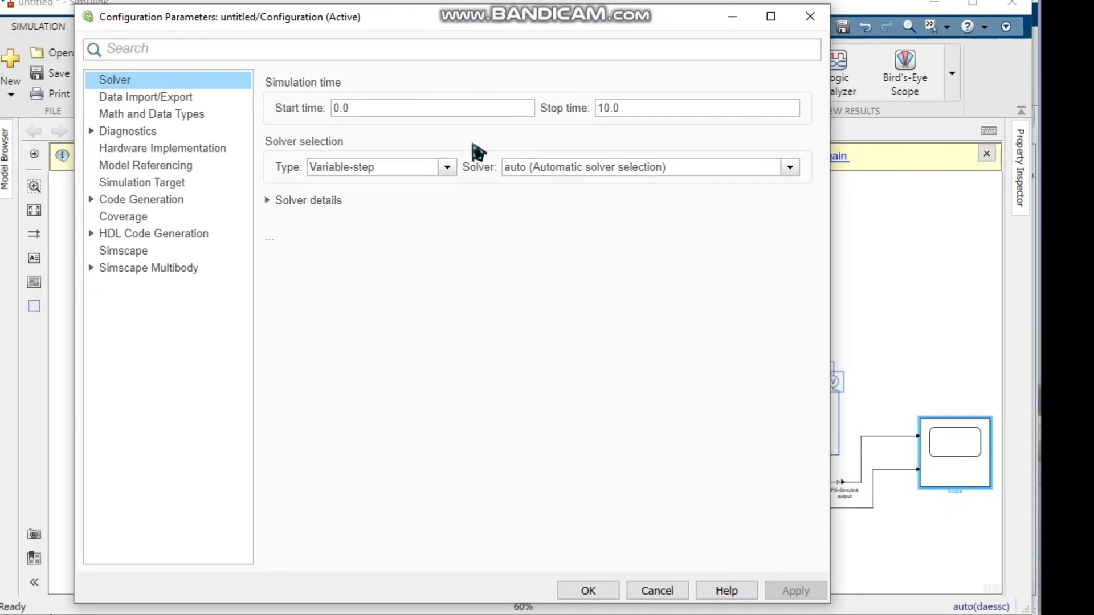
{"action": "left_click", "coordinate": [790, 167]}
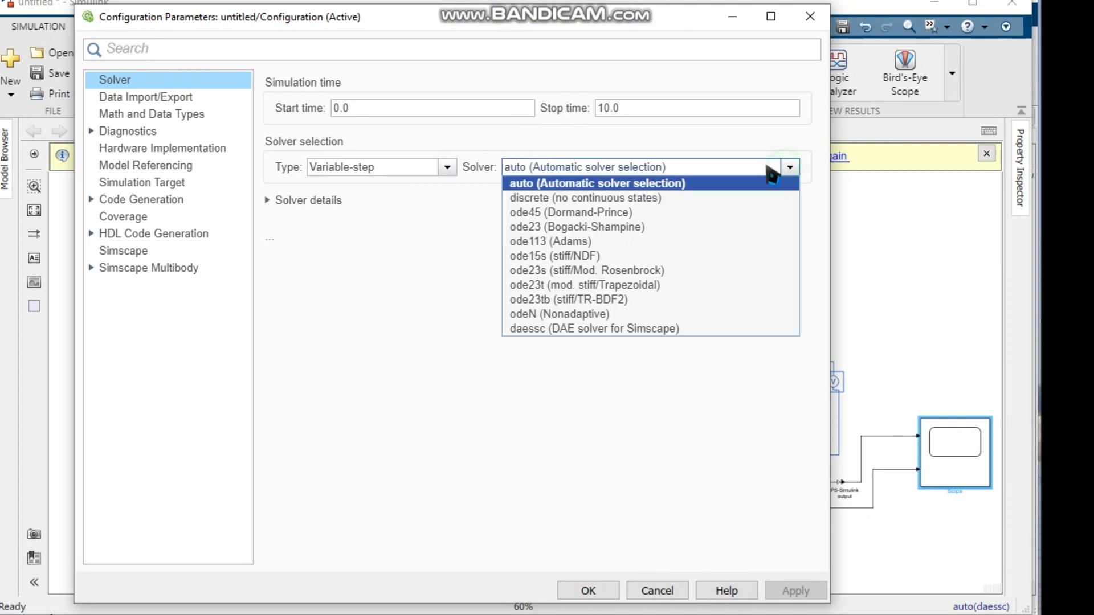
{"action": "left_click", "coordinate": [641, 215]}
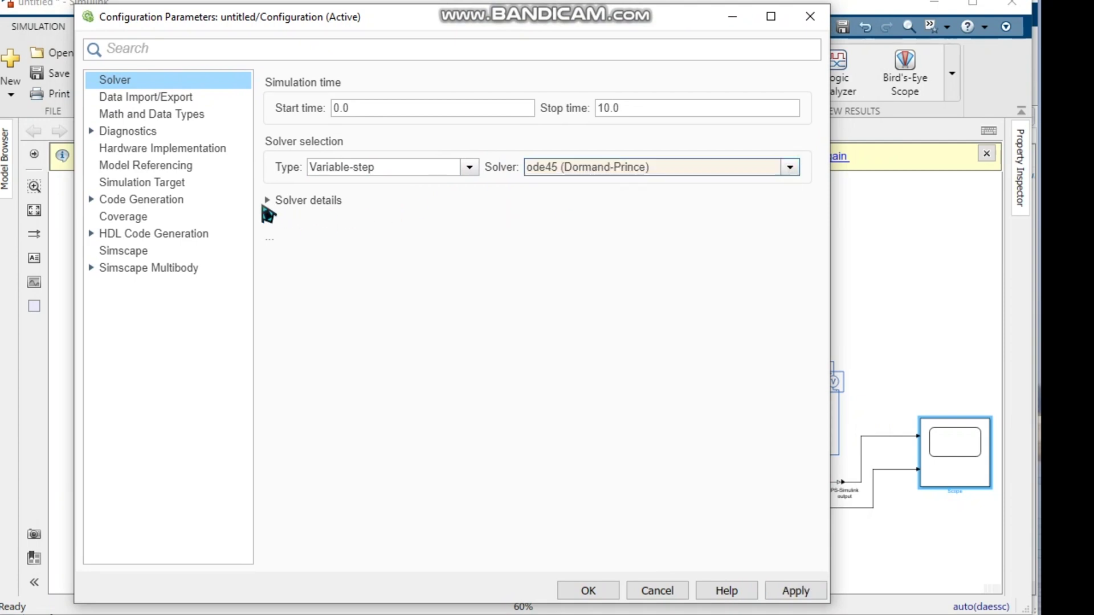
{"action": "left_click", "coordinate": [269, 202]}
{"action": "left_click_drag", "start_coordinate": [417, 242], "coordinate": [364, 248]}
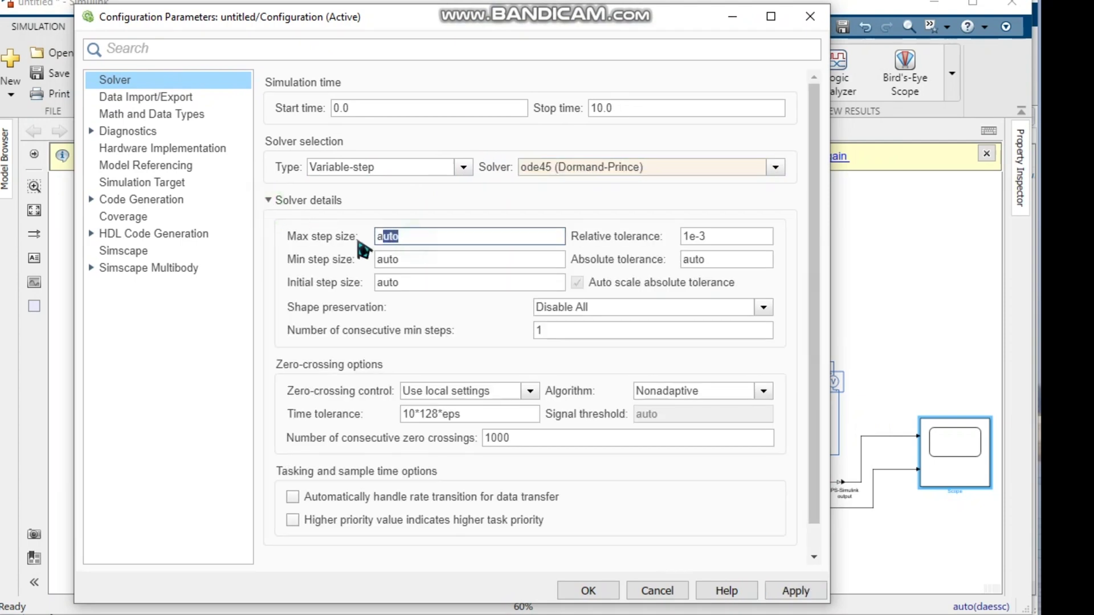
{"action": "type", "text": "0.0001"}
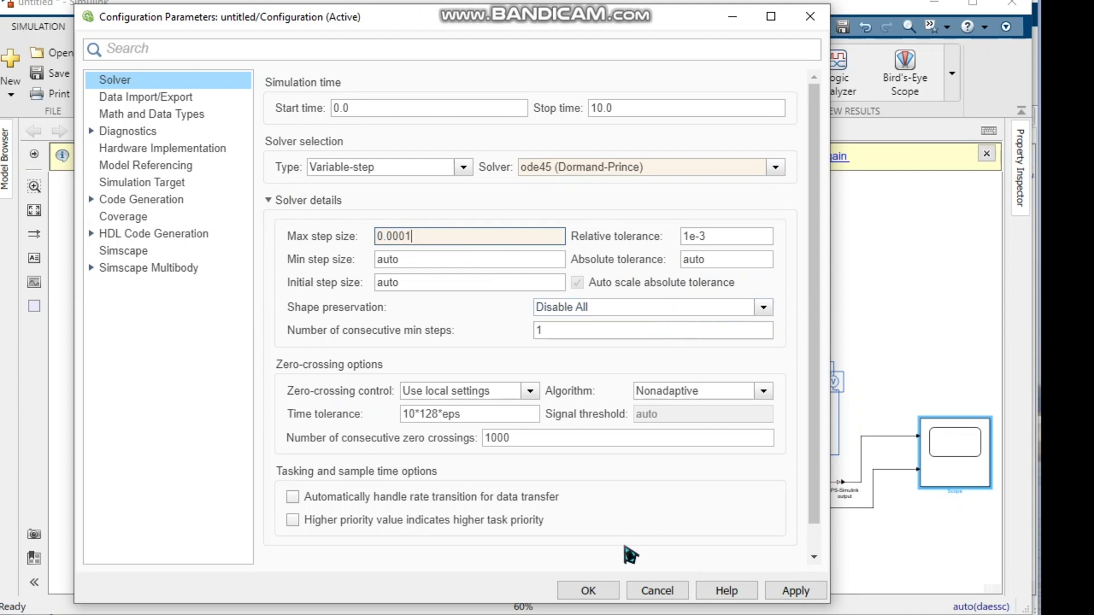
{"action": "left_click", "coordinate": [587, 592]}
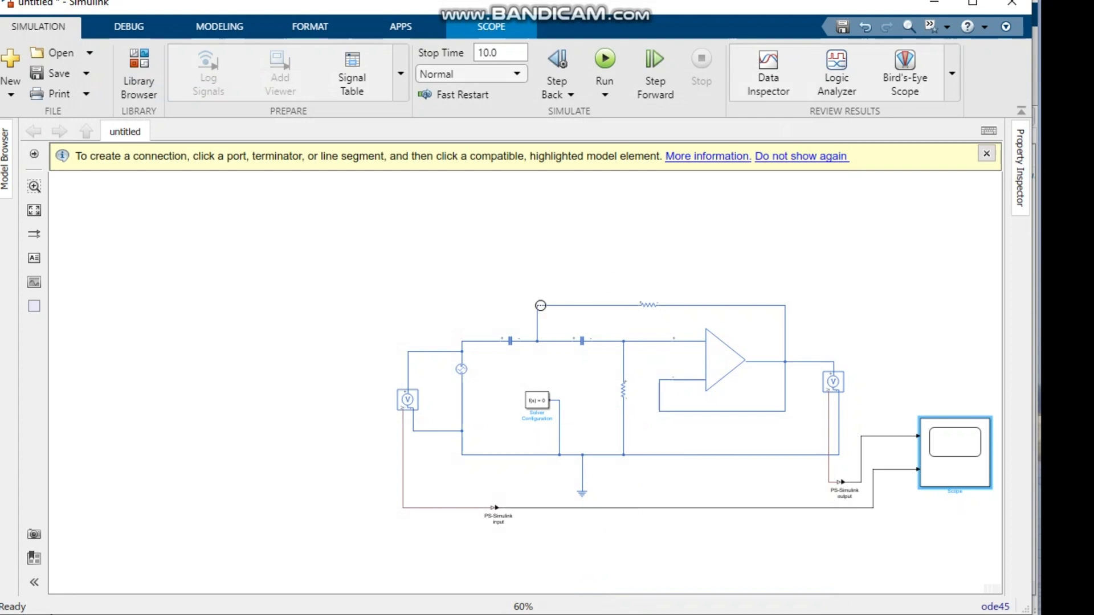
- Run the simulation with the new solver settings and open the Scope in a widened window
{"action": "left_click", "coordinate": [596, 58]}
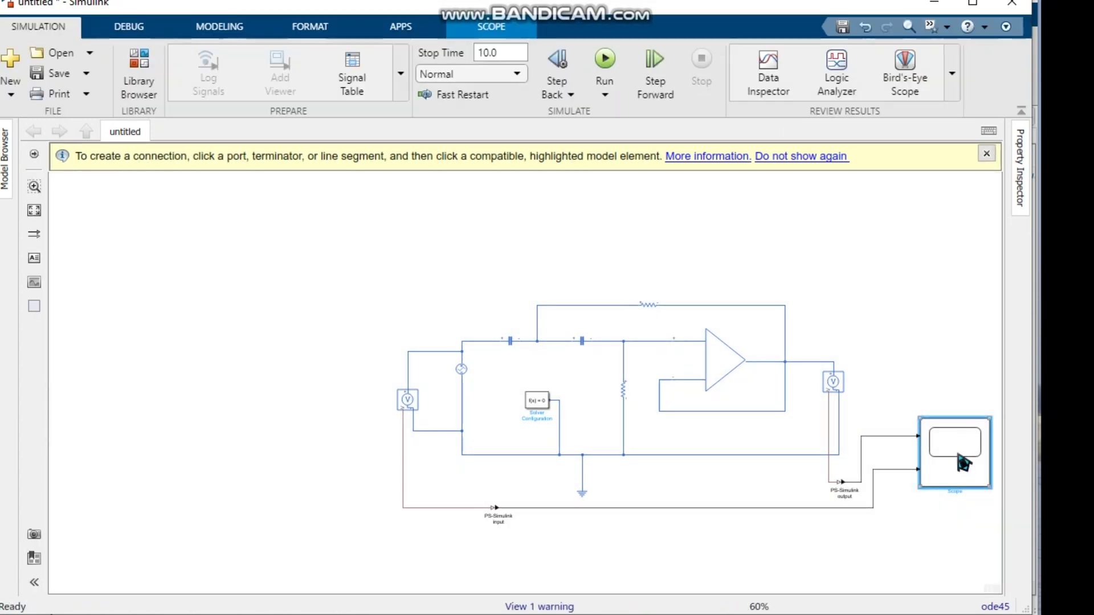
{"action": "double_click", "coordinate": [963, 463]}
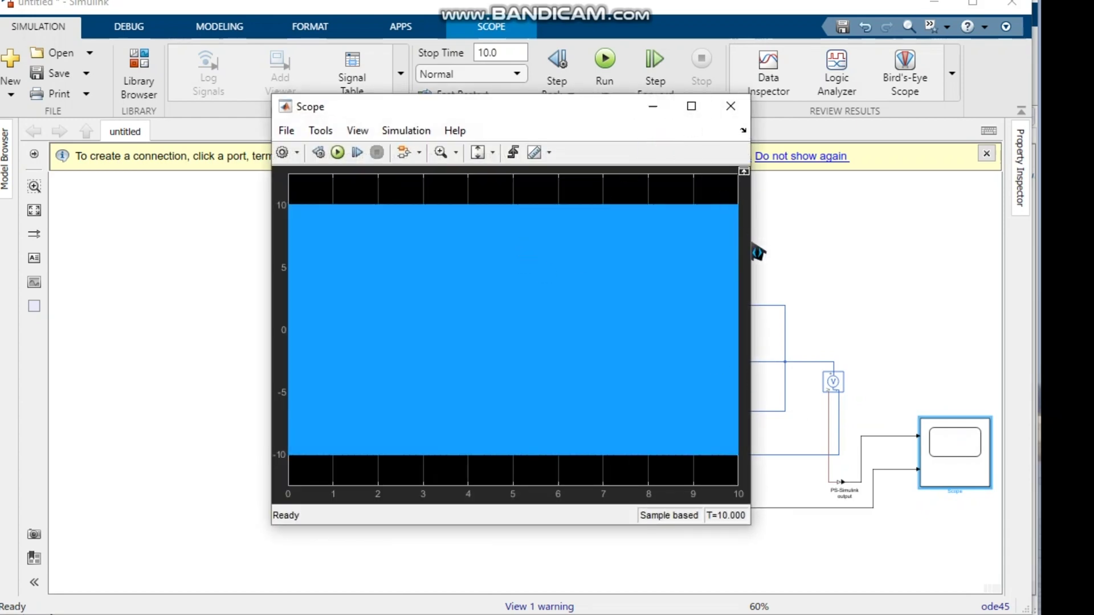
{"action": "left_click_drag", "start_coordinate": [751, 275], "coordinate": [960, 276]}
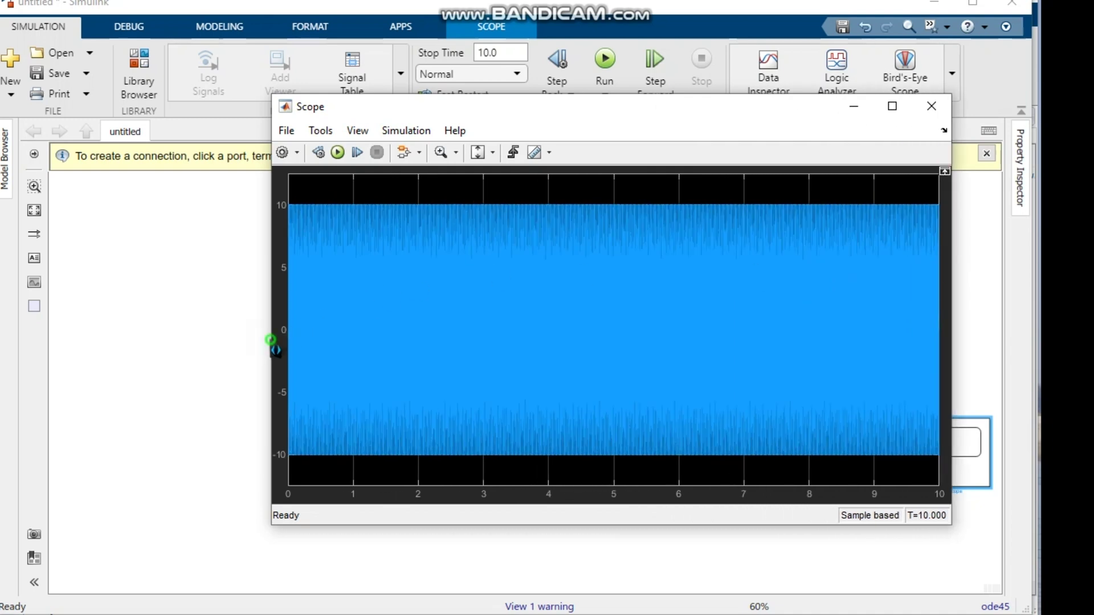
{"action": "left_click_drag", "start_coordinate": [273, 342], "coordinate": [135, 334]}
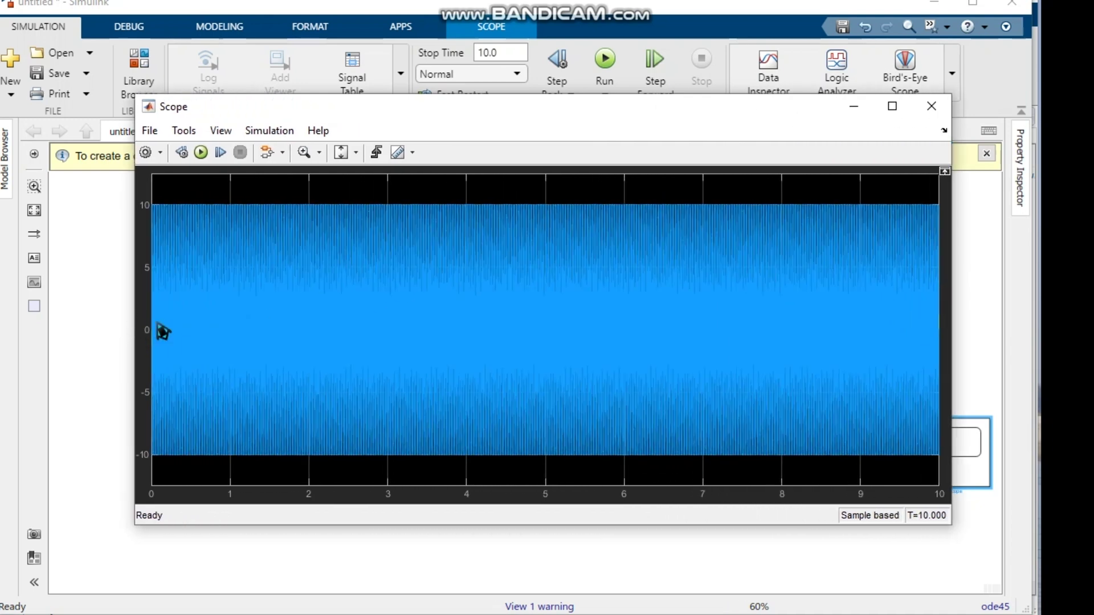
- Change the Scope layout to two vertically stacked displays, one for each input signal
{"action": "left_click", "coordinate": [161, 155]}
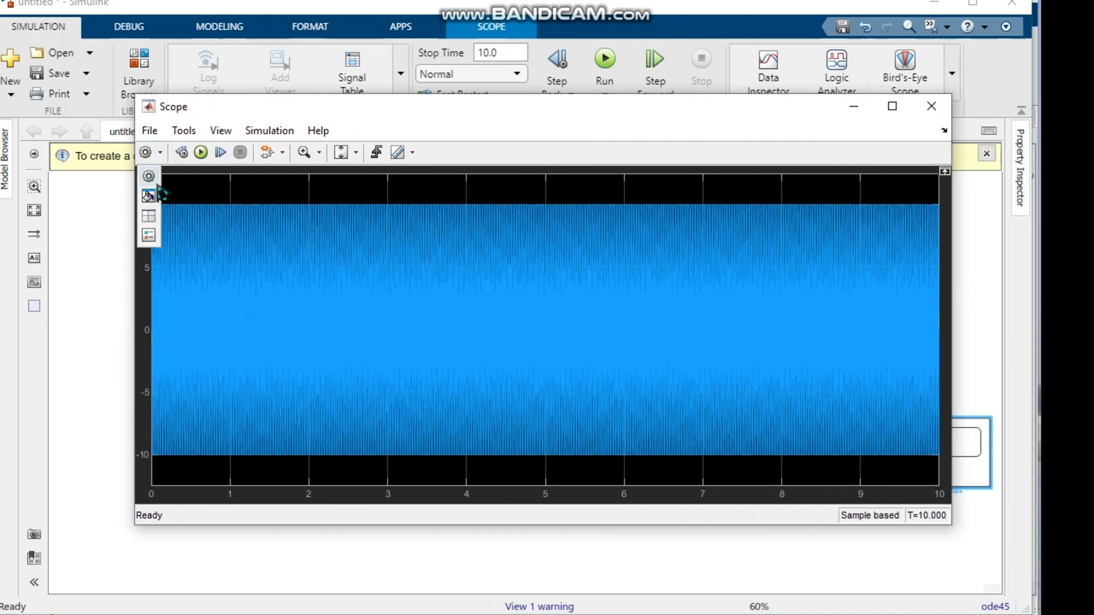
{"action": "left_click", "coordinate": [150, 223]}
{"action": "left_click", "coordinate": [166, 261]}
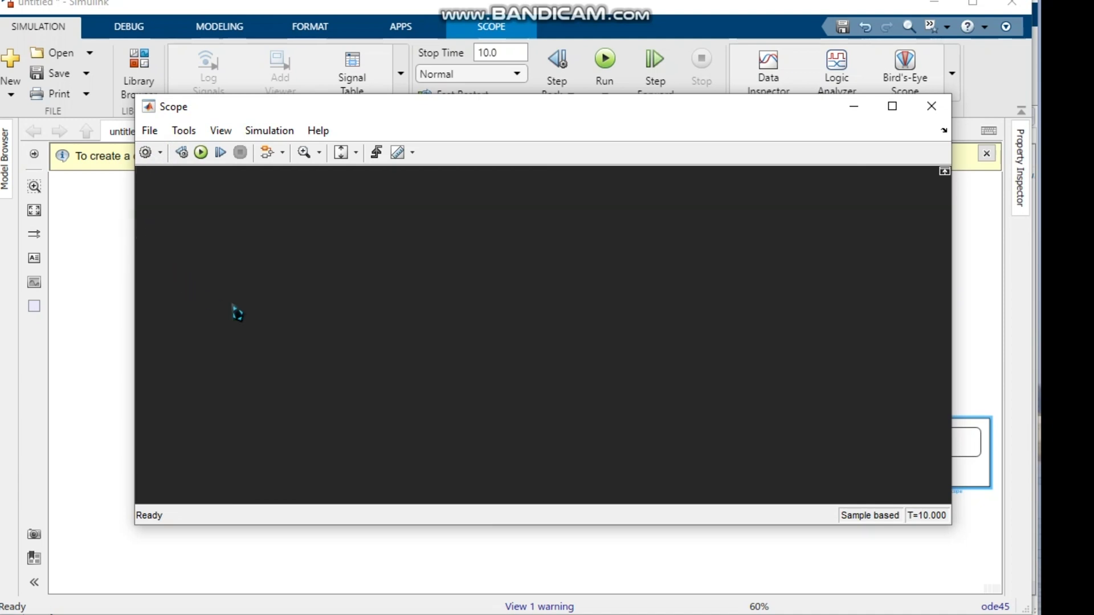
- Turn on the legend for both Scope displays, leaving the configuration properties as they are
{"action": "left_click", "coordinate": [149, 154]}
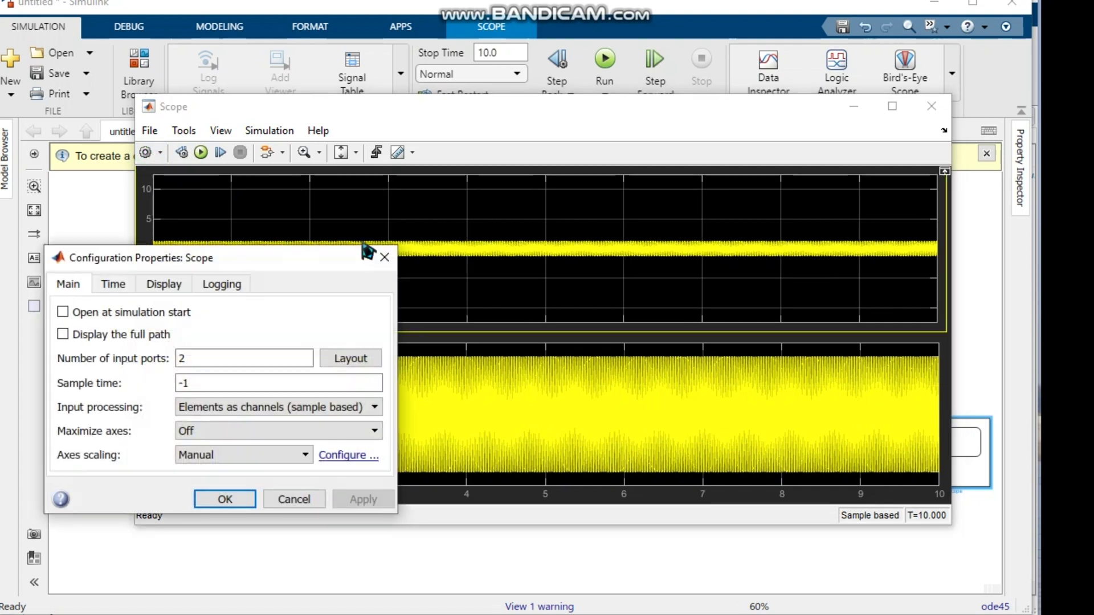
{"action": "left_click", "coordinate": [371, 251]}
{"action": "left_click", "coordinate": [159, 153]}
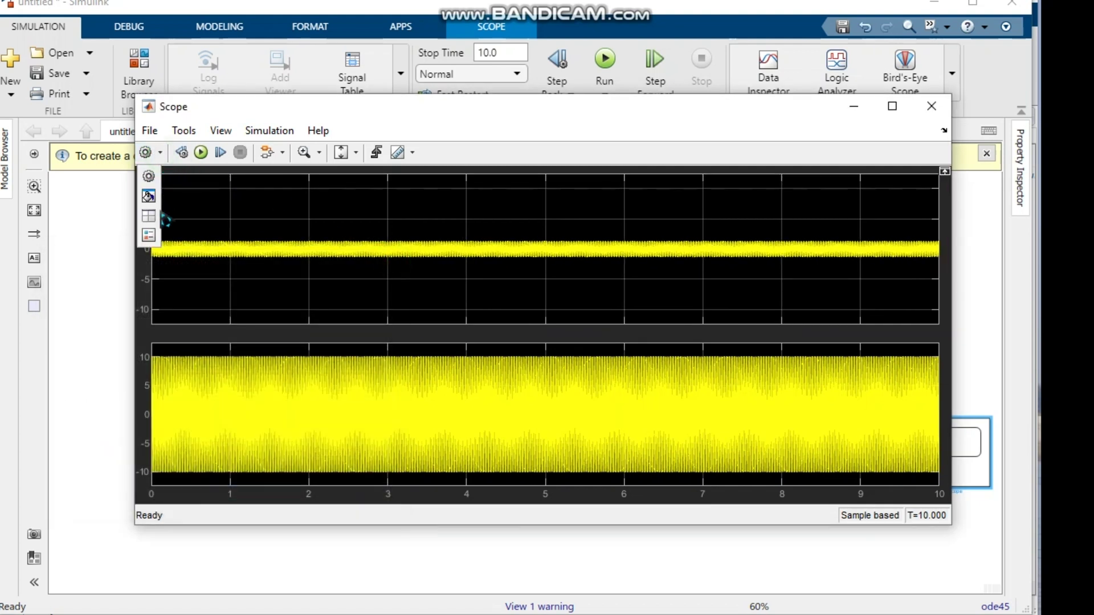
{"action": "left_click", "coordinate": [149, 235]}
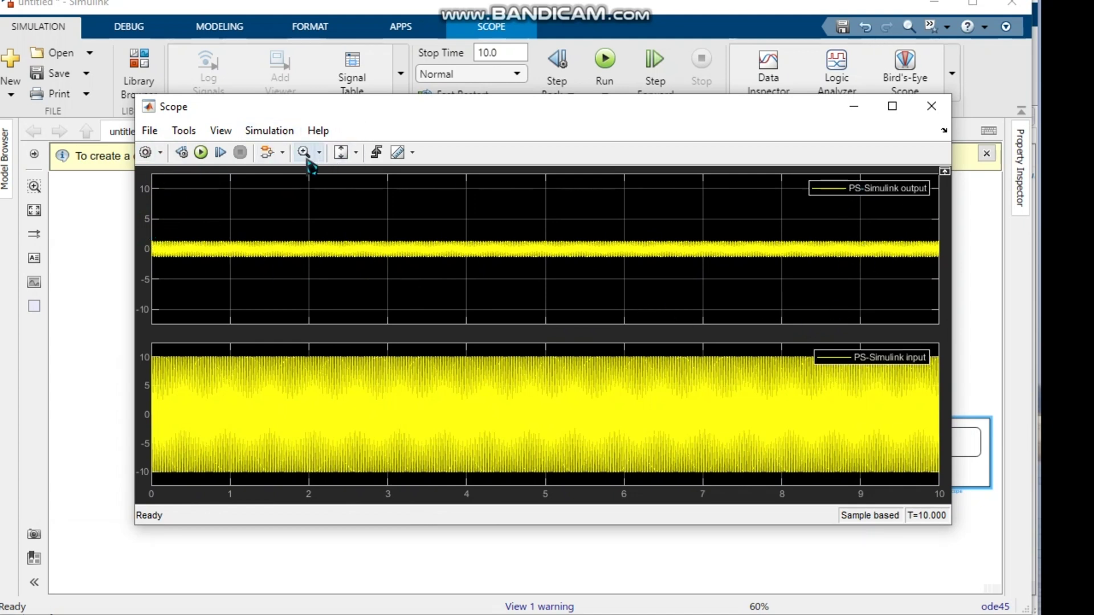
- Reopen the Scope and fit the output display's vertical axis to its signal
{"action": "left_click", "coordinate": [977, 4]}
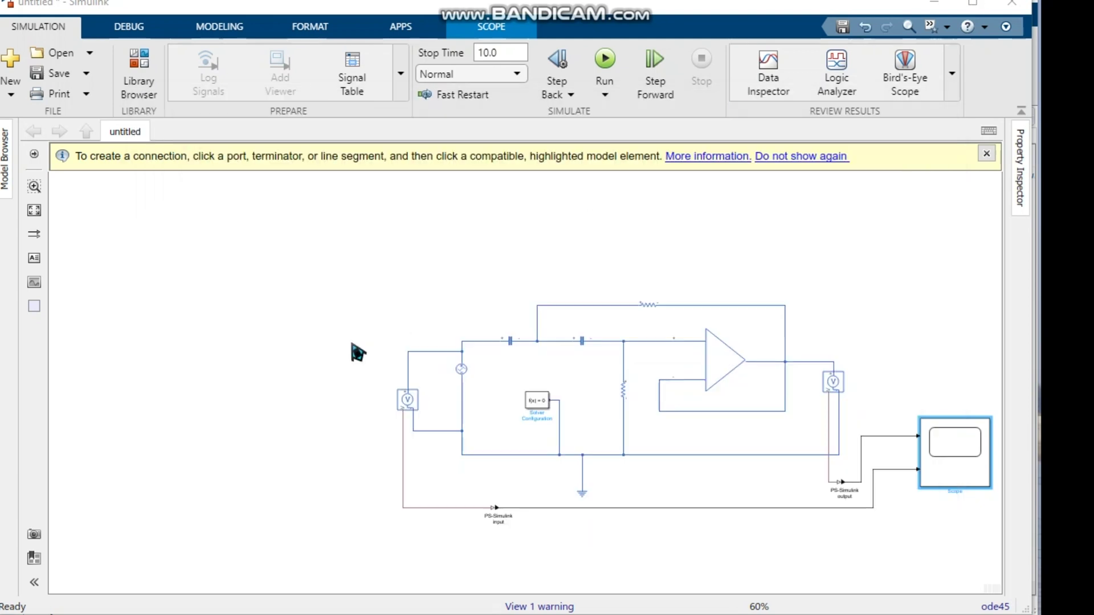
{"action": "left_click", "coordinate": [941, 449]}
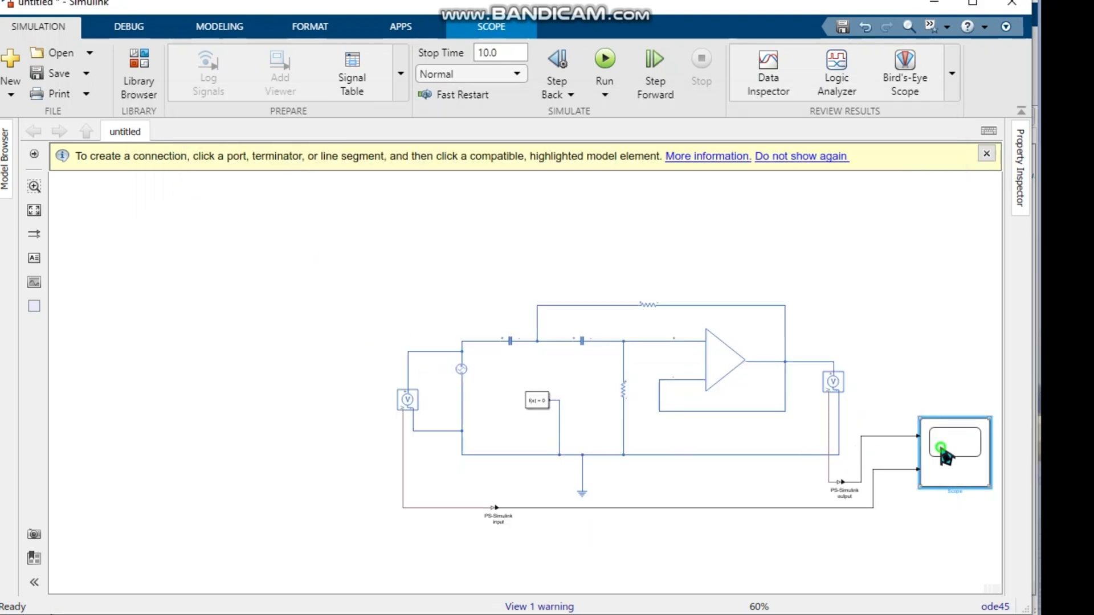
{"action": "double_click", "coordinate": [944, 456]}
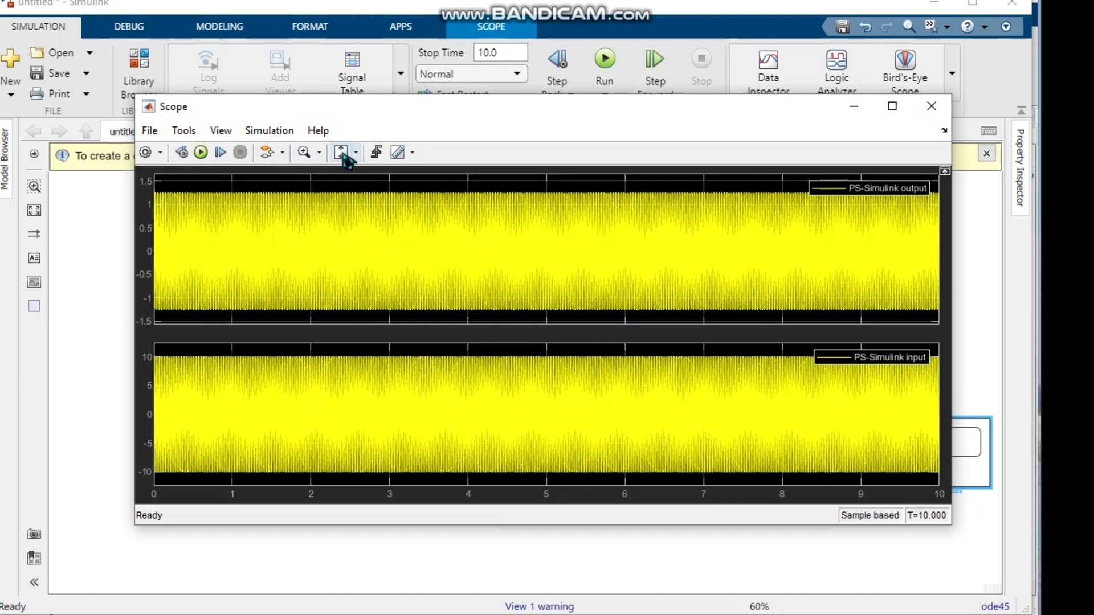
- Zoom both Scope displays along the time axis to about 2.05–2.3 s to examine the output and input waveforms
{"action": "left_click", "coordinate": [318, 155]}
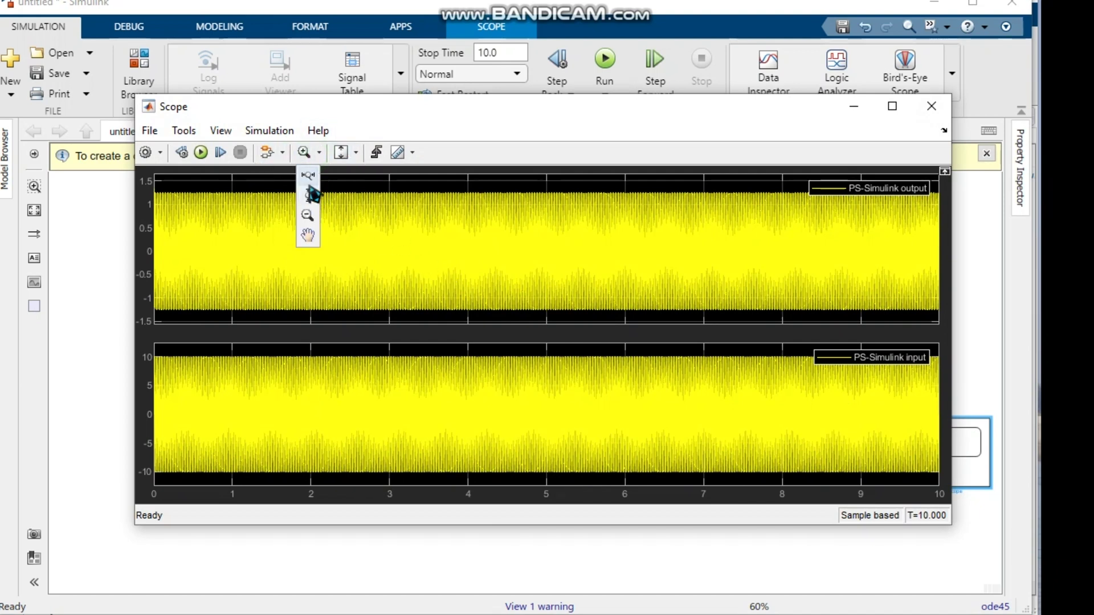
{"action": "left_click", "coordinate": [306, 195]}
{"action": "left_click", "coordinate": [321, 238]}
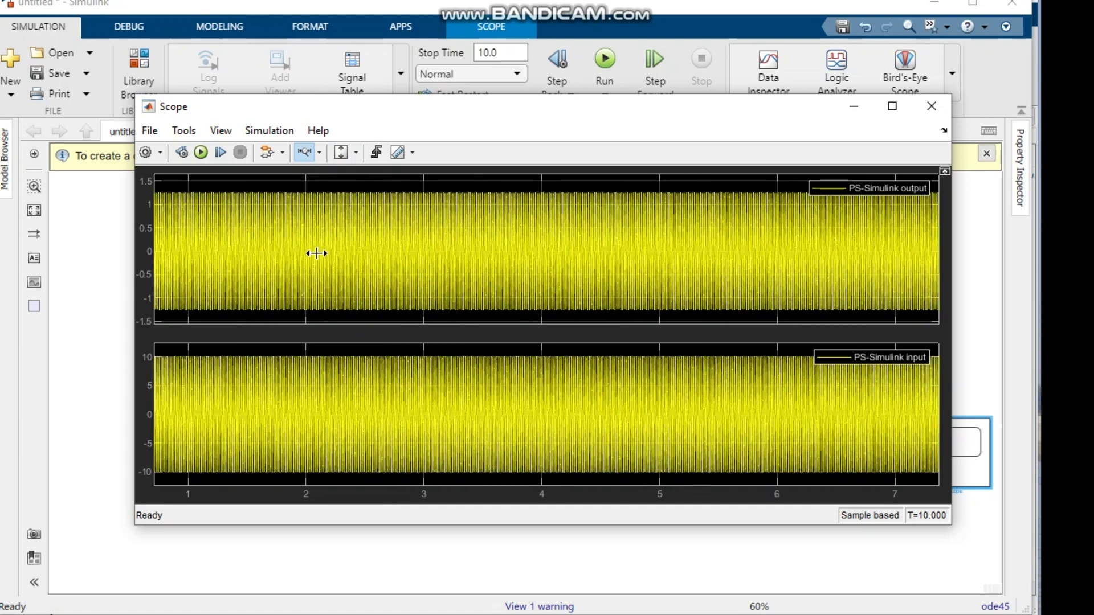
{"action": "left_click_drag", "start_coordinate": [344, 261], "coordinate": [342, 260]}
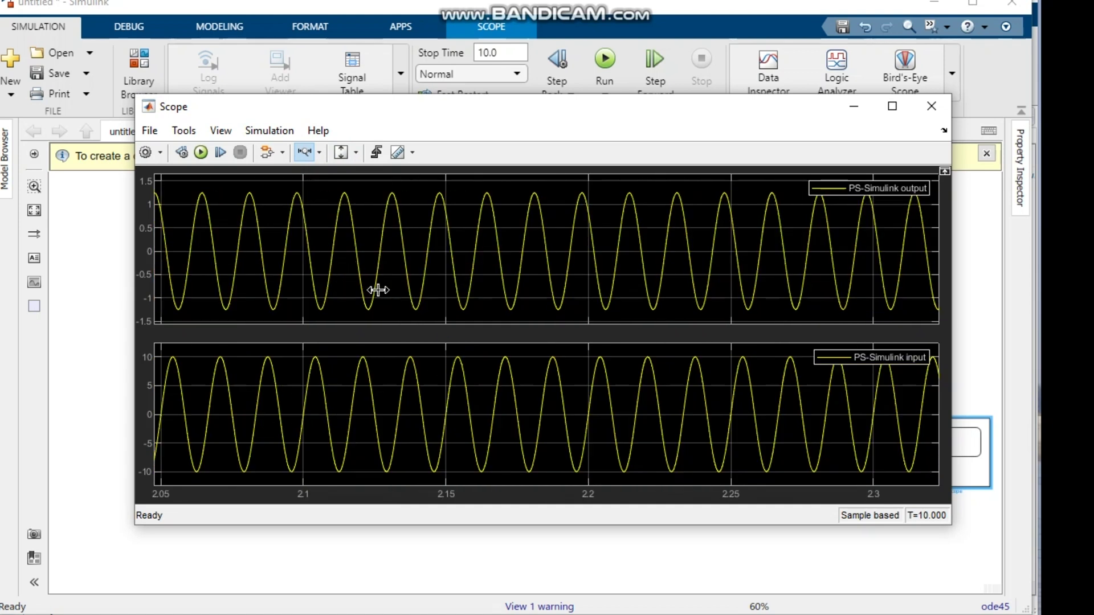
{"action": "left_click", "coordinate": [340, 308]}
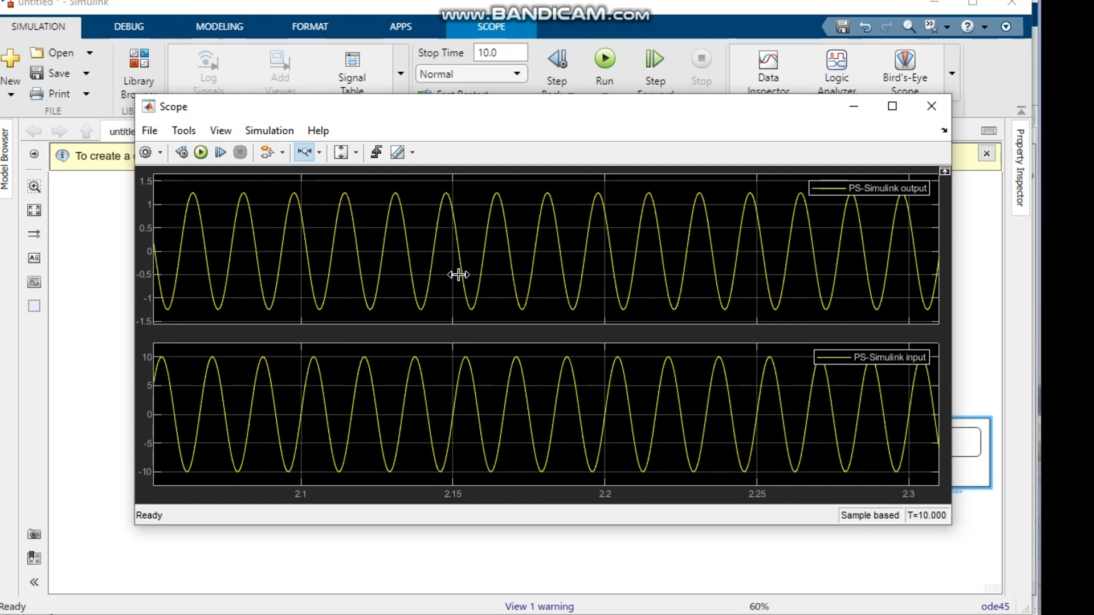
- Restore the full signal range and zoom the time axis to about 2.13–2.25 s to compare output and input
{"action": "left_click", "coordinate": [355, 153]}
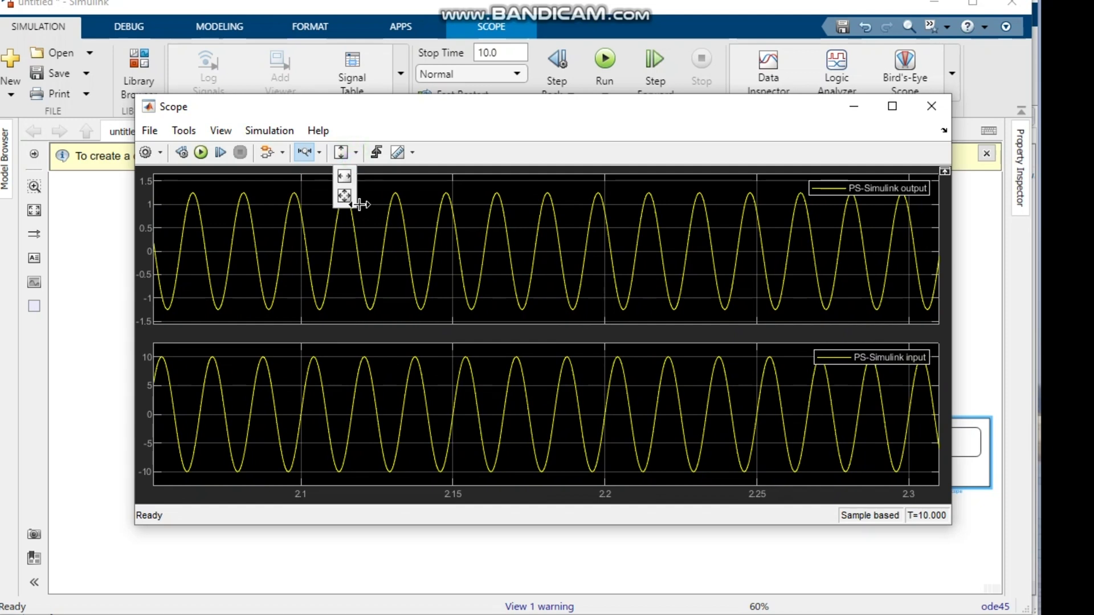
{"action": "left_click", "coordinate": [344, 196]}
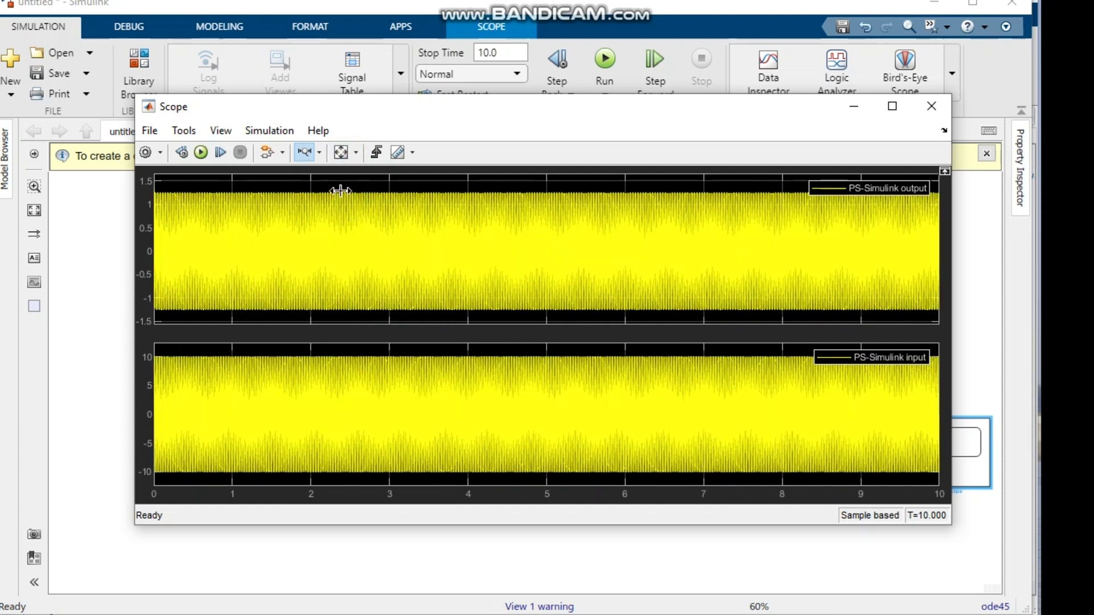
{"action": "left_click", "coordinate": [355, 153]}
{"action": "left_click", "coordinate": [354, 177]}
{"action": "scroll", "coordinate": [316, 238], "scroll_direction": "up", "scroll_amount": 1}
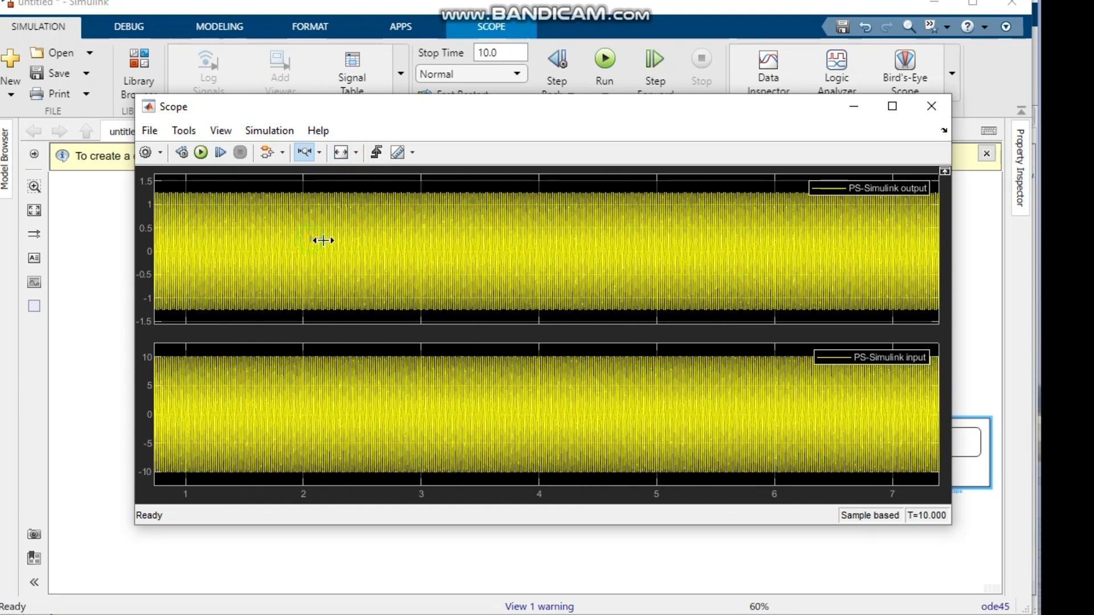
{"action": "scroll", "coordinate": [323, 240], "scroll_direction": "up", "scroll_amount": 1}
{"action": "left_click_drag", "start_coordinate": [316, 255], "coordinate": [337, 258]}
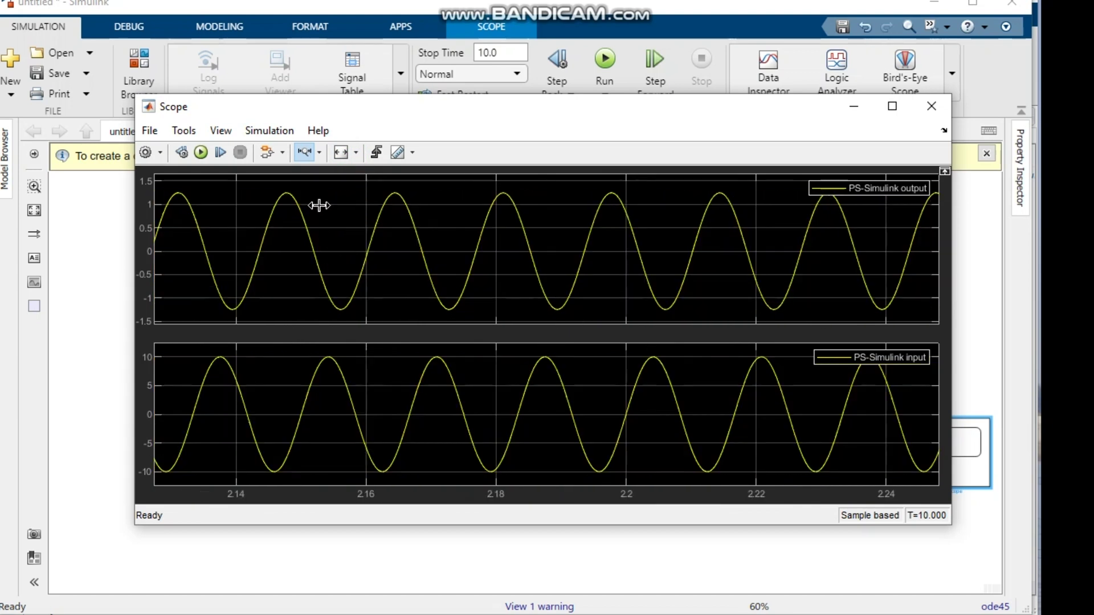
- Inspect the output display with a vertical-only zoom, and close the Scope after fitting both axes back to the full signals
{"action": "left_click", "coordinate": [319, 152]}
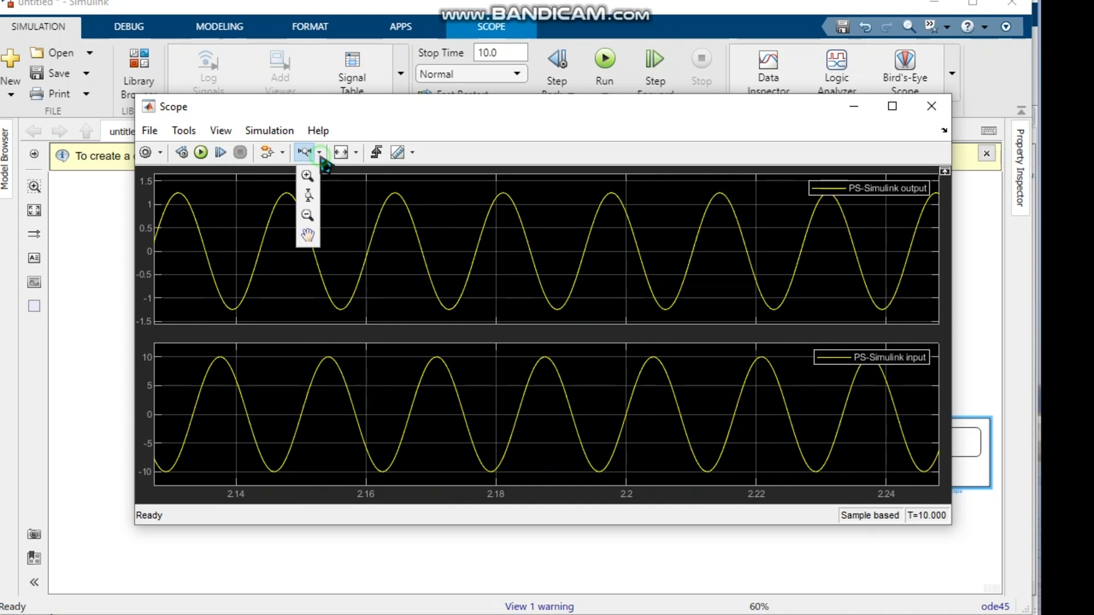
{"action": "left_click", "coordinate": [313, 200]}
{"action": "left_click_drag", "start_coordinate": [319, 216], "coordinate": [323, 228]}
{"action": "left_click", "coordinate": [344, 152]}
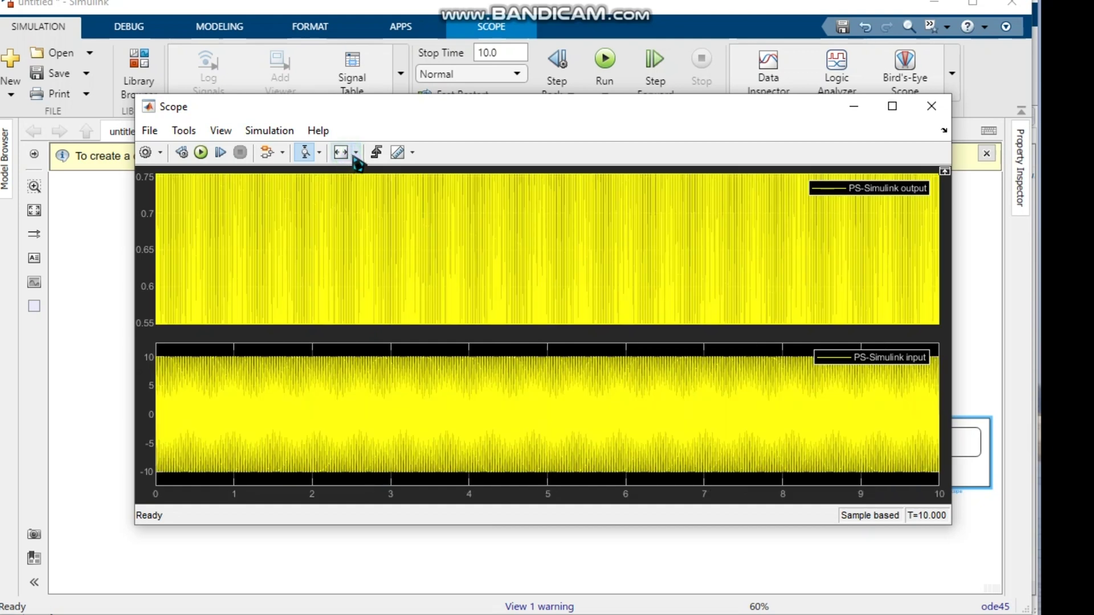
{"action": "left_click", "coordinate": [355, 152]}
{"action": "left_click", "coordinate": [345, 197]}
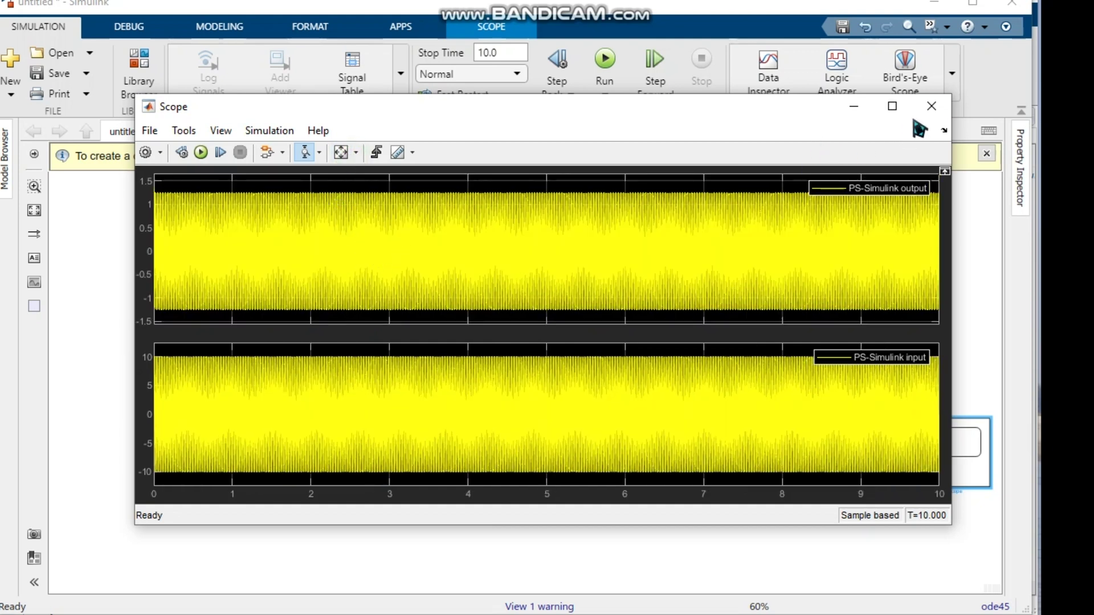
{"action": "left_click", "coordinate": [932, 106]}
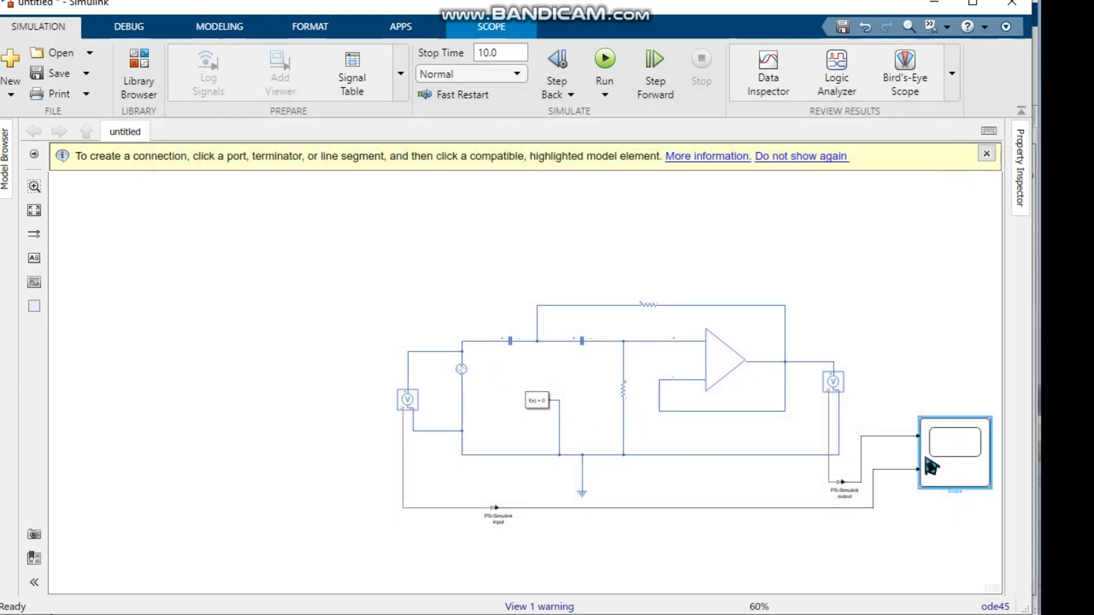
- Add a second AC Voltage Source block to the model beside the existing source
{"action": "scroll", "coordinate": [956, 455], "scroll_direction": "up", "scroll_amount": 2}
{"action": "scroll", "coordinate": [958, 464], "scroll_direction": "down", "scroll_amount": 2}
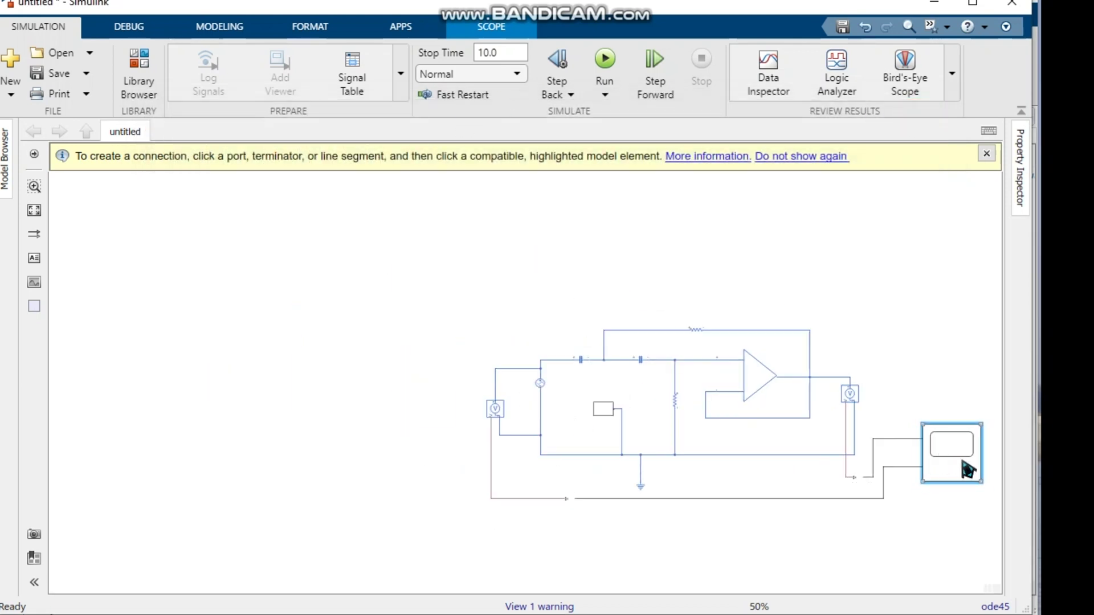
{"action": "scroll", "coordinate": [967, 470], "scroll_direction": "up", "scroll_amount": 1}
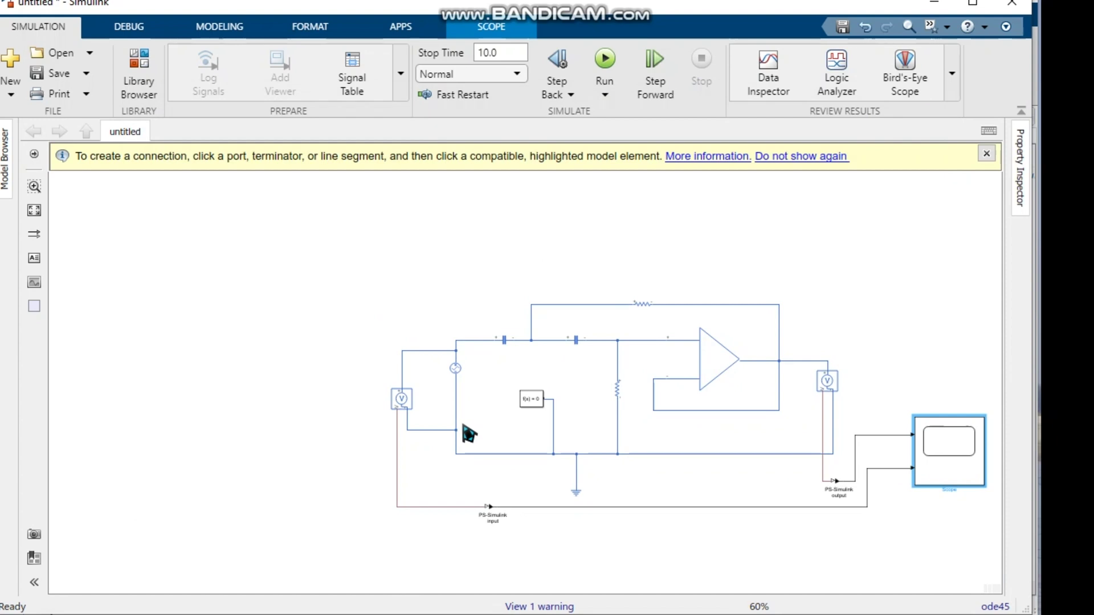
{"action": "scroll", "coordinate": [489, 435], "scroll_direction": "up", "scroll_amount": 2}
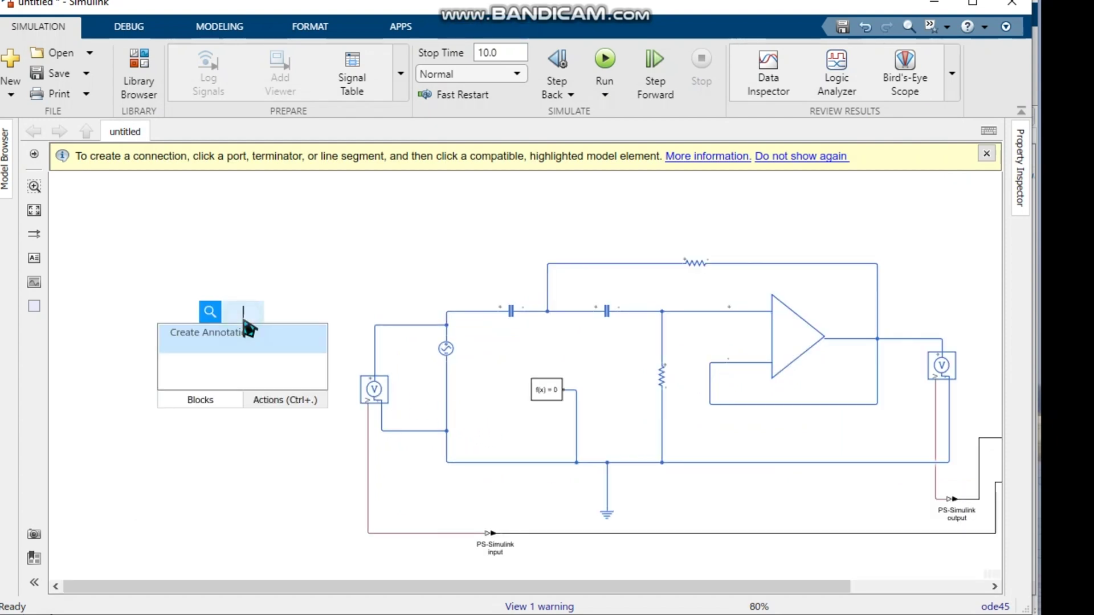
{"action": "type", "text": "ac"}
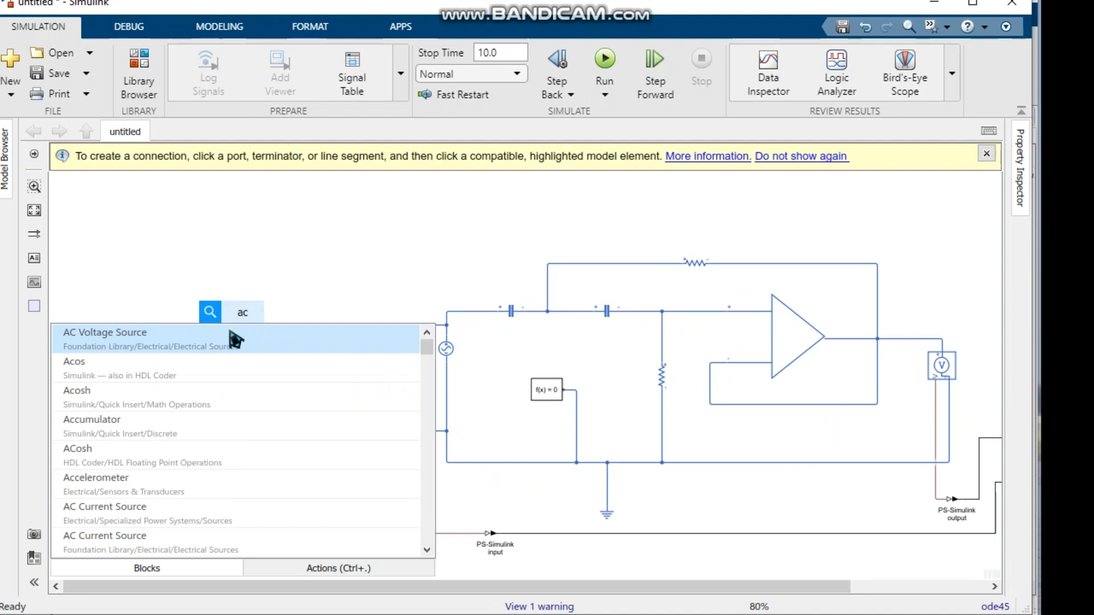
{"action": "left_click", "coordinate": [237, 337]}
{"action": "left_click_drag", "start_coordinate": [250, 335], "coordinate": [495, 393]}
- Delete the wire below the original voltage source and connect the new AC Voltage Source in series in its place
{"action": "left_click", "coordinate": [447, 401]}
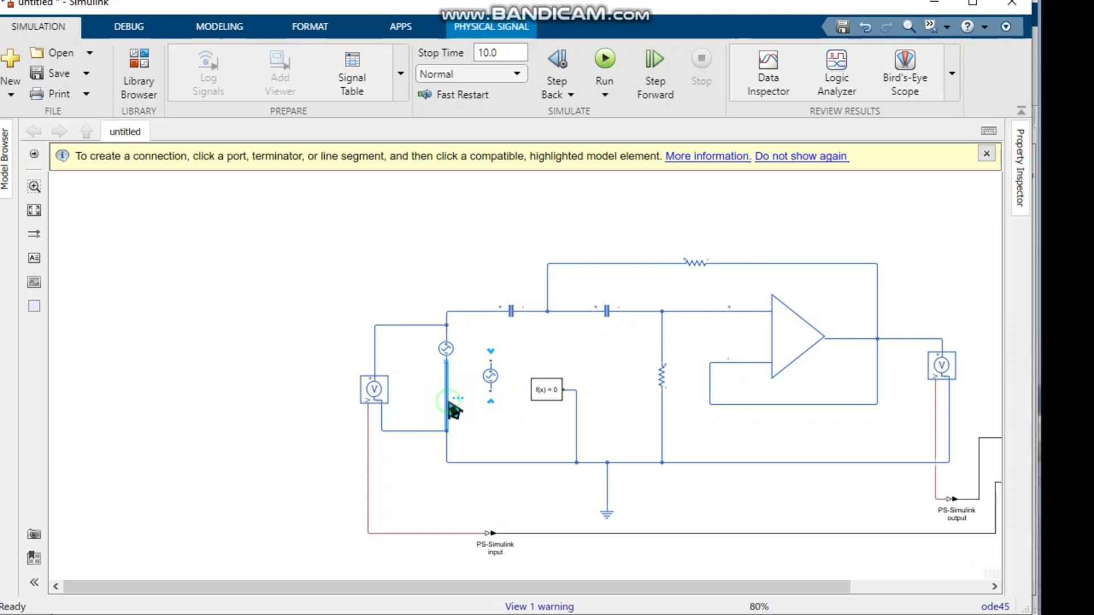
{"action": "key", "text": "Delete"}
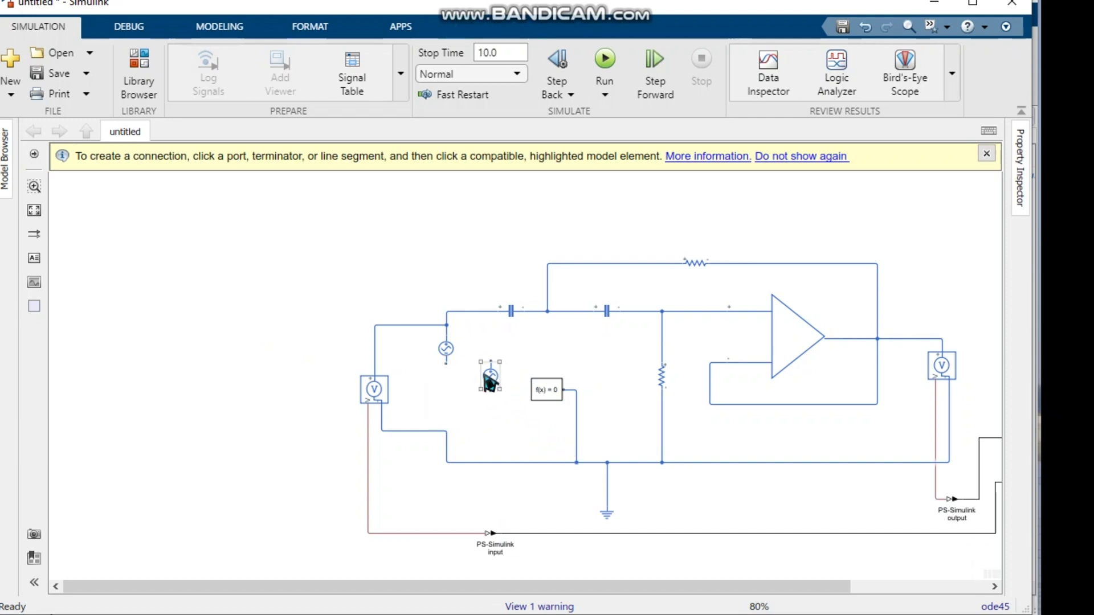
{"action": "mouse_move", "coordinate": [490, 382]}
{"action": "left_mouse_down"}
{"action": "mouse_move", "coordinate": [446, 412]}
{"action": "mouse_move", "coordinate": [448, 369]}
{"action": "left_mouse_up"}
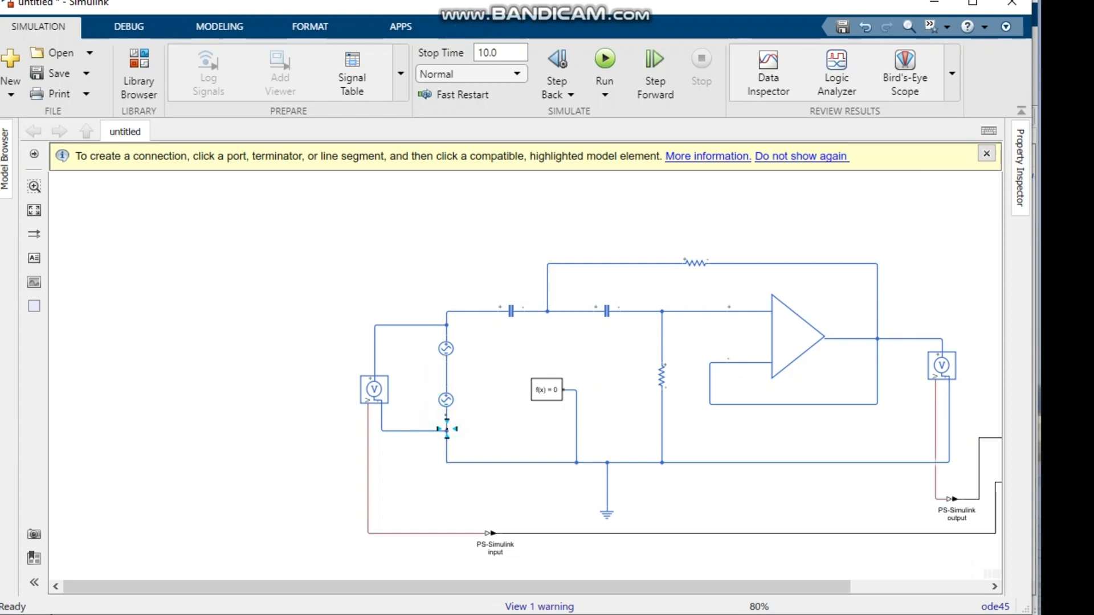
- Rename the new lower AC Voltage Source block as Noise
{"action": "left_click", "coordinate": [451, 406]}
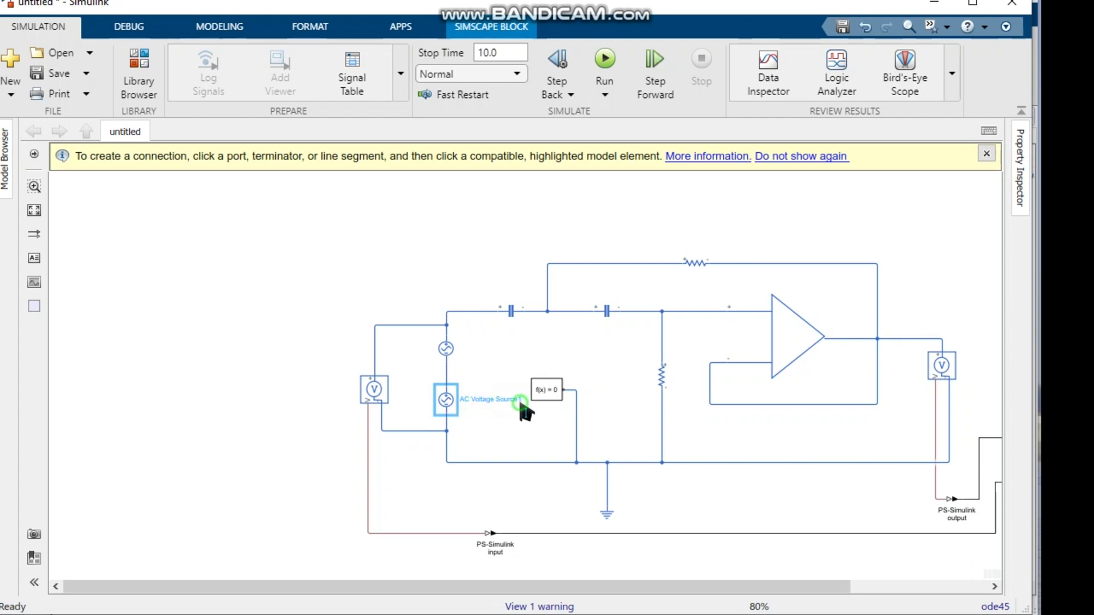
{"action": "left_click", "coordinate": [468, 400], "text": "shift"}
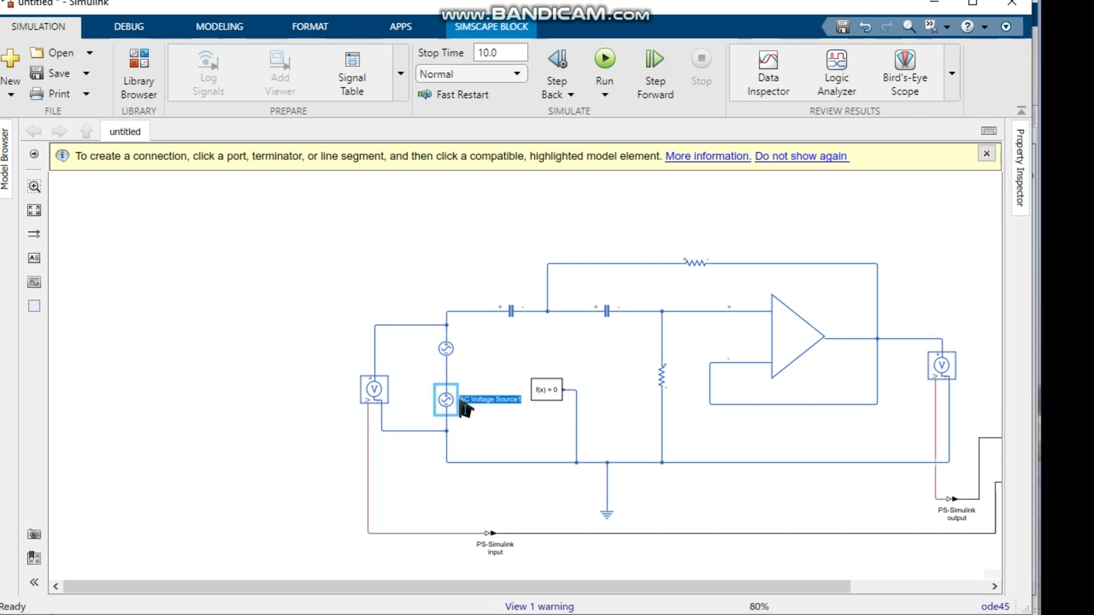
{"action": "type", "text": "No"}
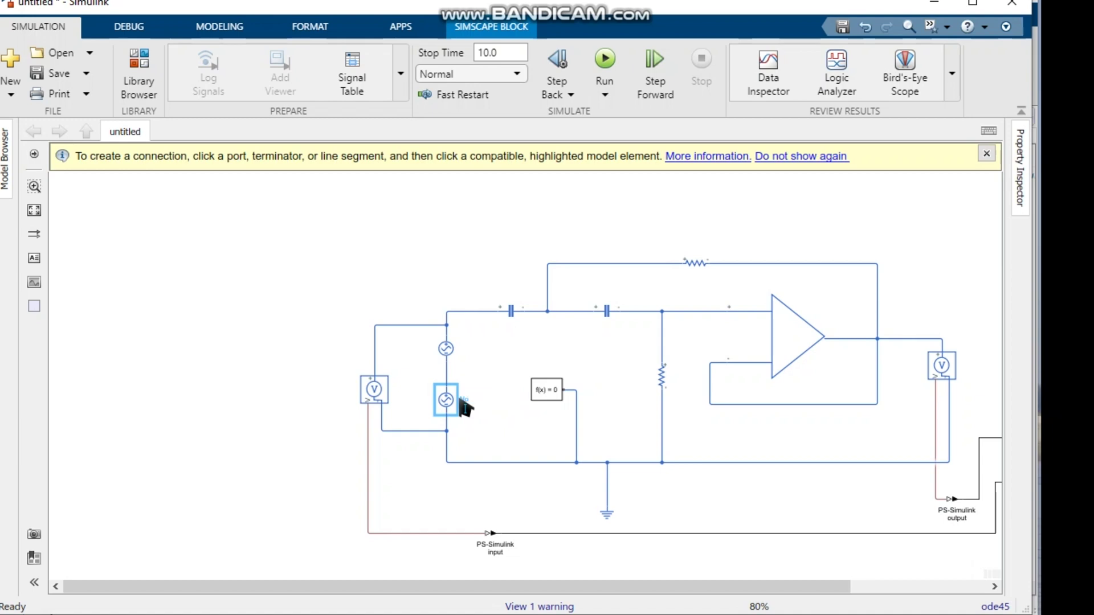
{"action": "type", "text": "ise"}
{"action": "left_click", "coordinate": [502, 440]}
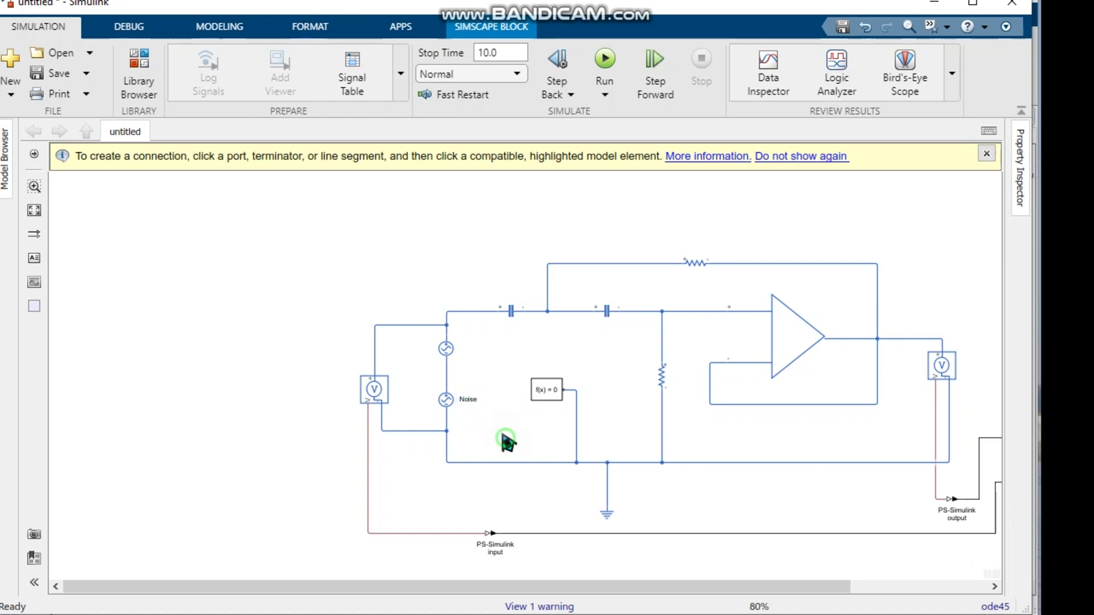
- Set the Noise source's peak amplitude to 2 V
{"action": "double_click", "coordinate": [450, 408]}
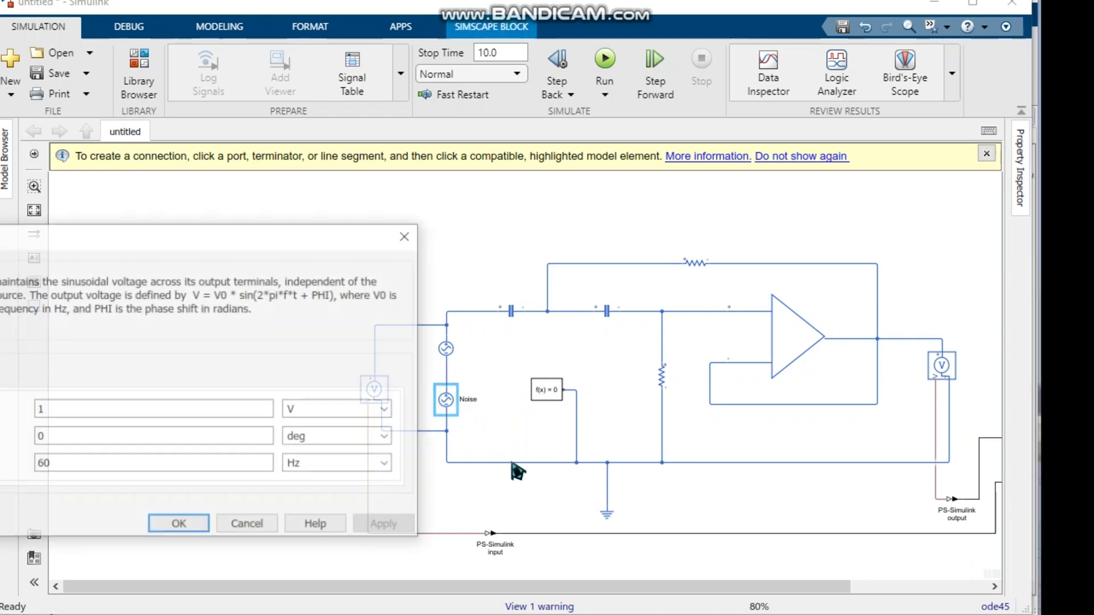
{"action": "left_click_drag", "start_coordinate": [178, 245], "coordinate": [450, 207]}
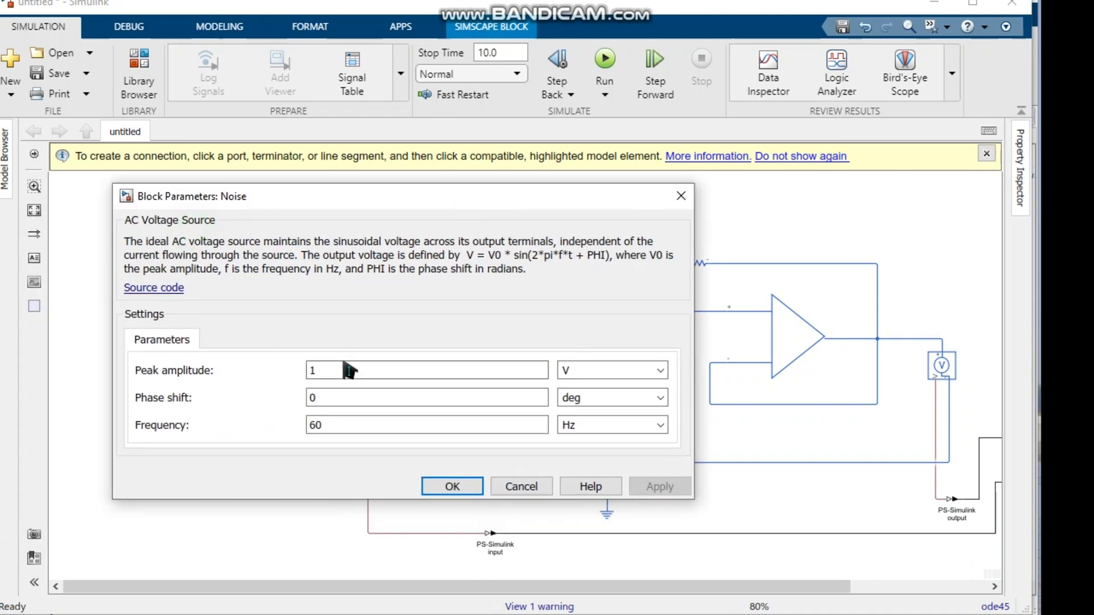
{"action": "type", "text": "2"}
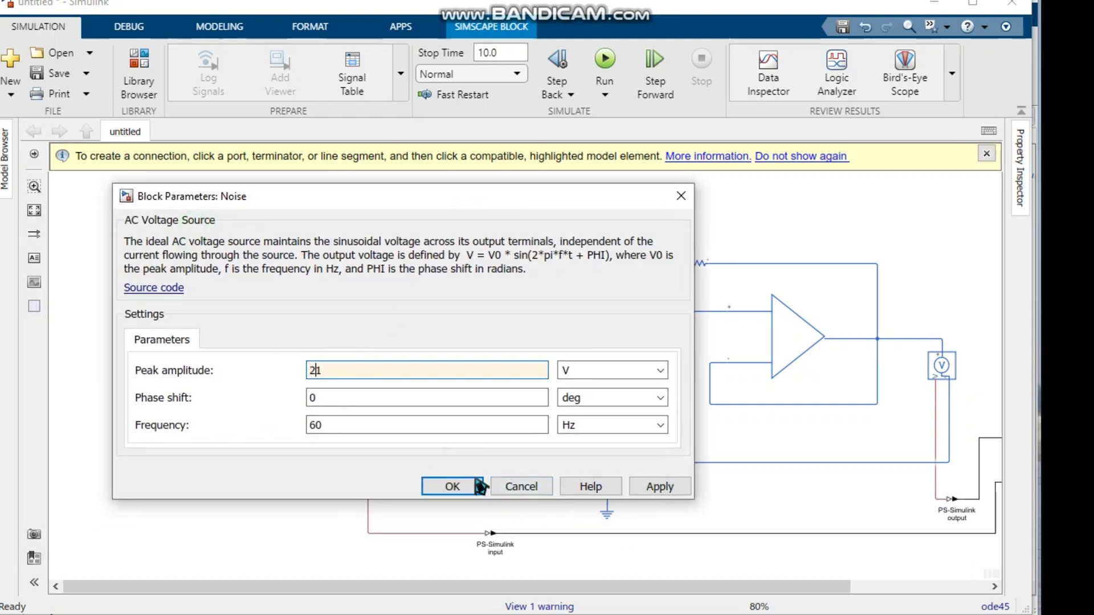
{"action": "double_click", "coordinate": [376, 380]}
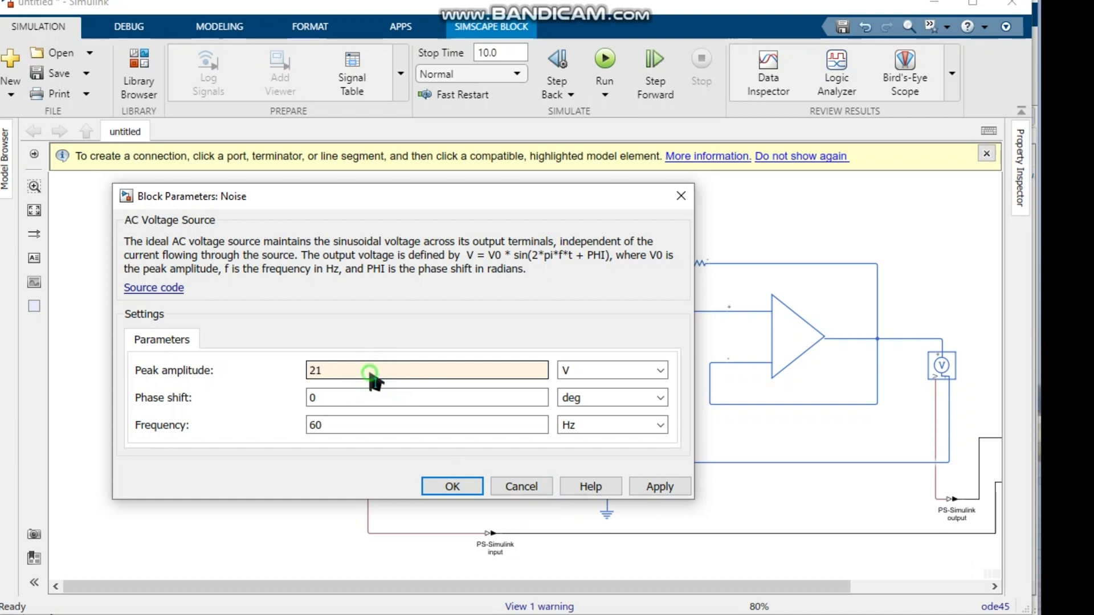
{"action": "left_click", "coordinate": [452, 485]}
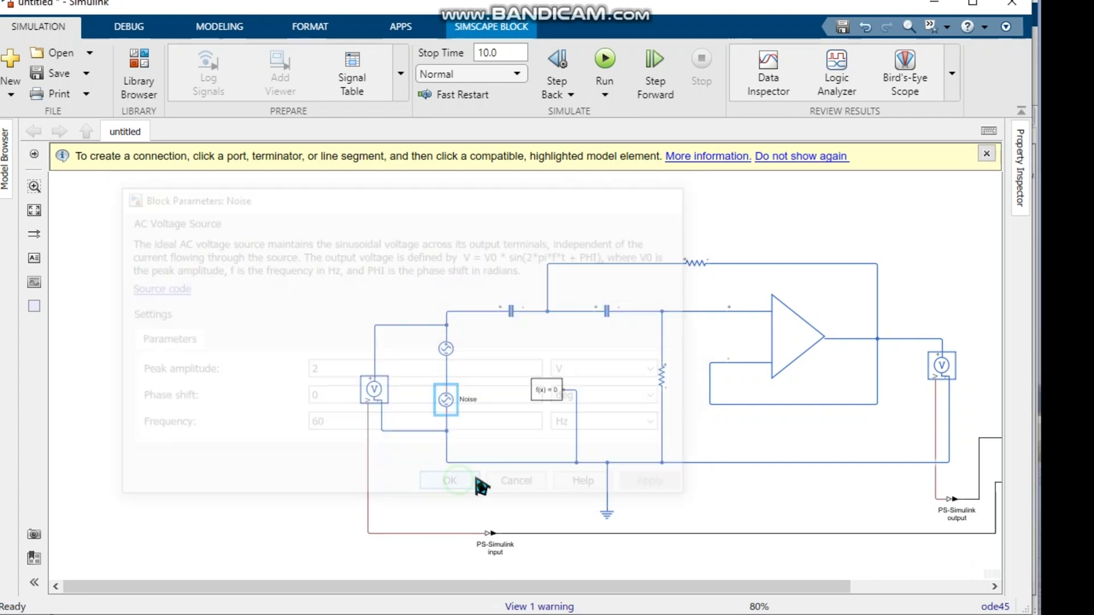
{"action": "left_click", "coordinate": [489, 494]}
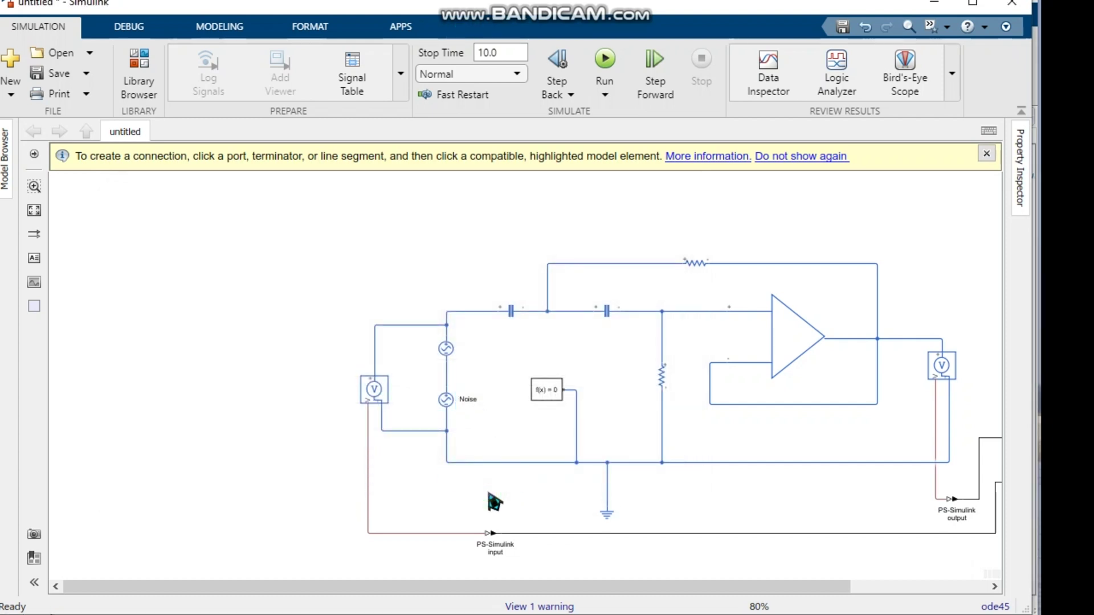
- Run the simulation with the Noise source included and open the Scope to view the output and input signals
{"action": "left_click", "coordinate": [605, 59]}
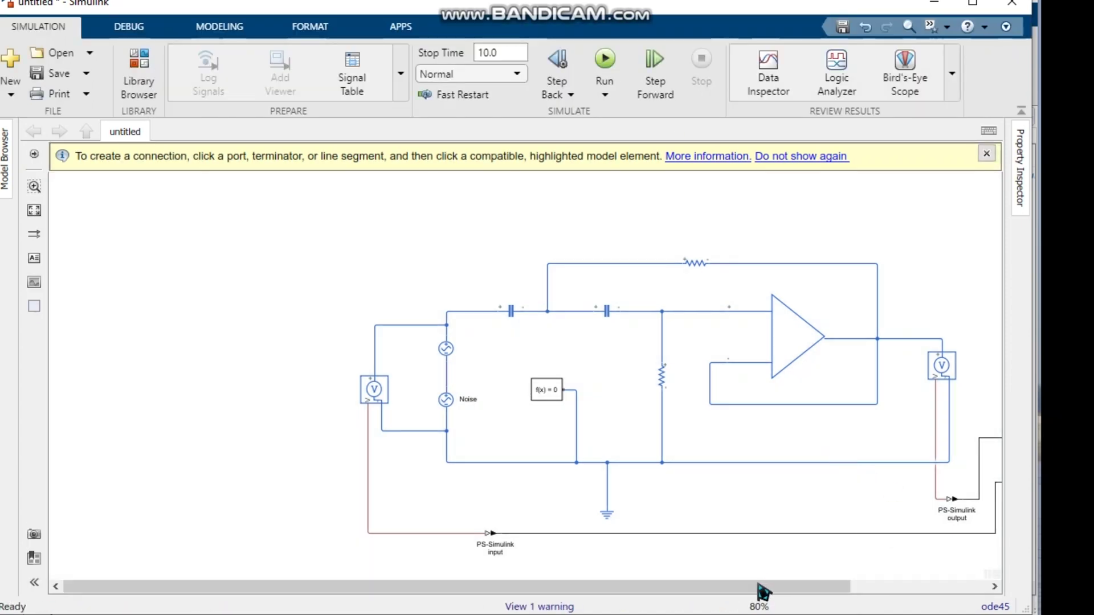
{"action": "left_click_drag", "start_coordinate": [762, 593], "coordinate": [872, 593]}
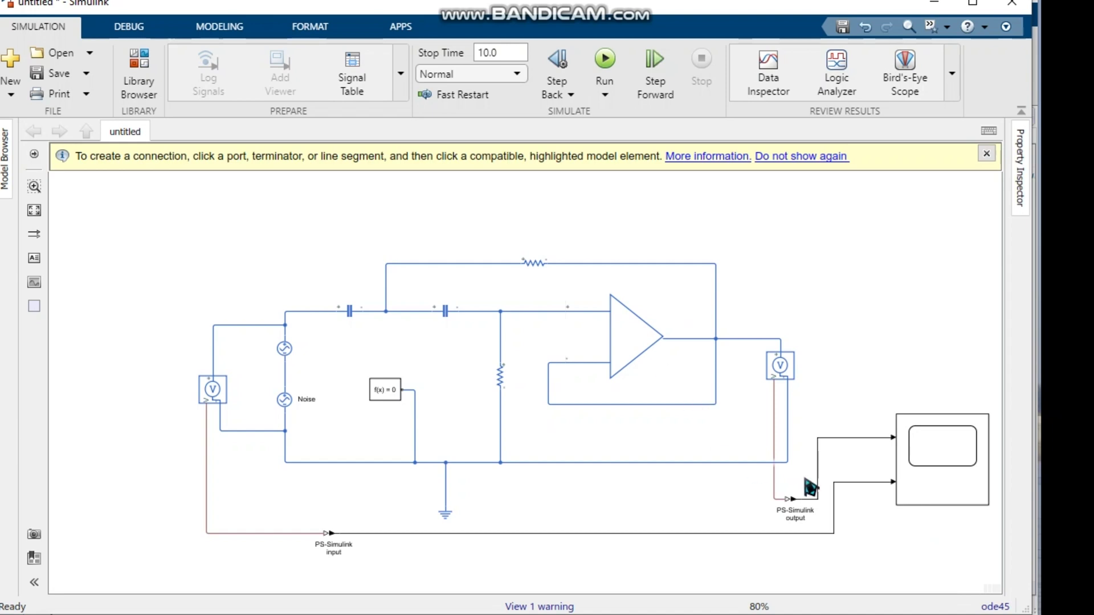
{"action": "double_click", "coordinate": [923, 470]}
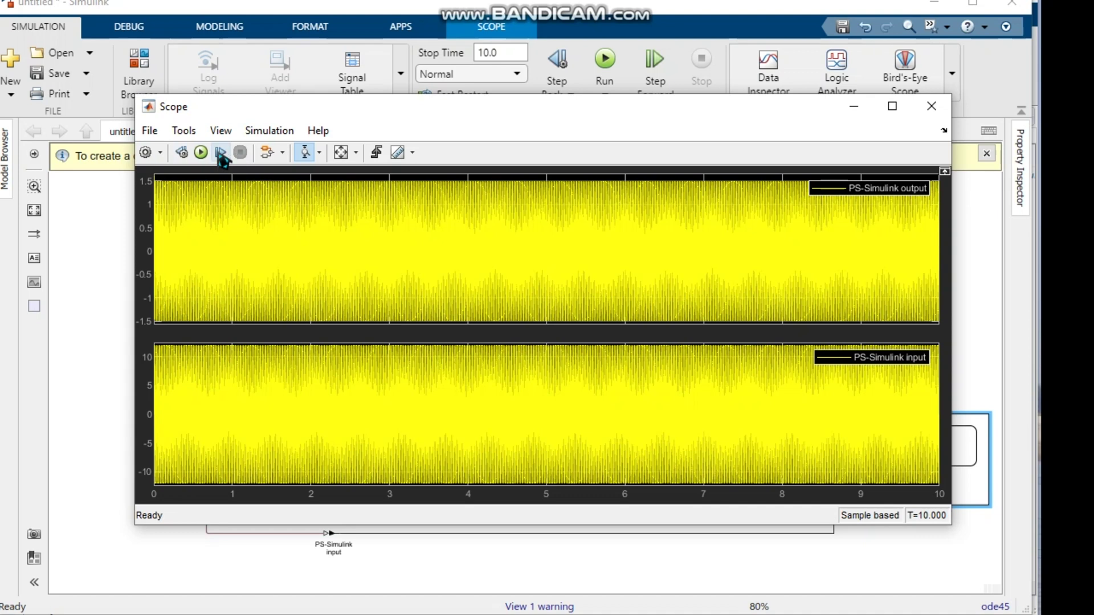
- Scale the axes limits of both Scope plots to fit the data, and enlarge the PS-Simulink input plot vertically
{"action": "left_click", "coordinate": [353, 158]}
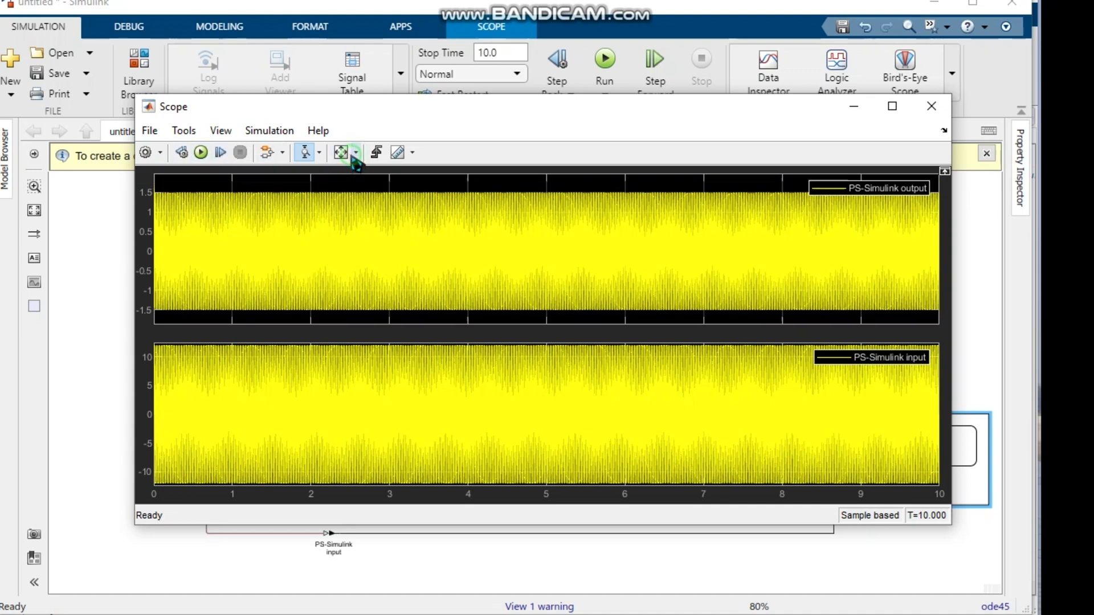
{"action": "left_click", "coordinate": [355, 160]}
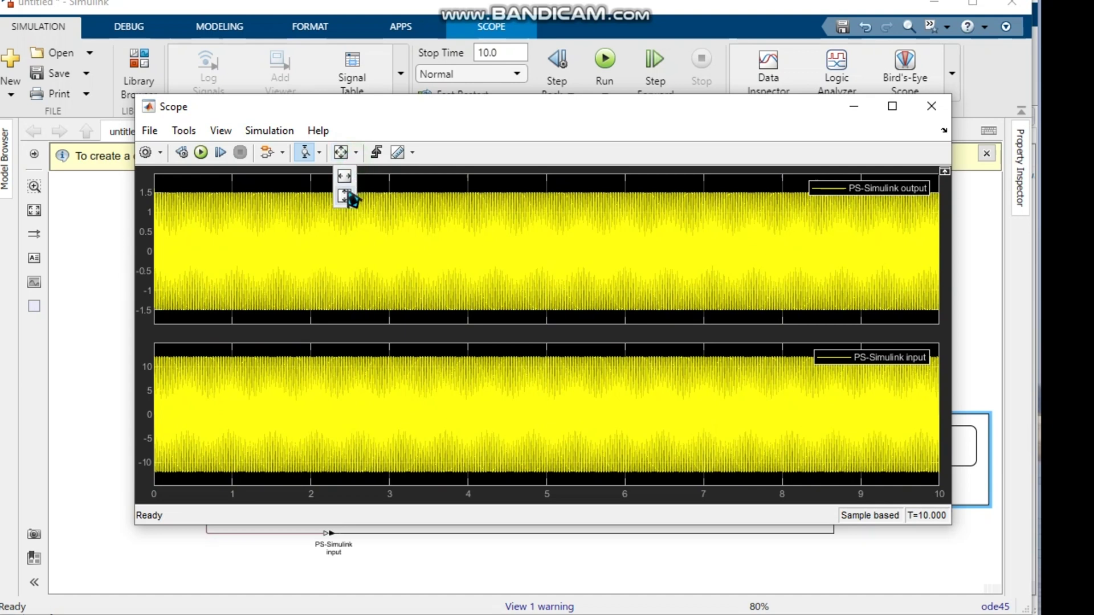
{"action": "left_click", "coordinate": [348, 186]}
{"action": "left_click", "coordinate": [331, 397]}
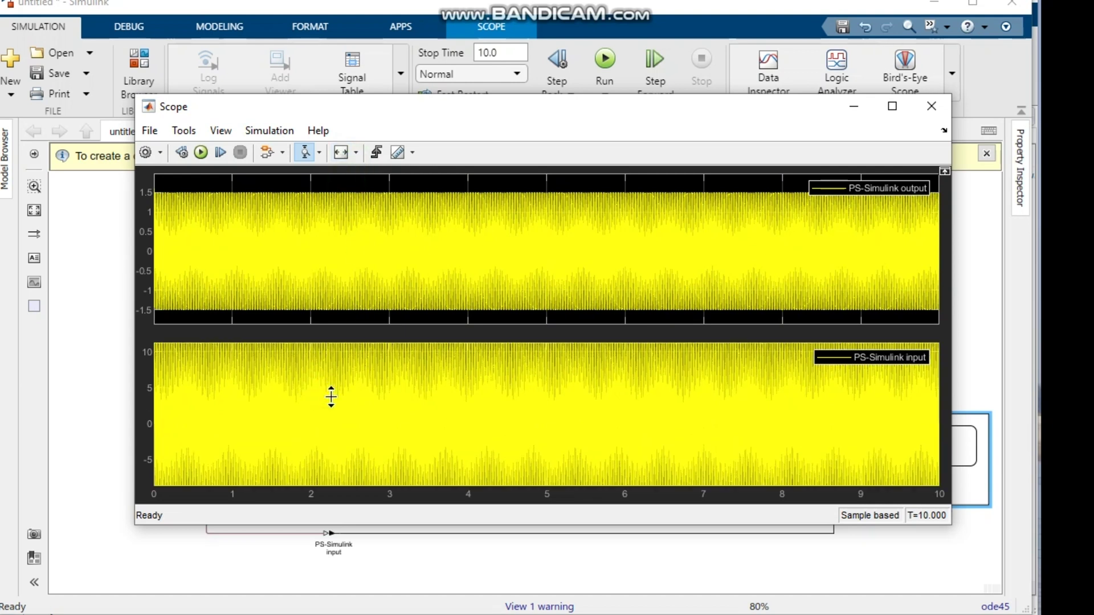
{"action": "scroll", "coordinate": [325, 361], "scroll_direction": "up", "scroll_amount": 1}
- Zoom the Scope's time axis to about 2.2 to 2.7 s to examine the output and input waveforms
{"action": "left_click", "coordinate": [318, 154]}
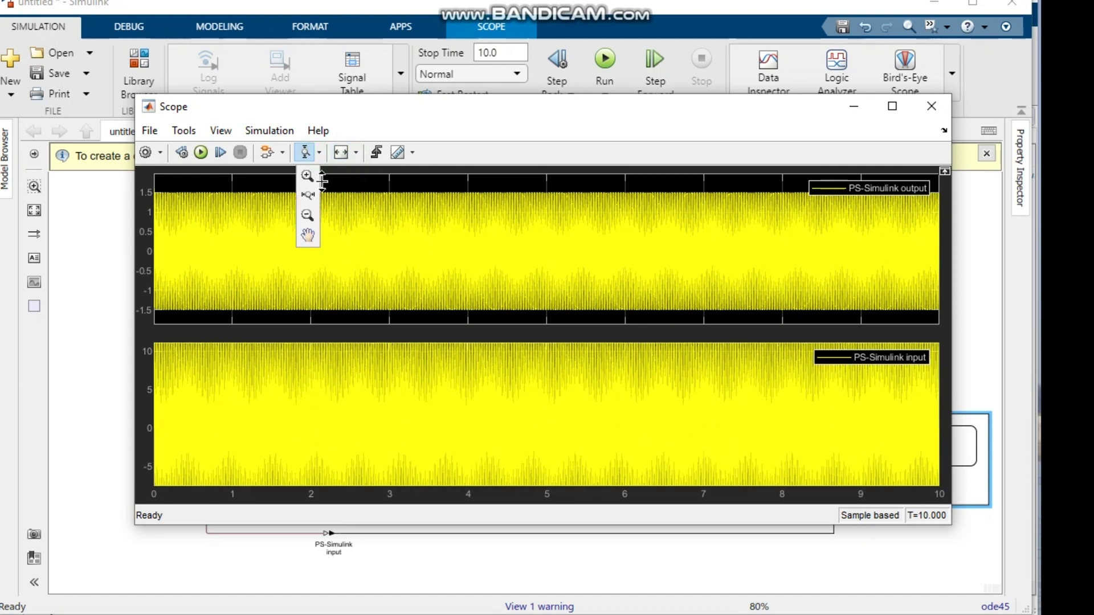
{"action": "left_click", "coordinate": [310, 210]}
{"action": "left_click_drag", "start_coordinate": [330, 383], "coordinate": [350, 388]}
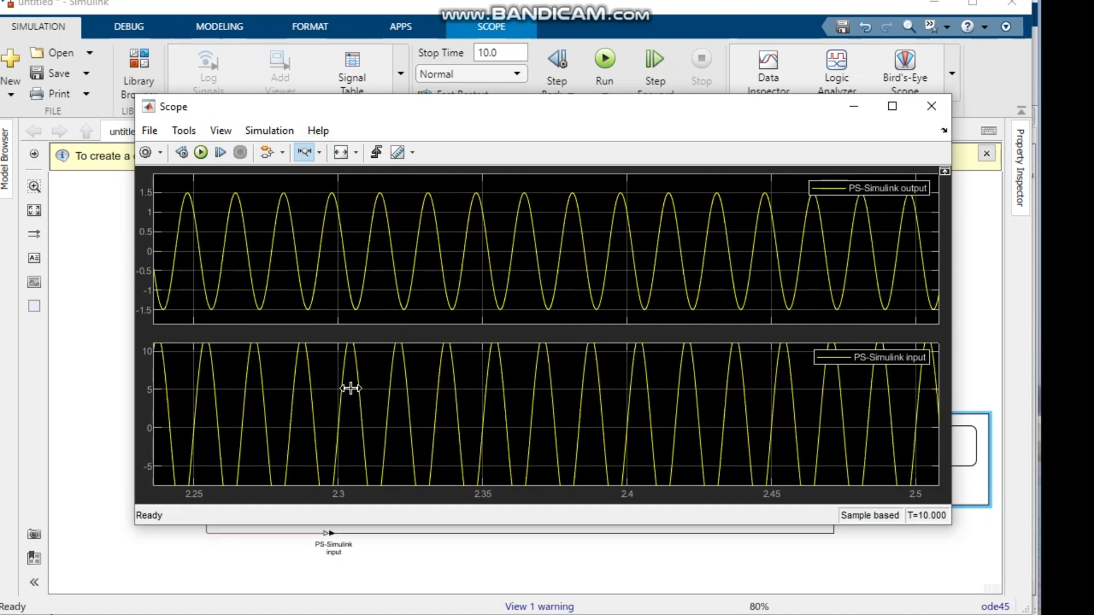
{"action": "scroll", "coordinate": [349, 386], "scroll_direction": "down", "scroll_amount": 2}
{"action": "scroll", "coordinate": [381, 382], "scroll_direction": "down", "scroll_amount": 3}
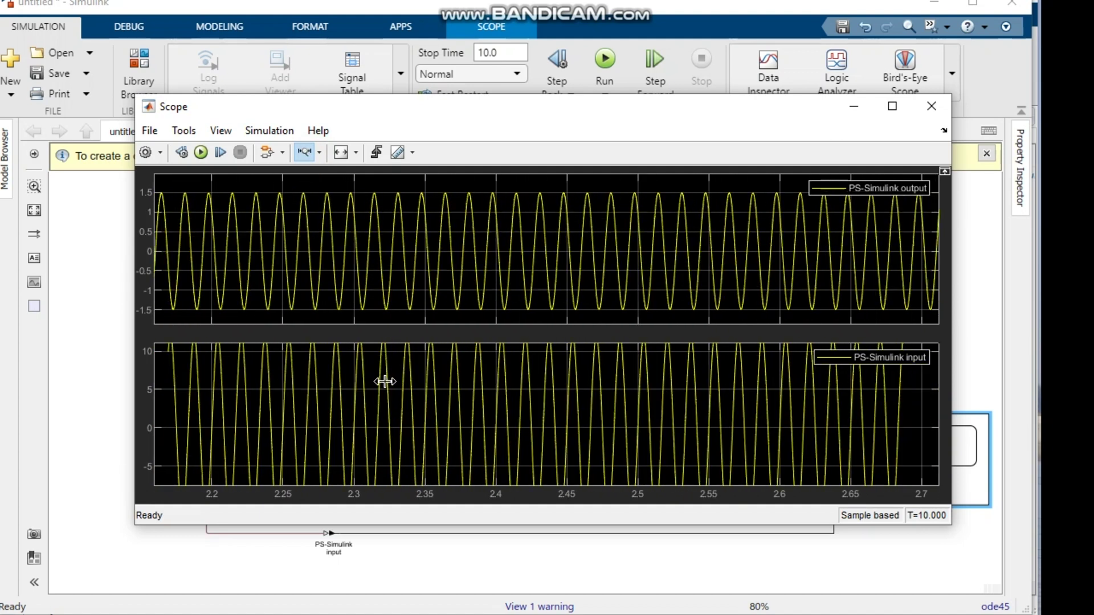
- Close the Scope and rerun the simulation to plot the output and input signals again
{"action": "left_click", "coordinate": [932, 106]}
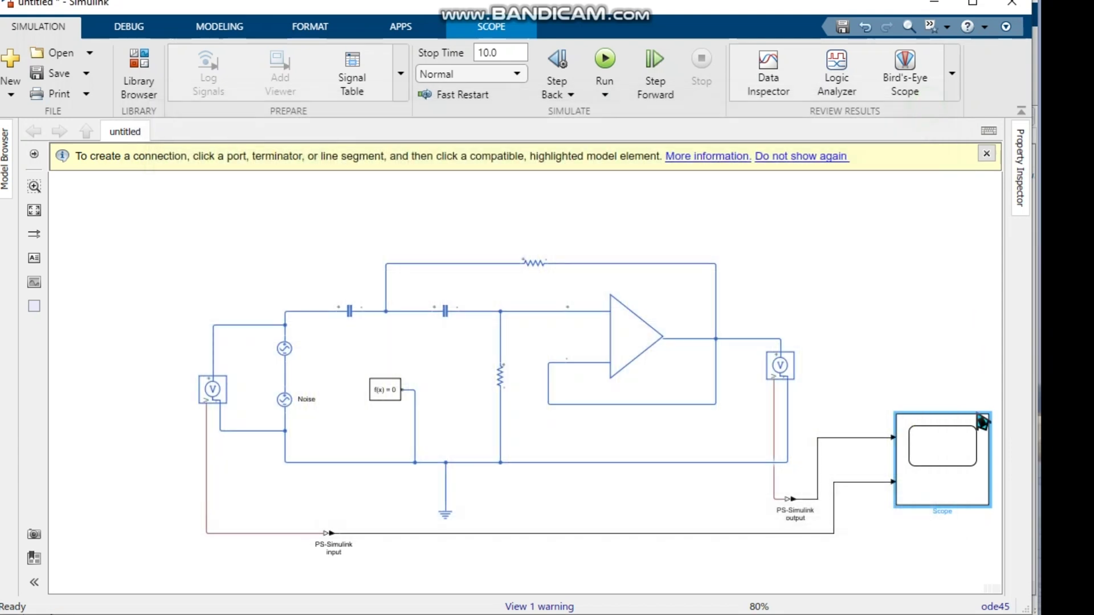
{"action": "double_click", "coordinate": [960, 446]}
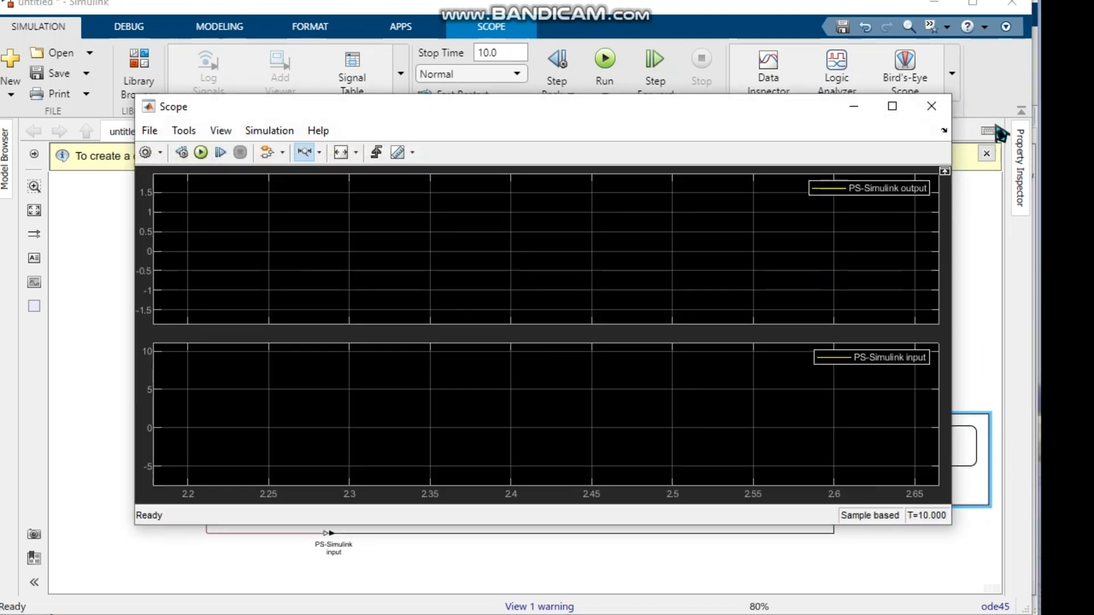
{"action": "left_click", "coordinate": [932, 106]}
{"action": "double_click", "coordinate": [930, 444]}
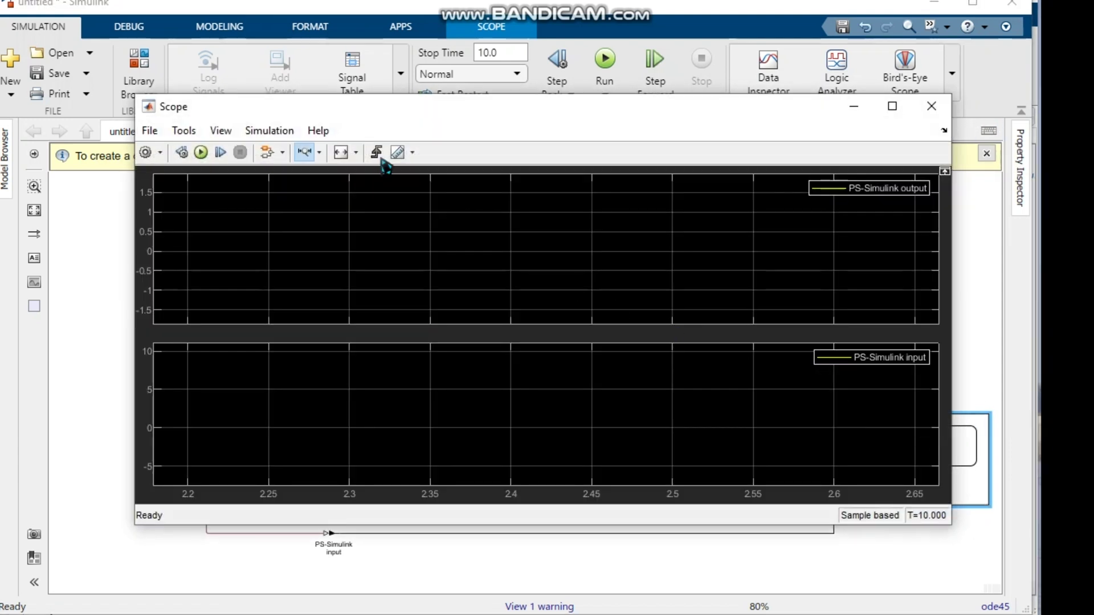
{"action": "left_click", "coordinate": [931, 106]}
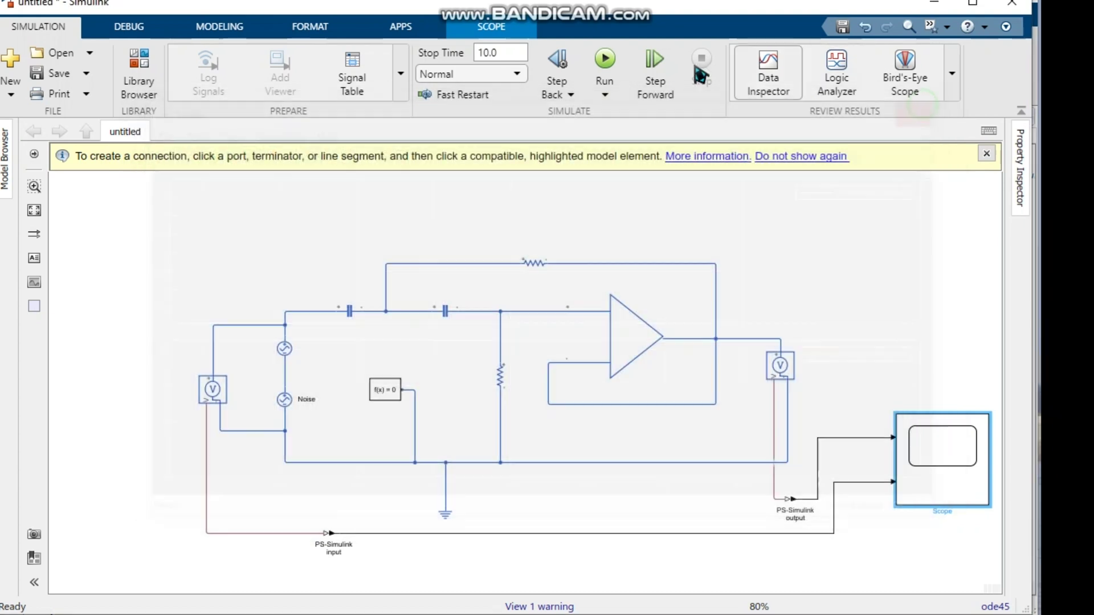
{"action": "left_click", "coordinate": [605, 59]}
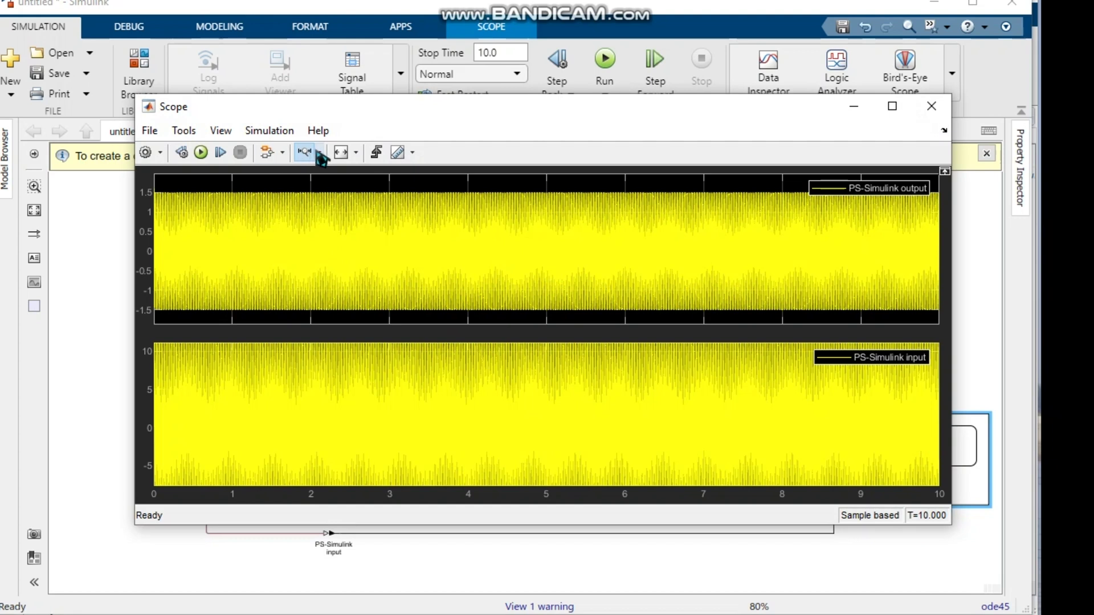
- Zoom in along the time axis to about 2.88 to 3.07 s to inspect individual output and input cycles
{"action": "left_click", "coordinate": [321, 152]}
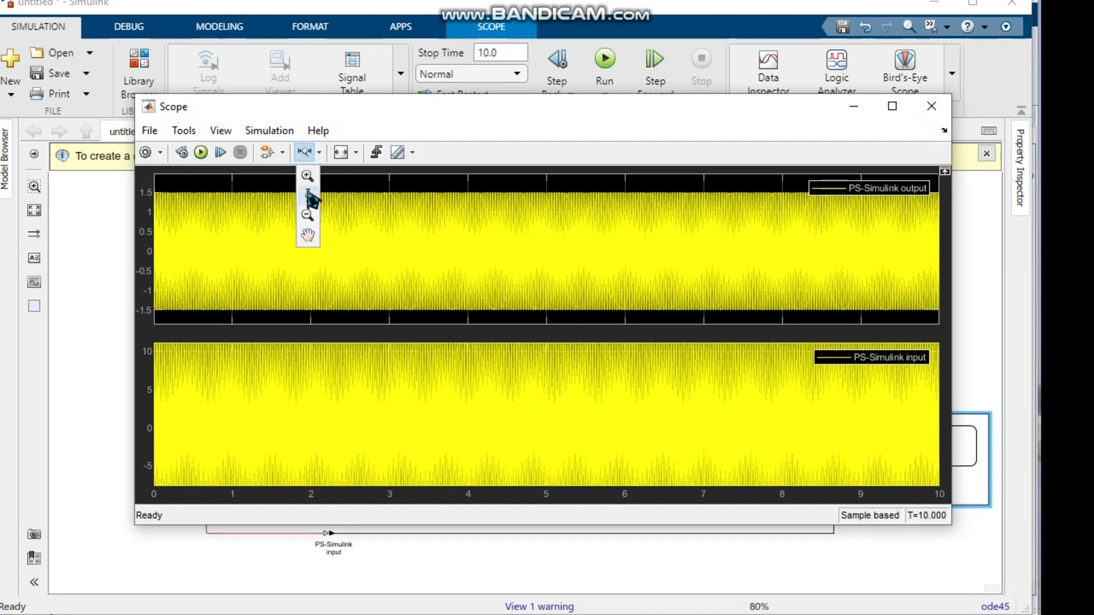
{"action": "left_click", "coordinate": [318, 153]}
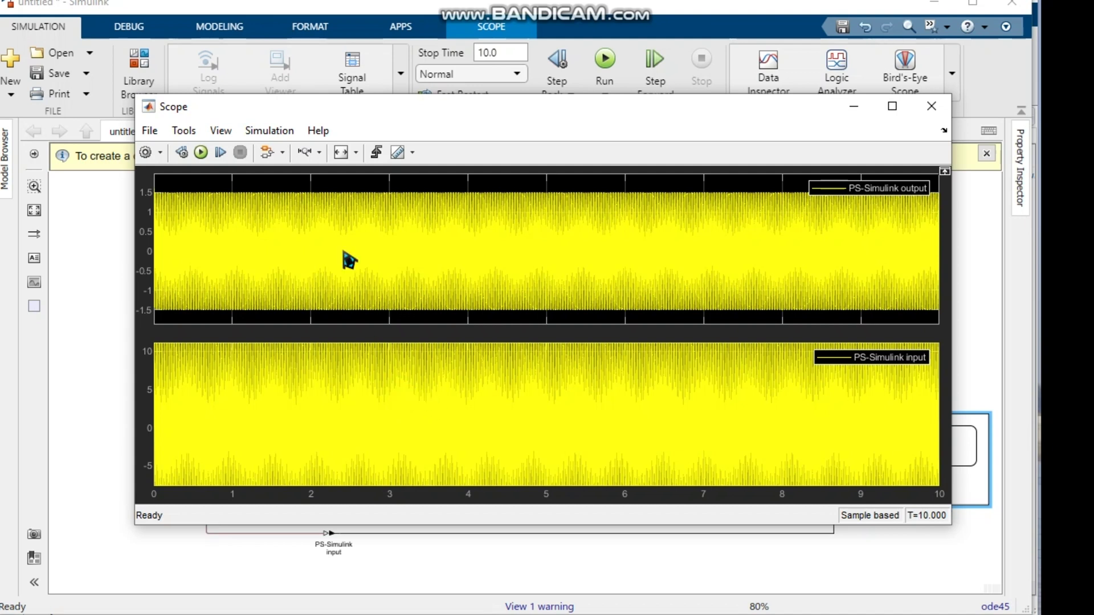
{"action": "left_click", "coordinate": [305, 152]}
{"action": "left_click_drag", "start_coordinate": [381, 385], "coordinate": [395, 385]}
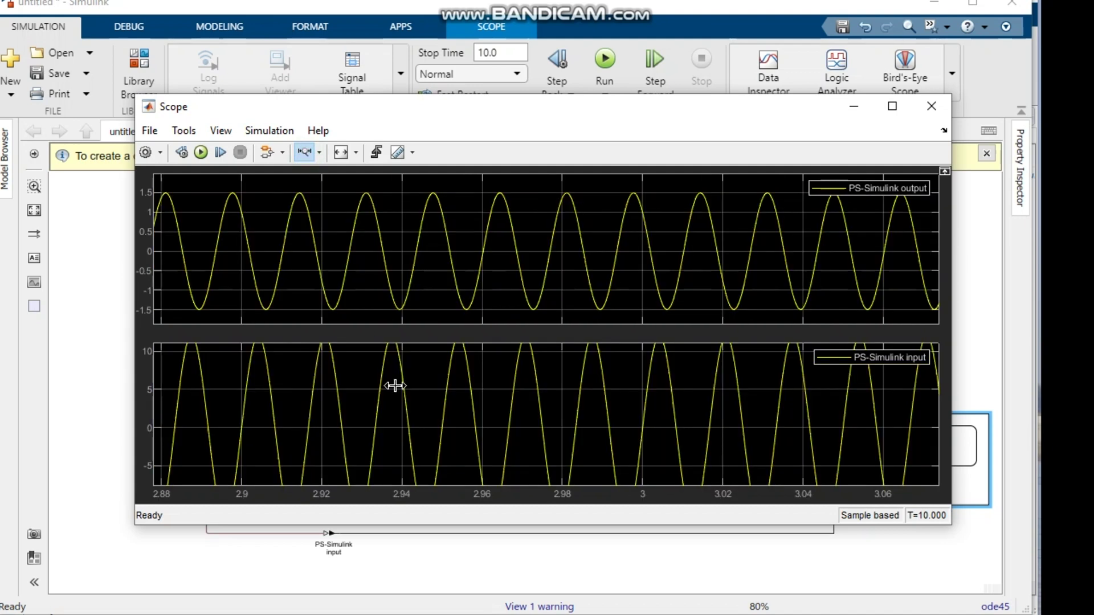
{"action": "left_click", "coordinate": [396, 386]}
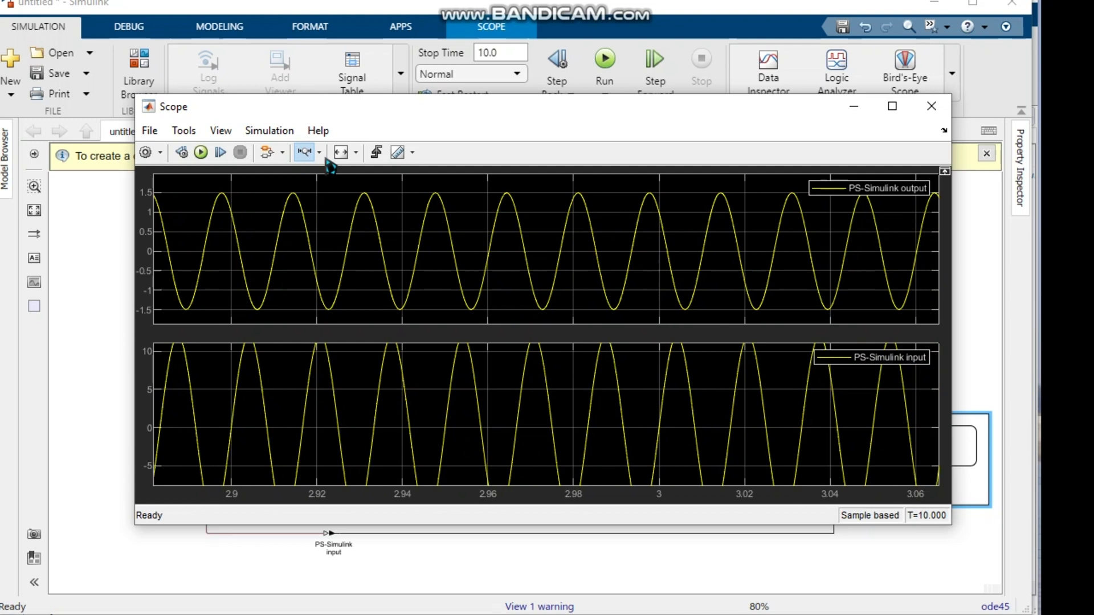
- Fit both Scope plots to the full data, and zoom in on time near 2.33 s to compare the output and input amplitudes
{"action": "left_click", "coordinate": [356, 160]}
{"action": "left_click", "coordinate": [352, 201]}
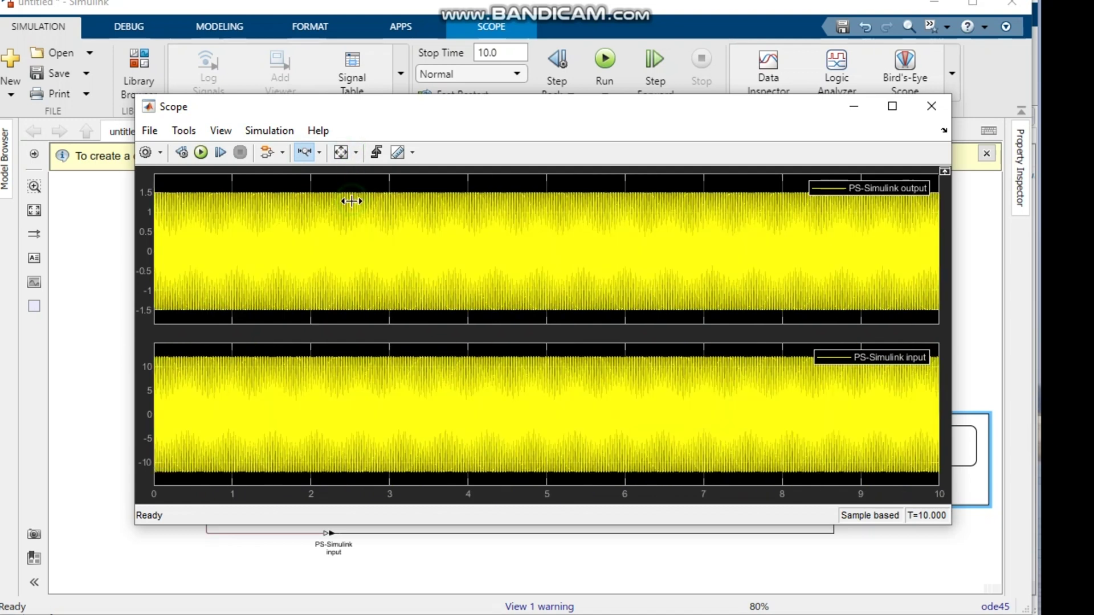
{"action": "left_click", "coordinate": [333, 272]}
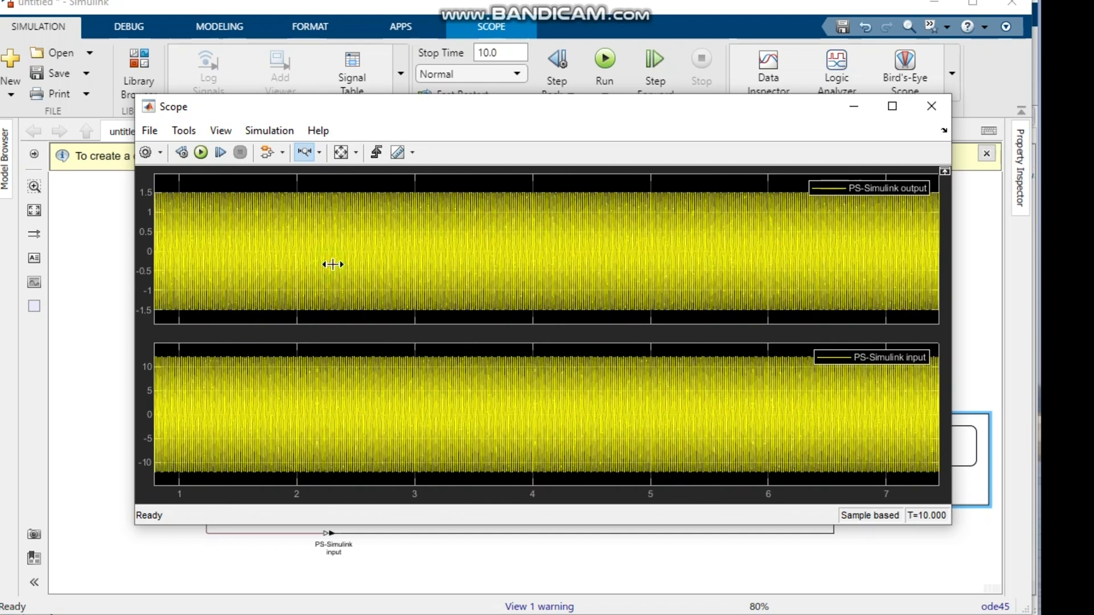
{"action": "left_click", "coordinate": [332, 264]}
{"action": "left_click", "coordinate": [332, 265]}
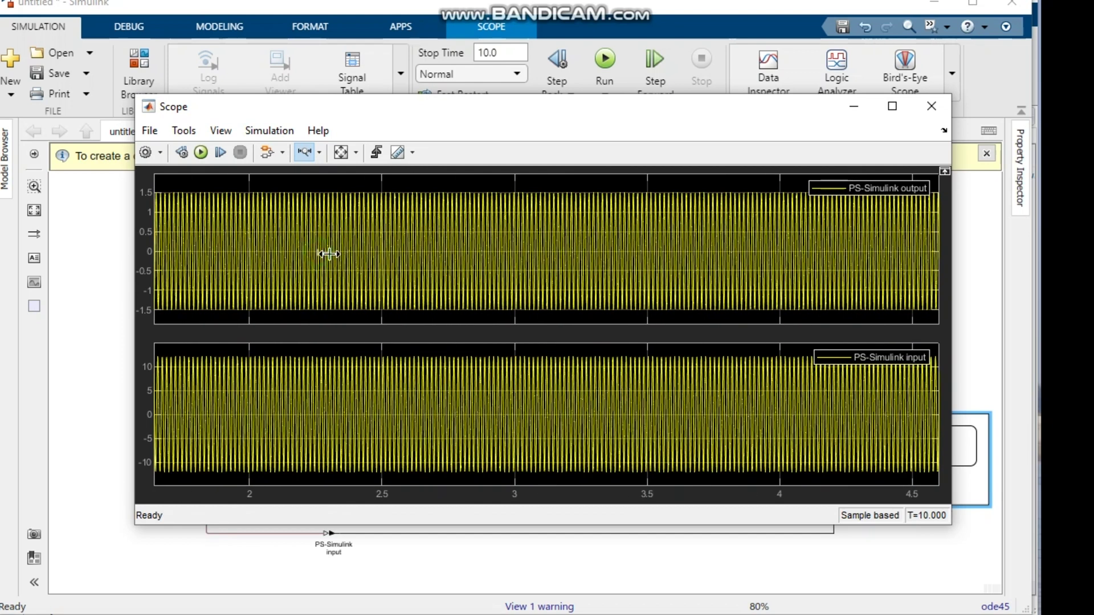
{"action": "left_click", "coordinate": [330, 255]}
{"action": "left_click_drag", "start_coordinate": [349, 269], "coordinate": [350, 270]}
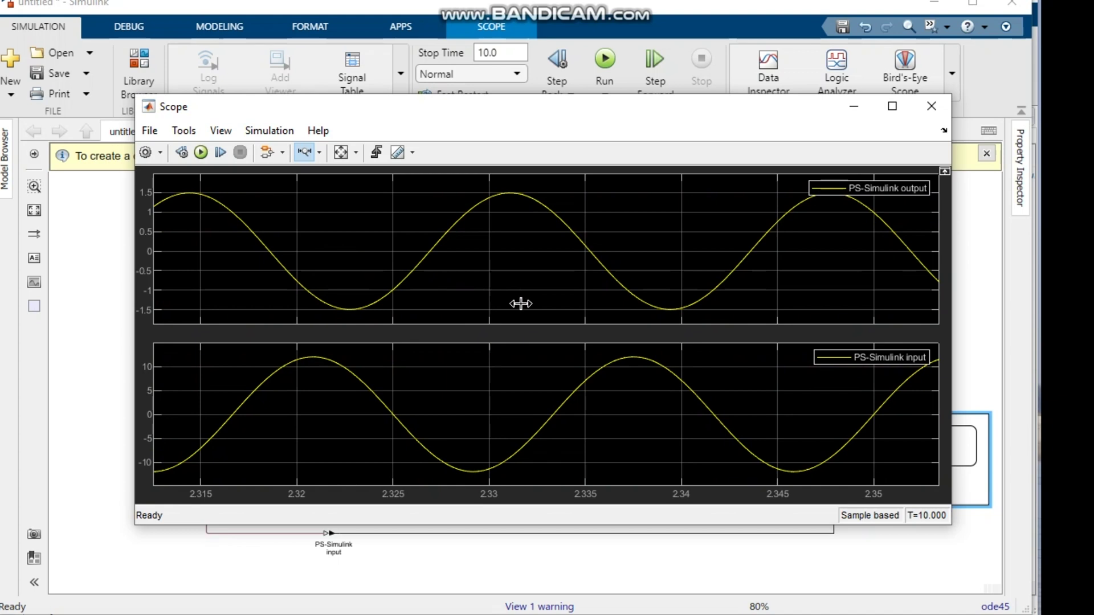
{"action": "scroll", "coordinate": [723, 354], "scroll_direction": "down", "scroll_amount": 1}
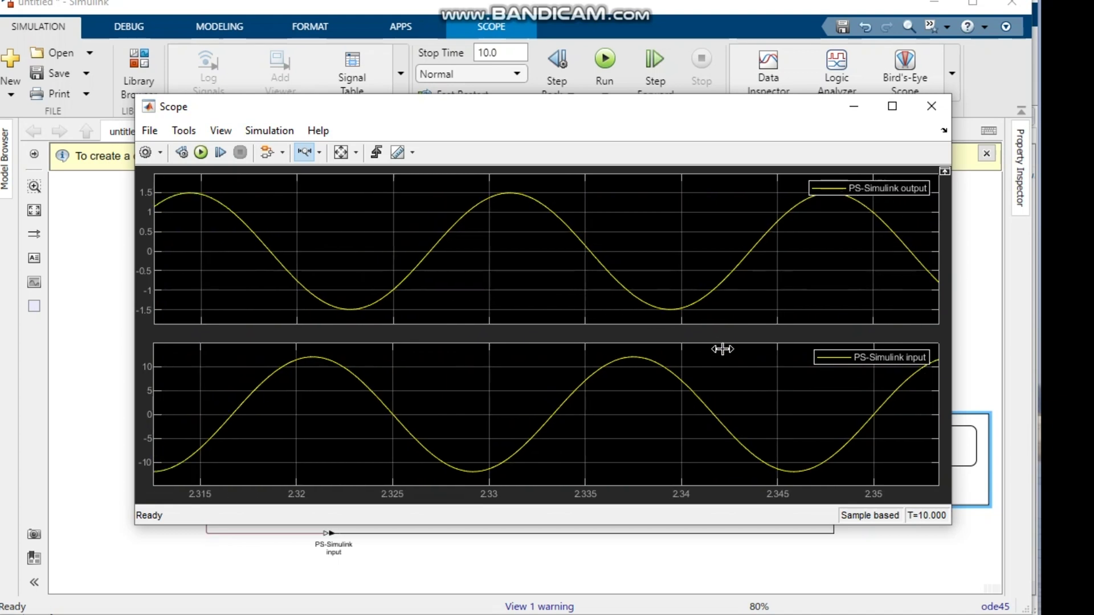
{"action": "scroll", "coordinate": [781, 354], "scroll_direction": "down", "scroll_amount": 1}
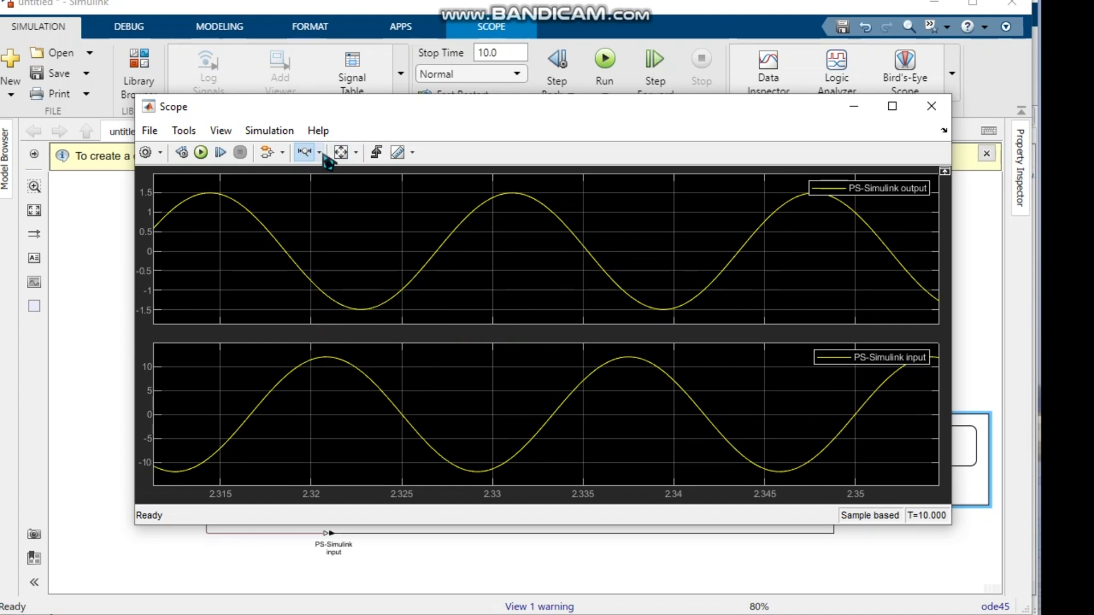
- Rescale the Scope to the full 10 s span and zoom in on time to about 2.3 to 2.43 s to compare several cycles
{"action": "left_click", "coordinate": [356, 153]}
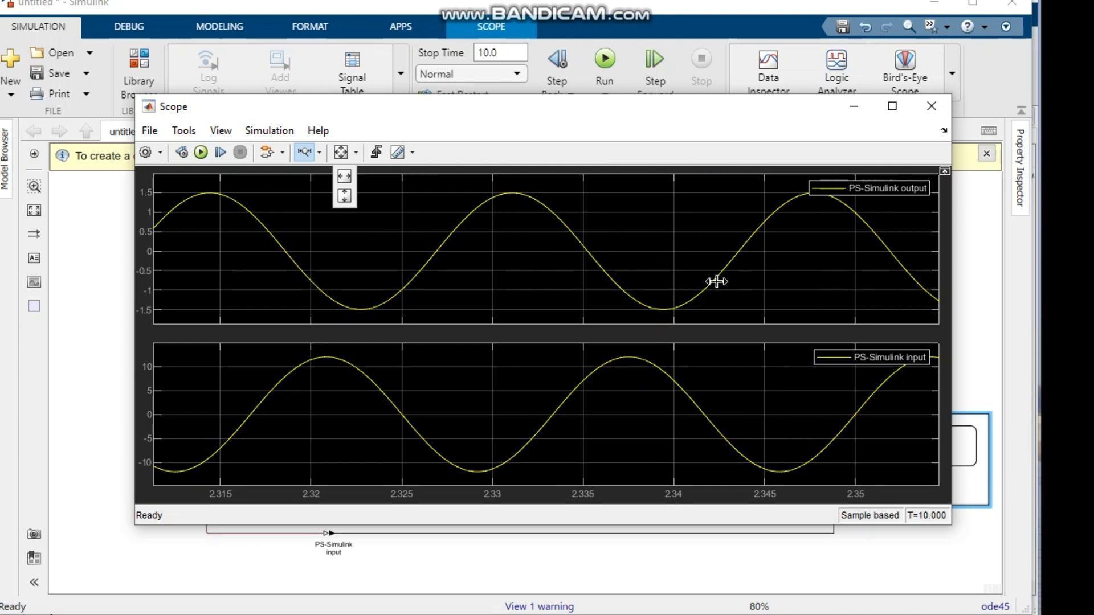
{"action": "left_click", "coordinate": [358, 157]}
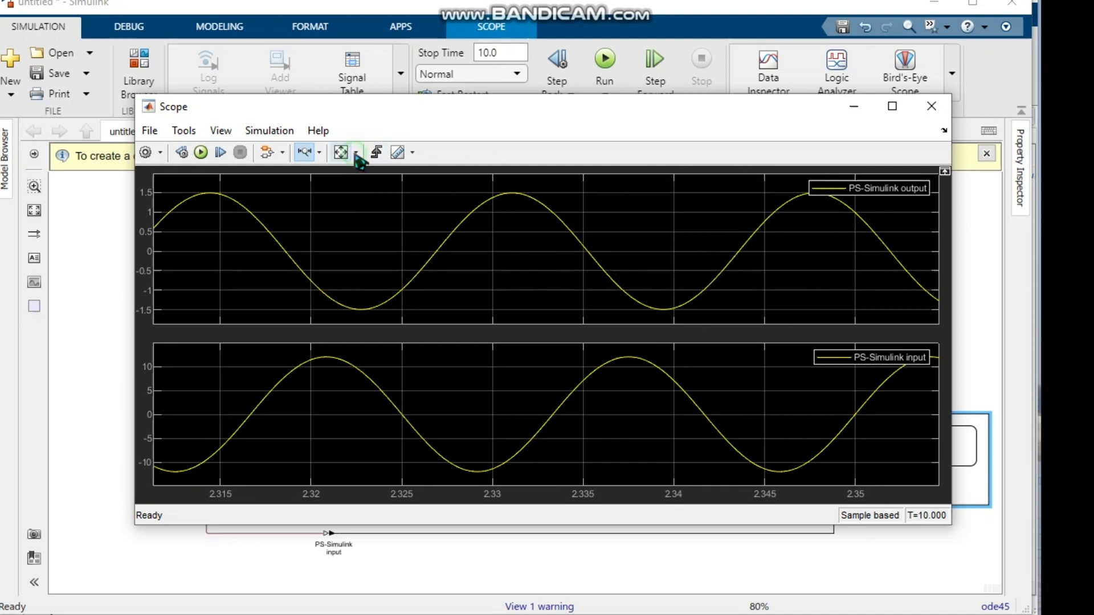
{"action": "scroll", "coordinate": [376, 222], "scroll_direction": "up", "scroll_amount": 1}
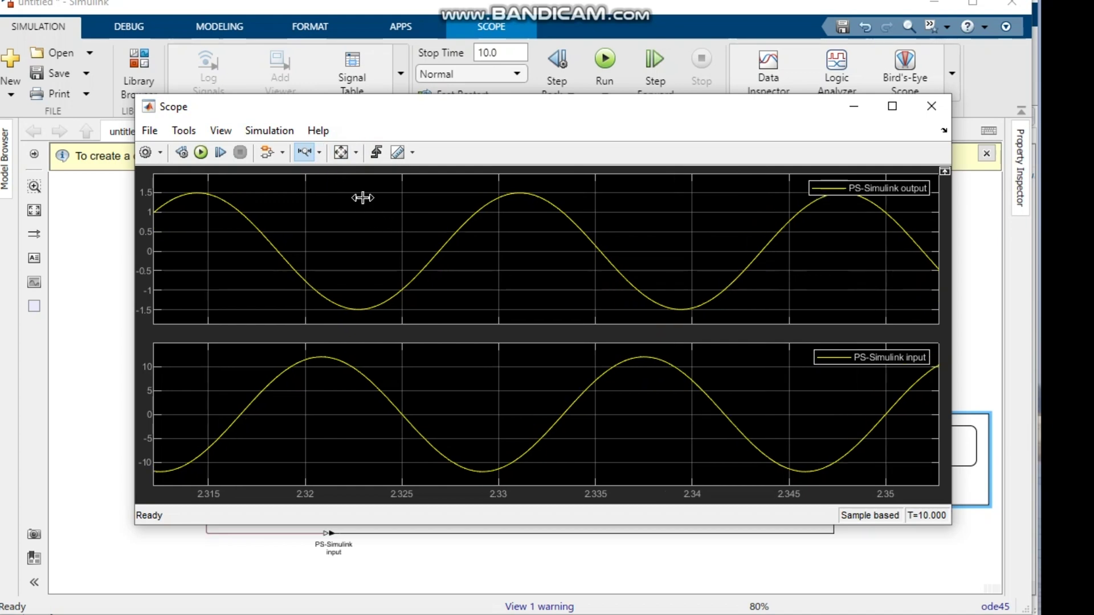
{"action": "left_click", "coordinate": [356, 152]}
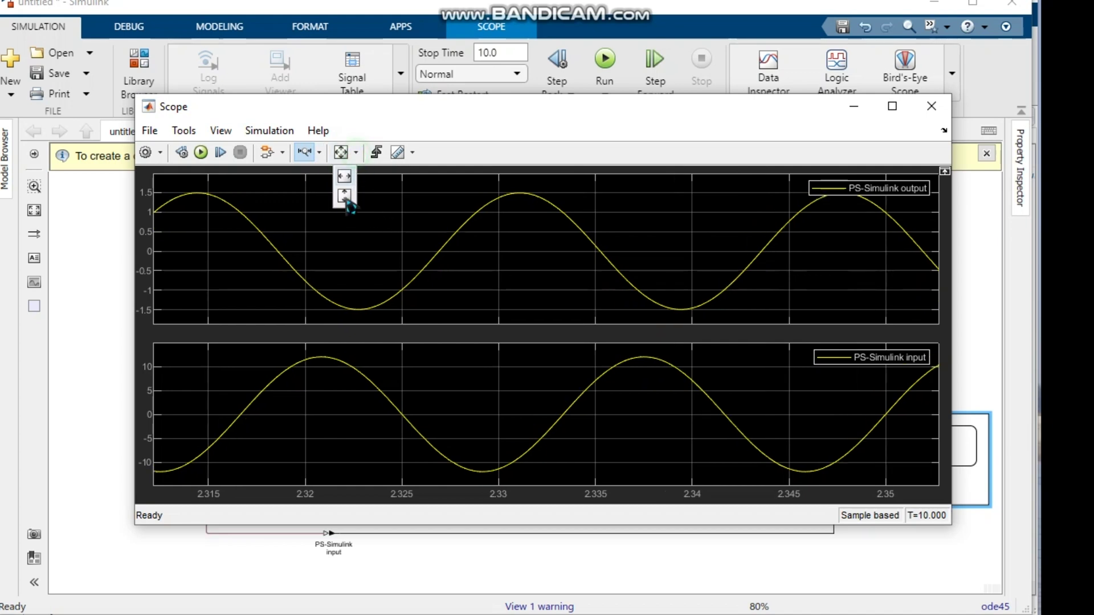
{"action": "left_click", "coordinate": [340, 152]}
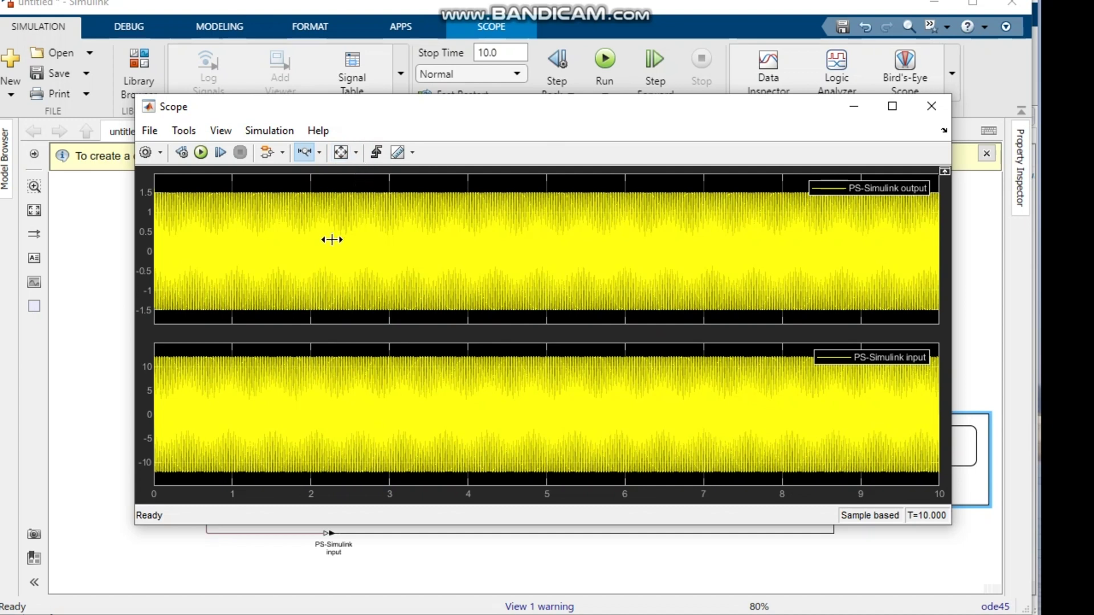
{"action": "scroll", "coordinate": [337, 241], "scroll_direction": "up", "scroll_amount": 1}
{"action": "scroll", "coordinate": [347, 251], "scroll_direction": "up", "scroll_amount": 8}
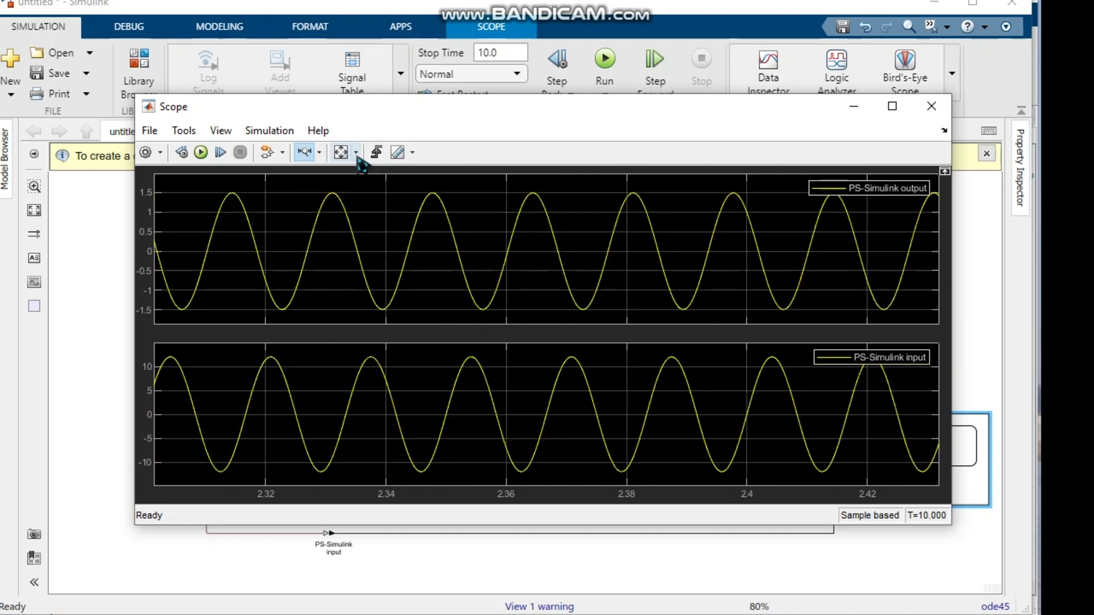
- Fit the plots to the full data again and zoom in on time near 2.82 s to examine about two cycles
{"action": "left_click", "coordinate": [341, 152]}
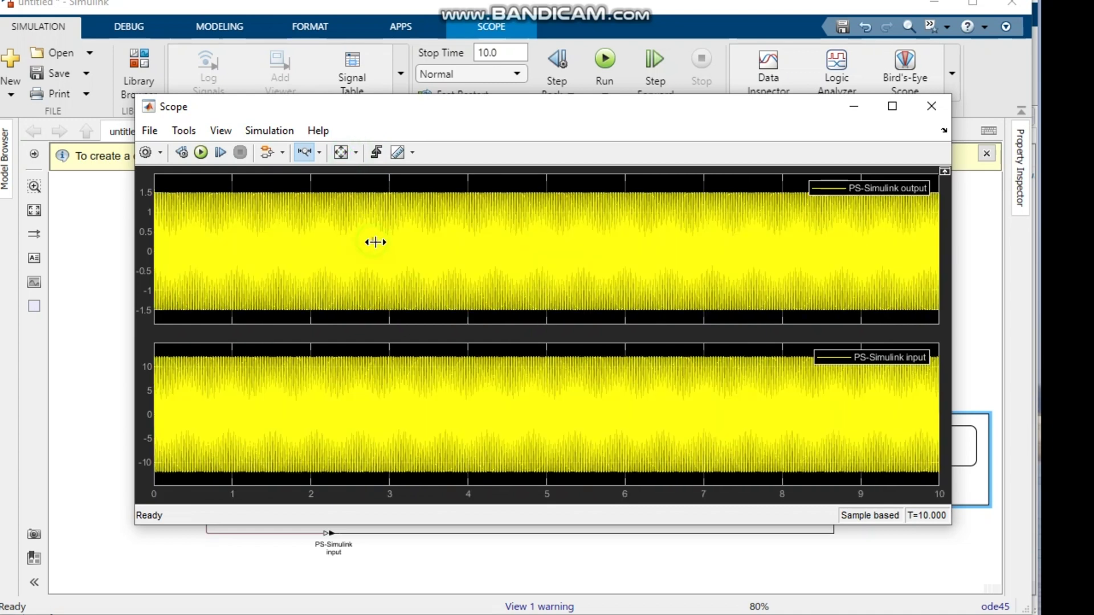
{"action": "scroll", "coordinate": [373, 242], "scroll_direction": "up", "scroll_amount": 1}
{"action": "scroll", "coordinate": [377, 246], "scroll_direction": "up", "scroll_amount": 1}
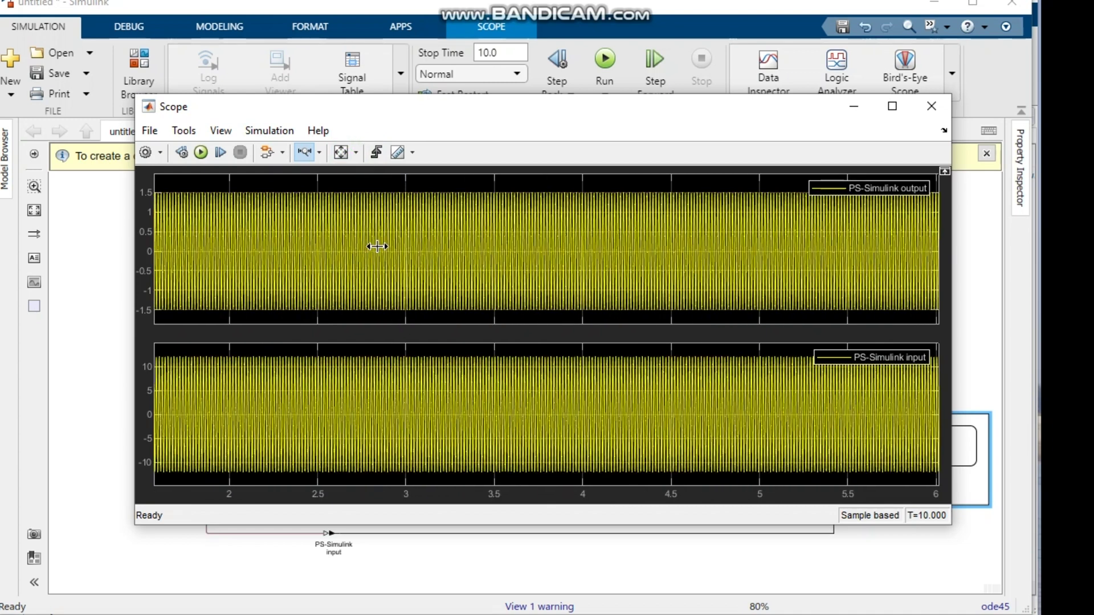
{"action": "scroll", "coordinate": [368, 246], "scroll_direction": "up", "scroll_amount": 1}
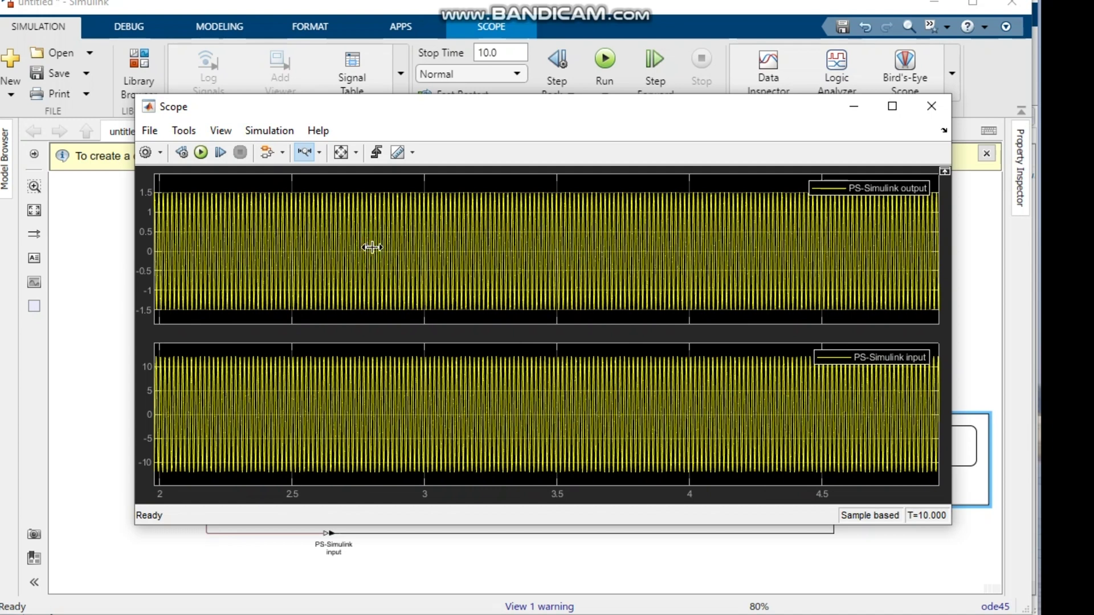
{"action": "scroll", "coordinate": [371, 247], "scroll_direction": "up", "scroll_amount": 3}
{"action": "scroll", "coordinate": [378, 249], "scroll_direction": "up", "scroll_amount": 7}
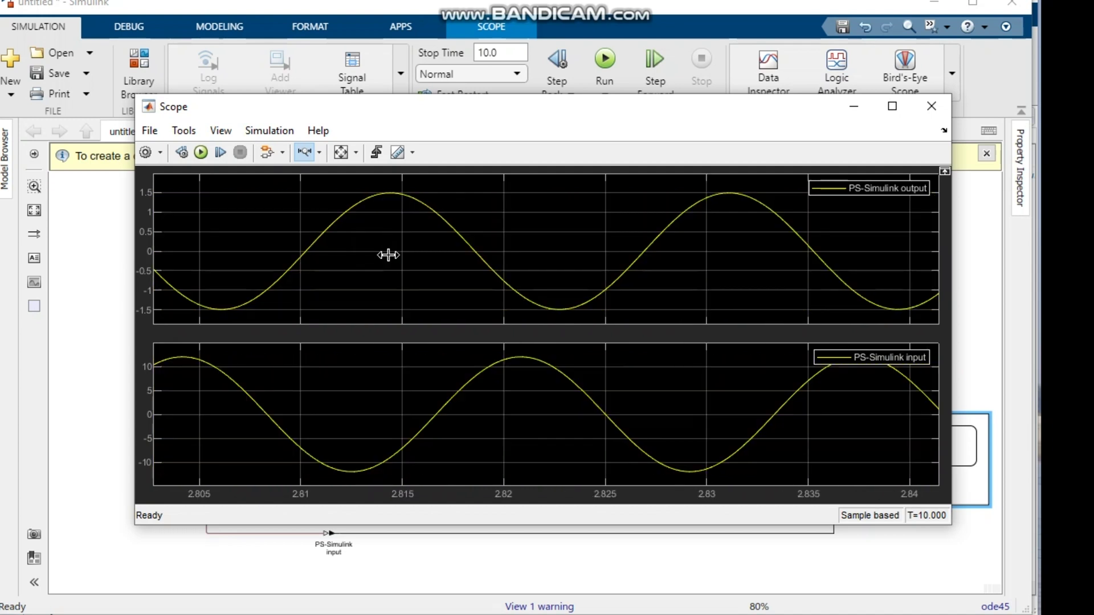